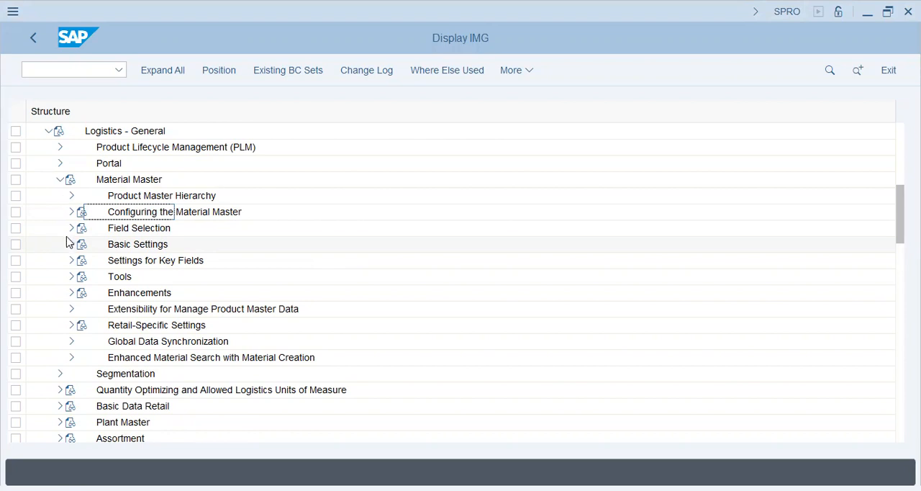
Open Define Attributes of Material Types under Basic Settings > Material Types in the Material Master configuration
left_click(72, 244)
left_click(165, 277)
left_click(155, 309)
left_click(81, 309)
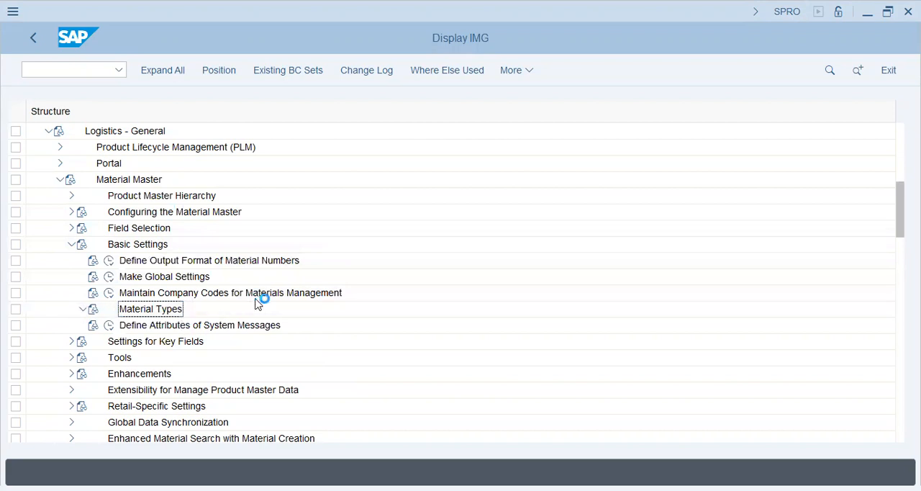
left_click(120, 326)
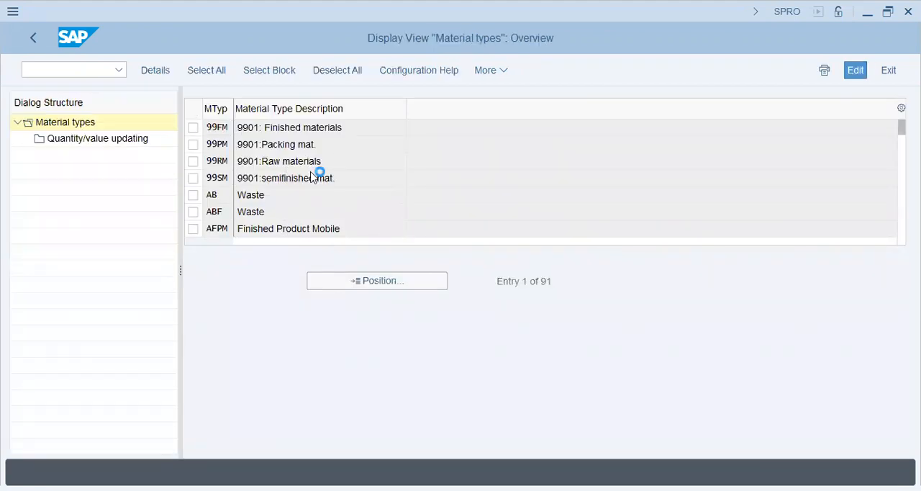
Locate material type ROH in the material types list and display its details
scroll(311, 177, "down", 2)
scroll(311, 174, "down", 2)
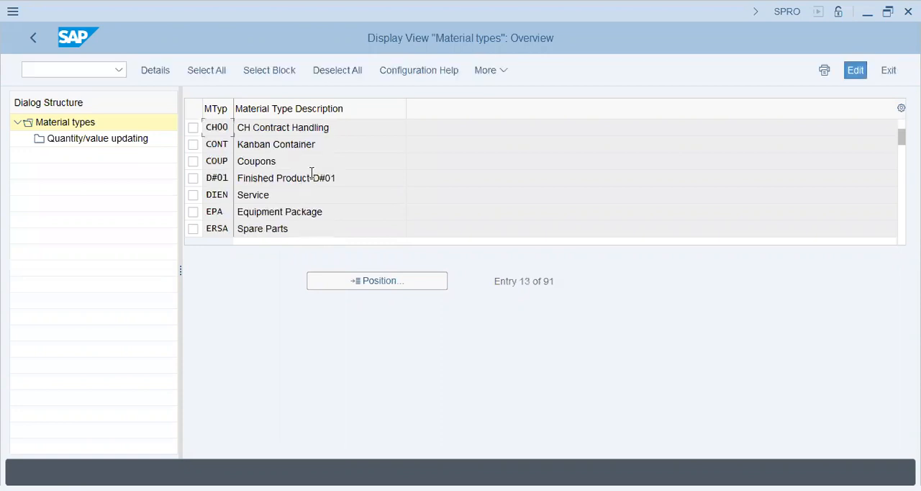
scroll(311, 176, "down", 2)
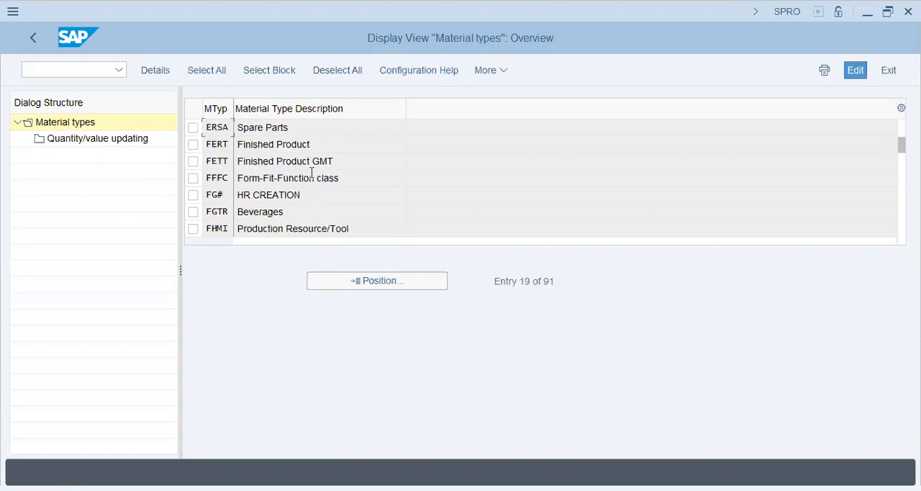
left_click(371, 283)
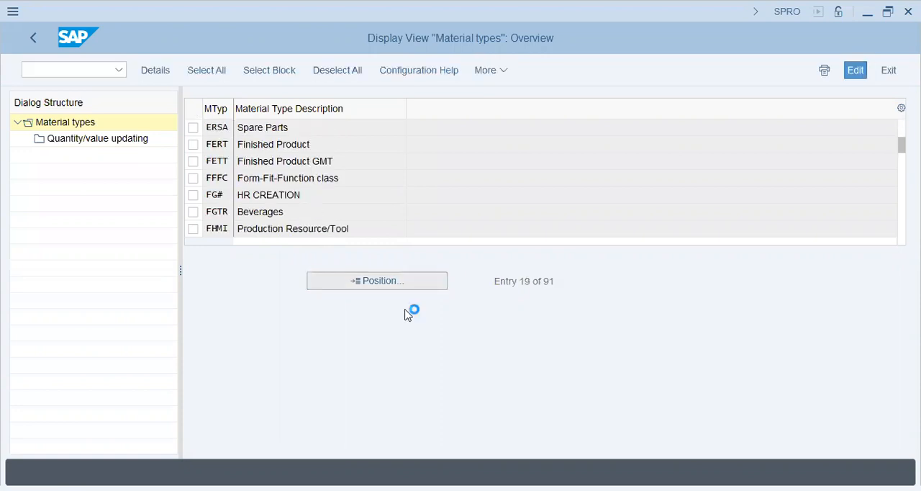
type("ROH")
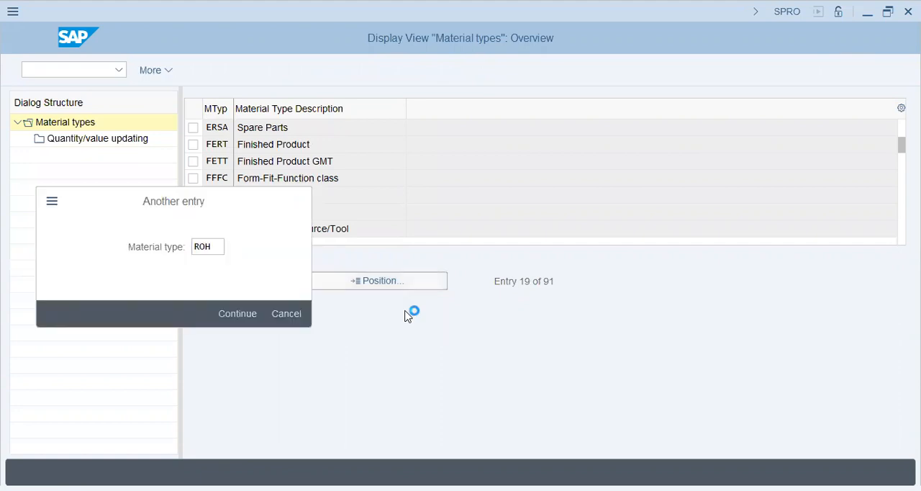
key("Return")
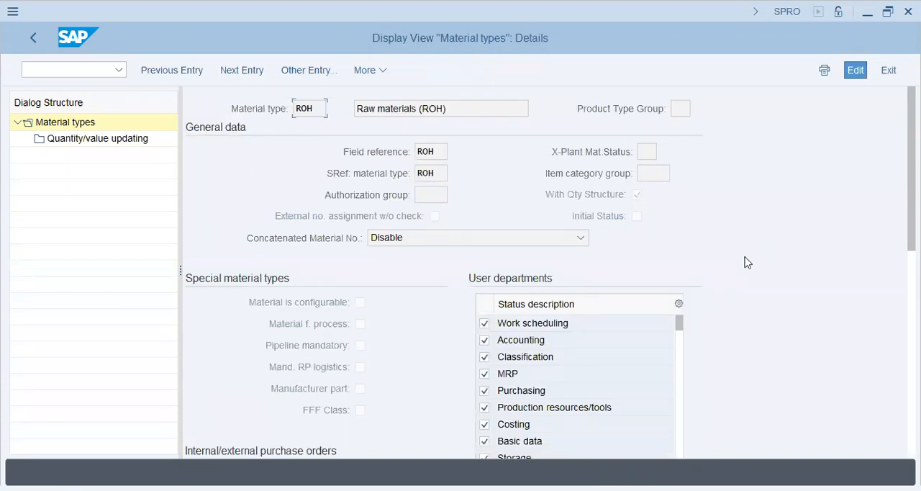
Examine the ROH material type's general data, special material types, user departments and valuation settings
scroll(747, 261, "down", 3)
scroll(747, 262, "down", 10)
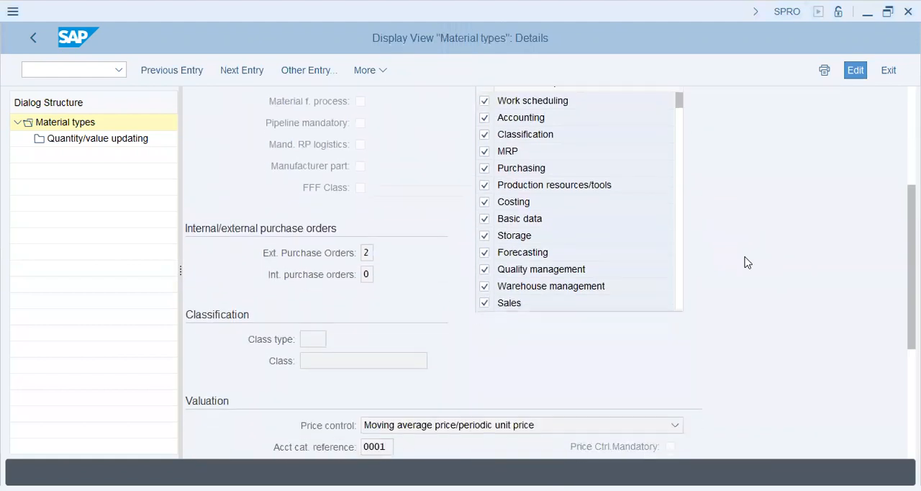
scroll(746, 261, "down", 5)
scroll(746, 261, "up", 9)
scroll(747, 261, "up", 9)
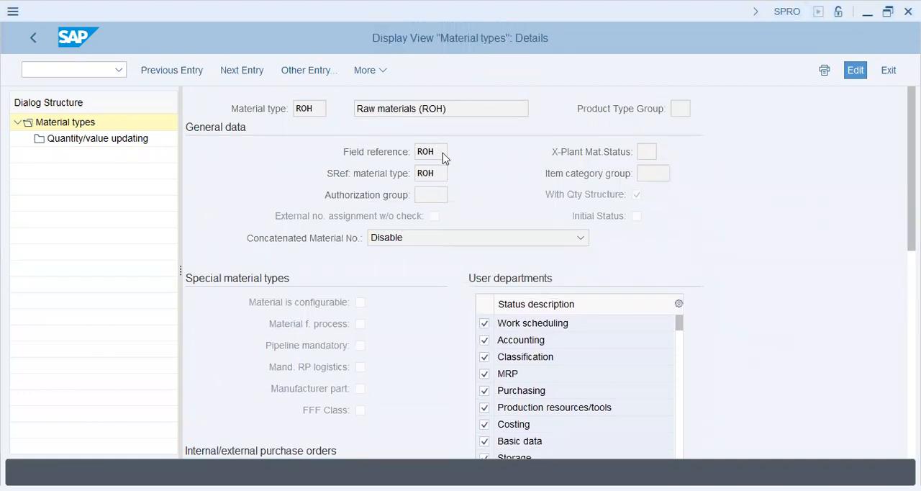
left_click(443, 179)
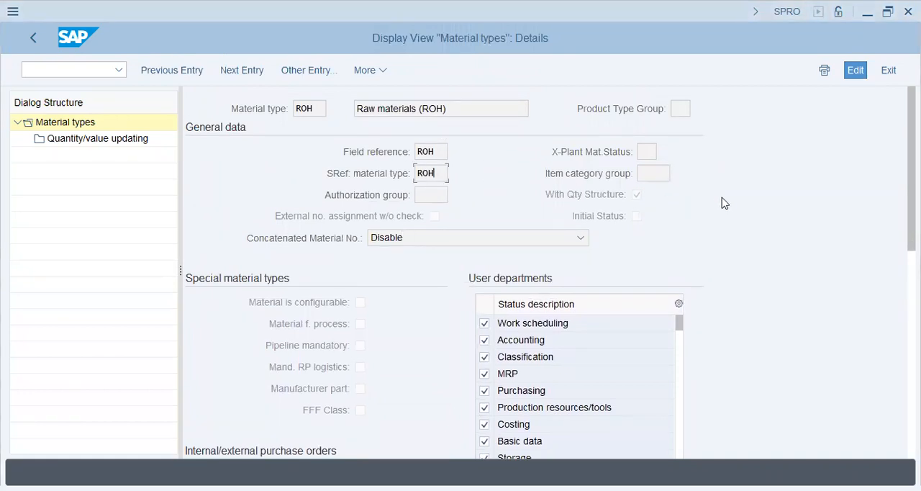
scroll(723, 203, "down", 3)
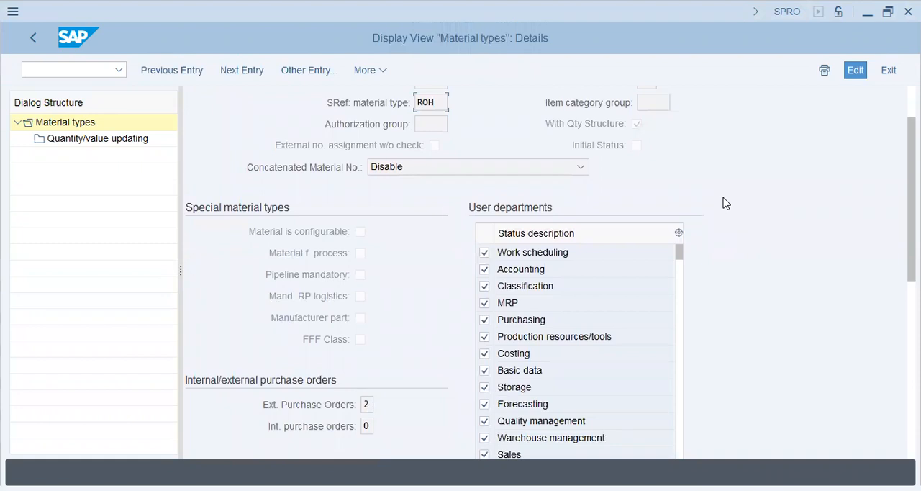
scroll(723, 202, "down", 3)
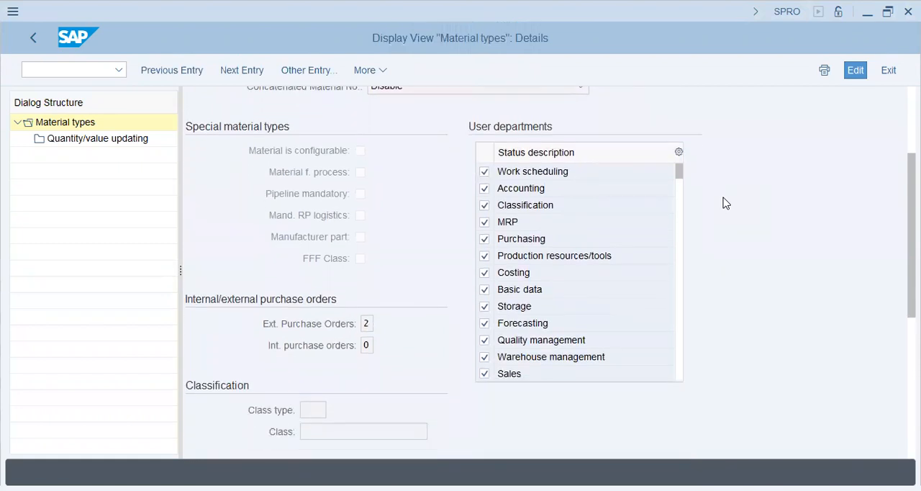
scroll(403, 195, "up", 5)
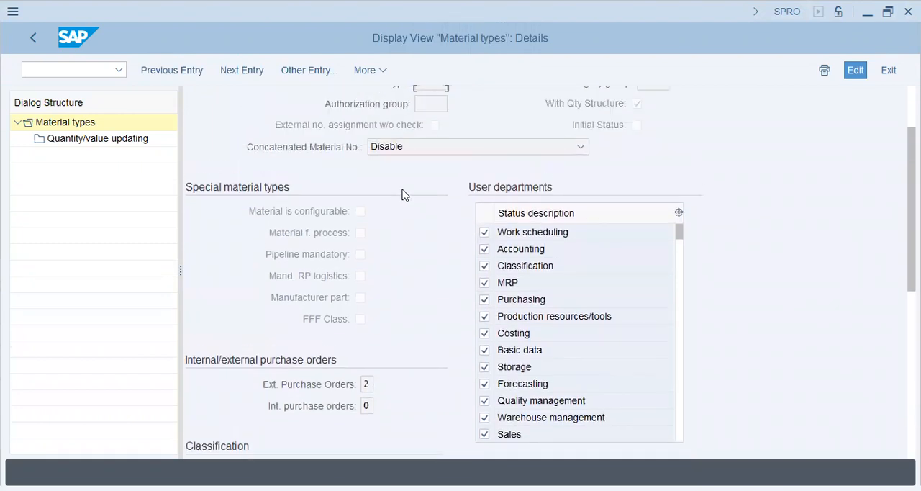
scroll(403, 195, "down", 3)
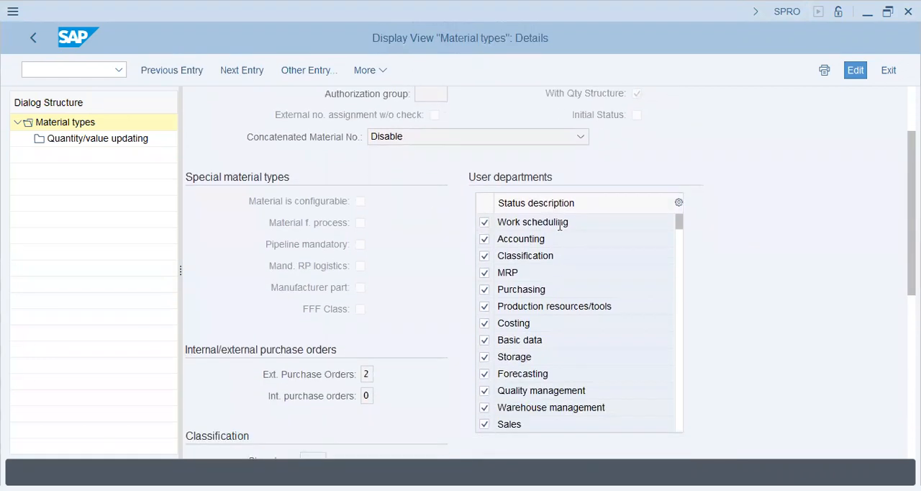
scroll(353, 223, "up", 5)
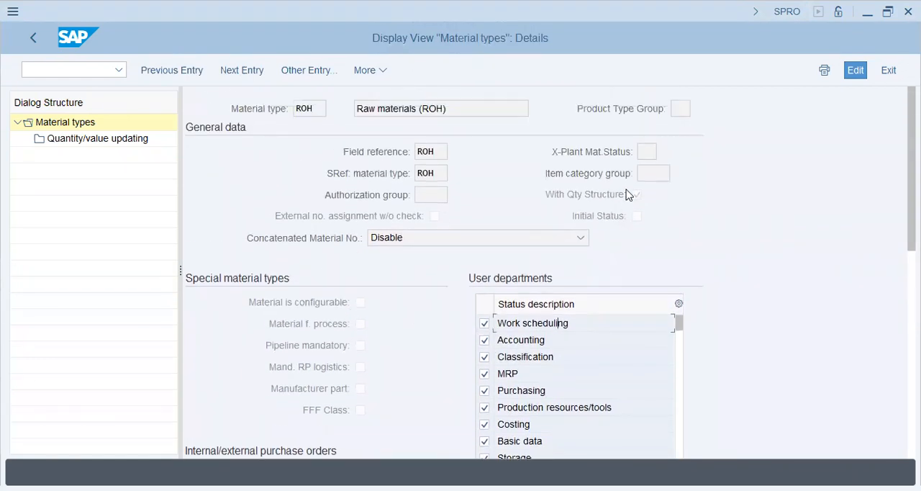
left_click(430, 193)
Review the possible values for the ROH external purchase orders setting, including their full descriptions, and close the value list
scroll(422, 298, "down", 12)
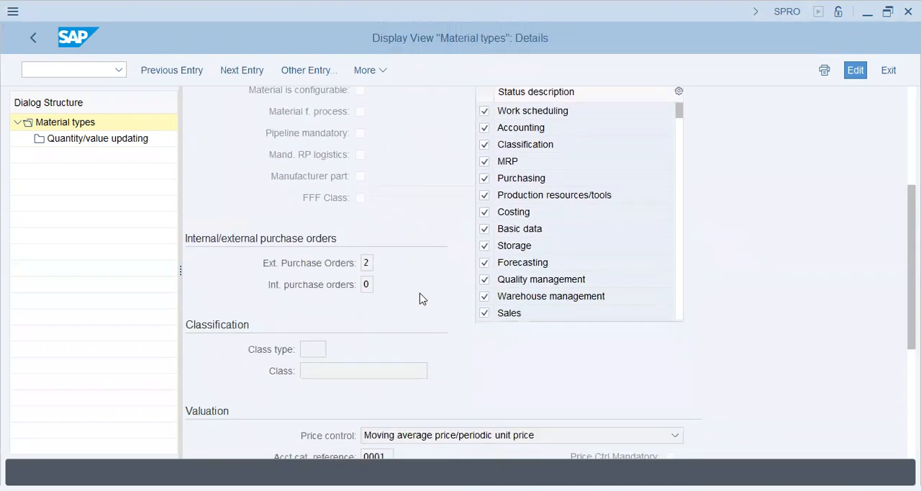
scroll(422, 298, "down", 5)
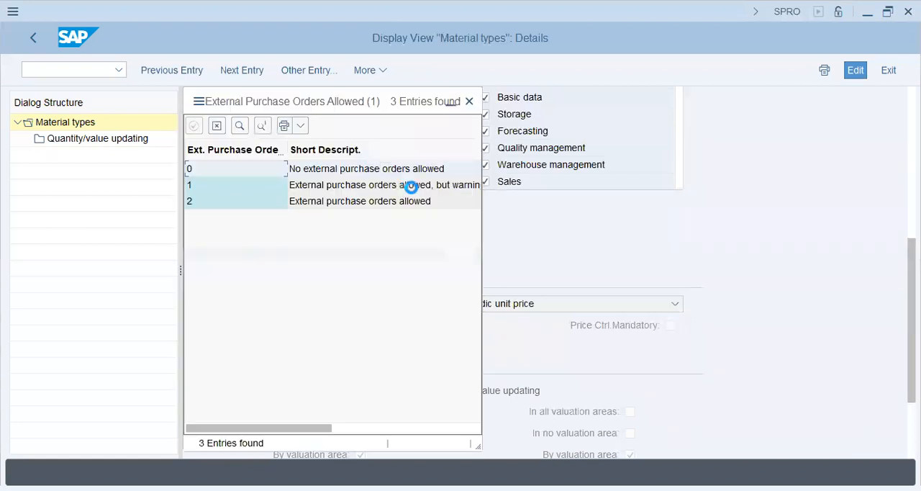
left_click_drag(342, 105, 717, 92)
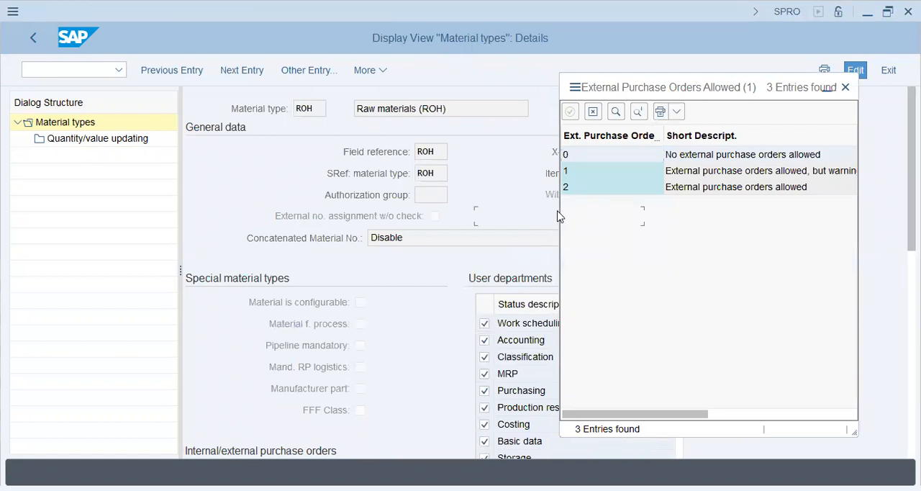
left_click(736, 192)
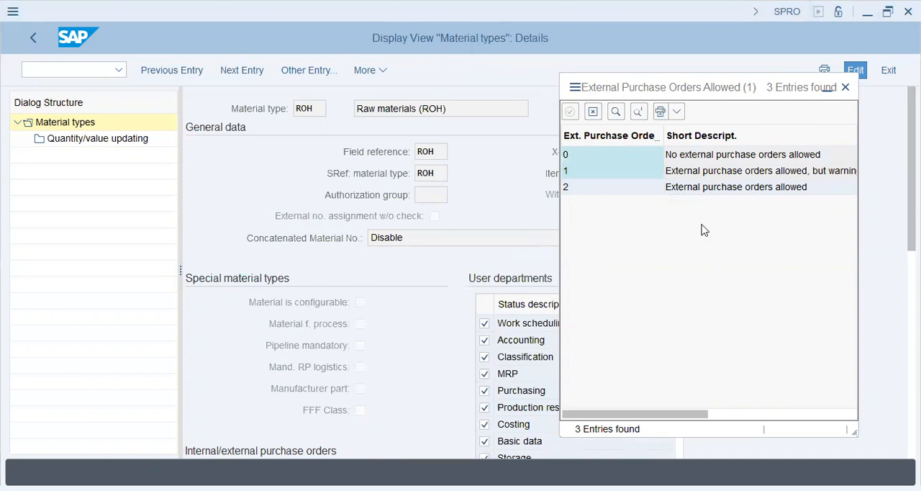
scroll(724, 191, "right", 3)
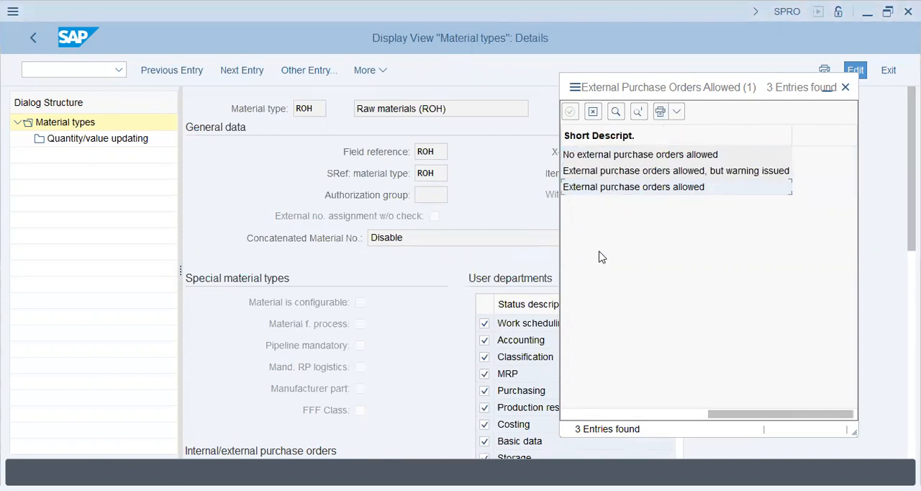
left_click(600, 415)
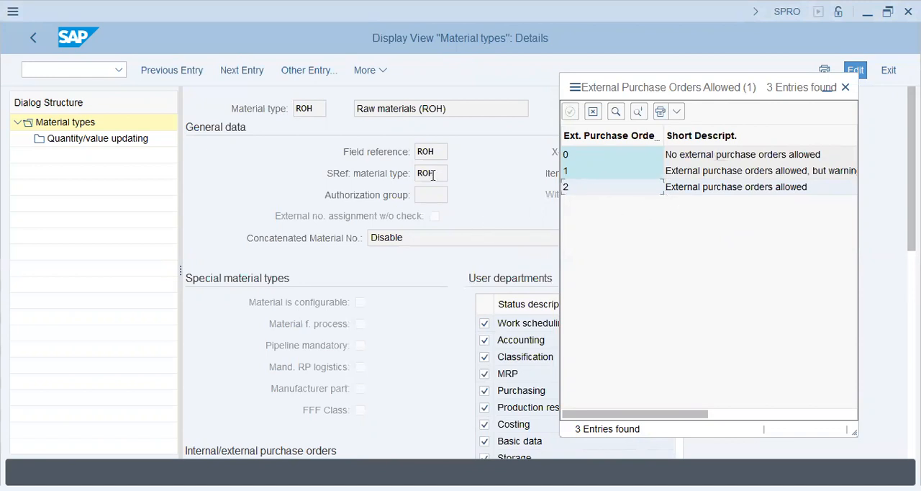
left_click(845, 88)
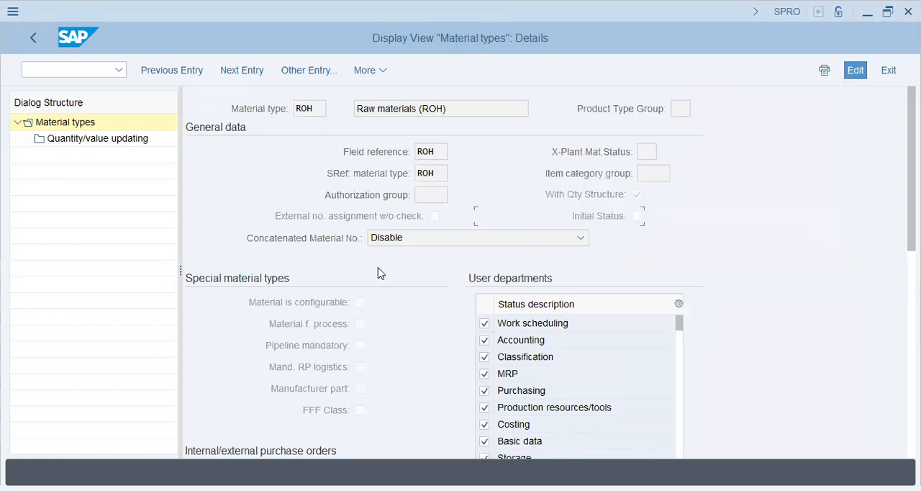
left_click(359, 323)
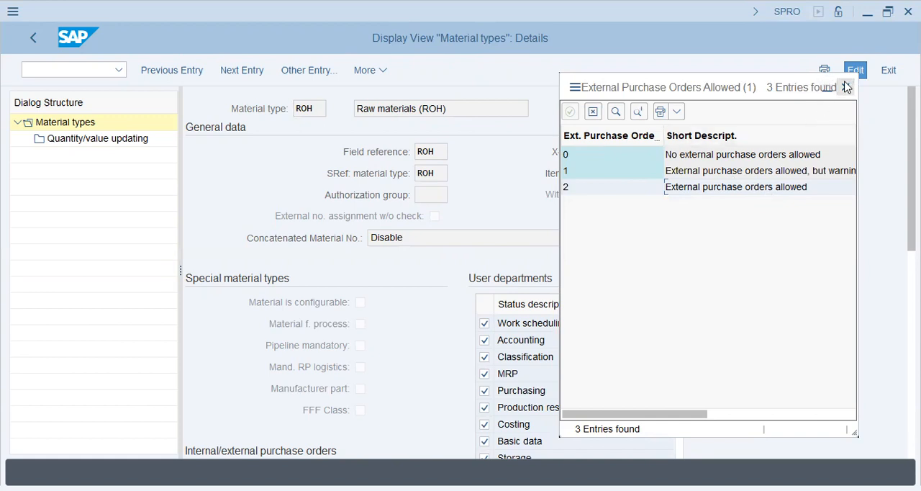
scroll(652, 192, "right", 3)
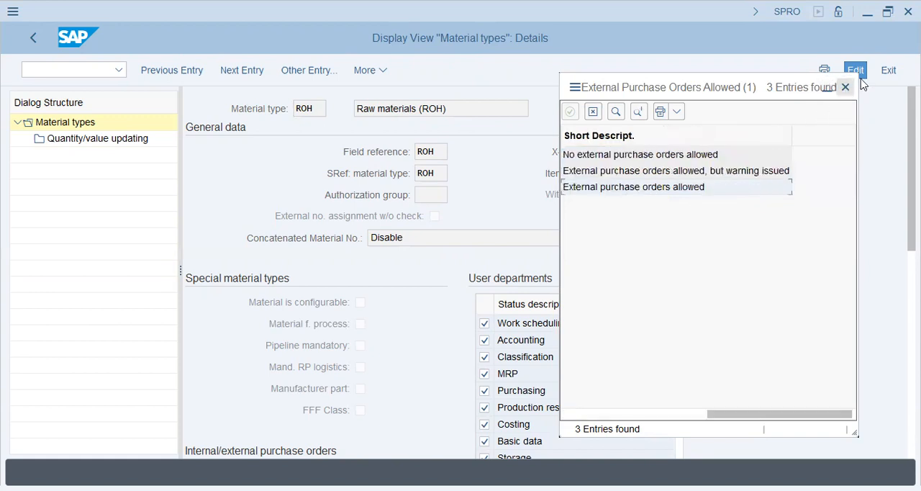
left_click(847, 91)
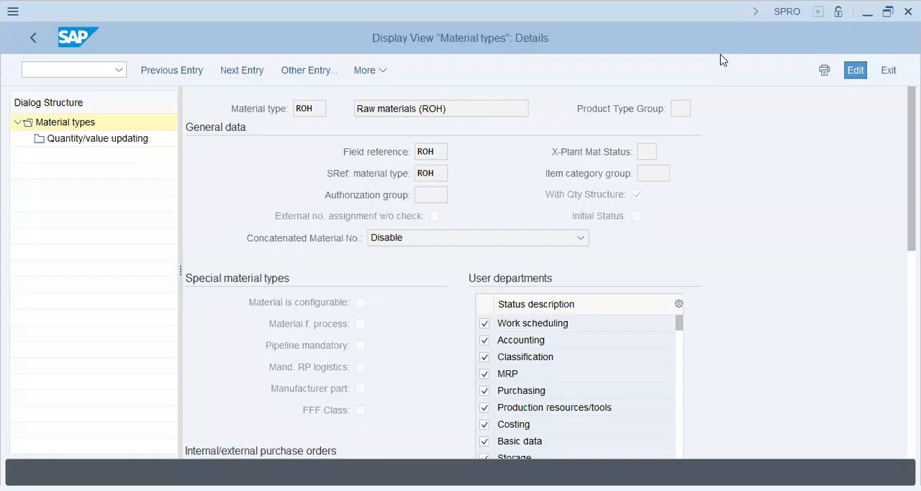
Return from the ROH details to the IMG structure and reopen Define Attributes of Material Types
left_click(33, 40)
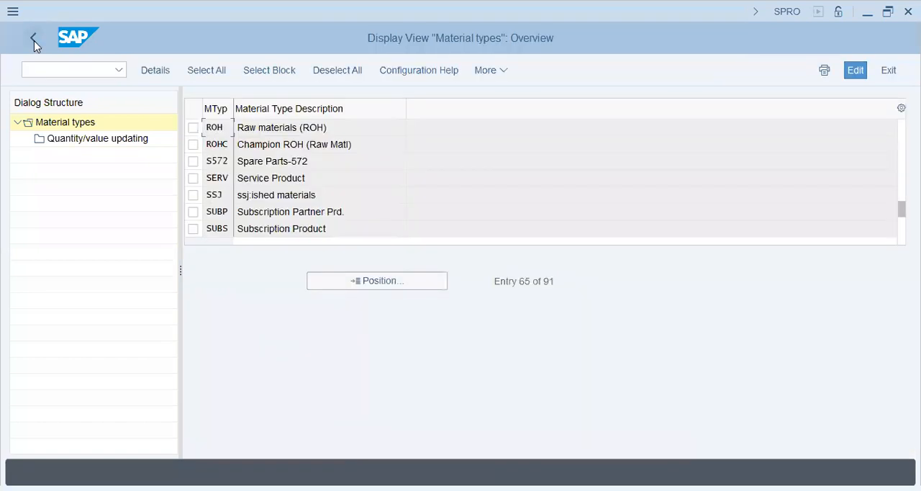
left_click(34, 41)
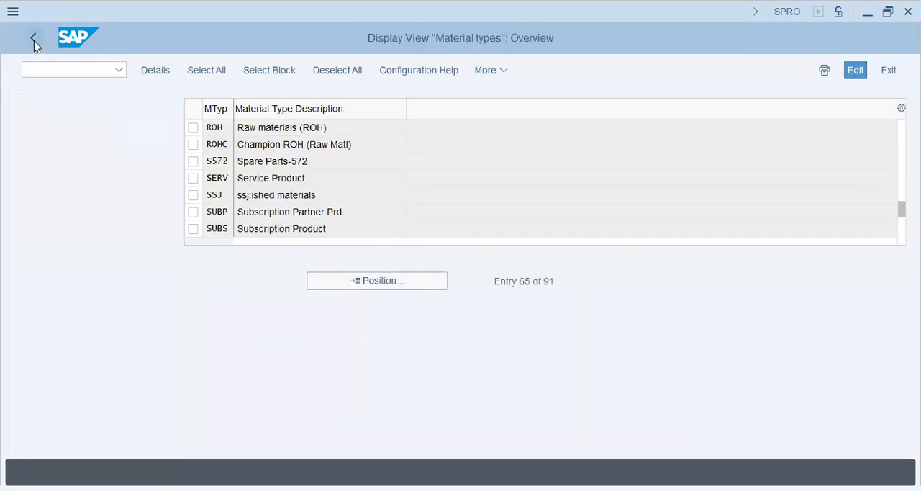
left_click(121, 326)
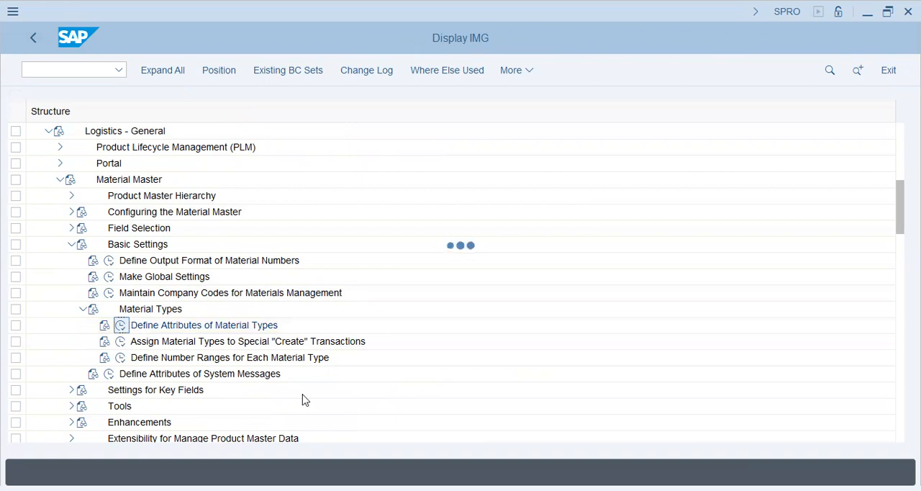
left_click(288, 461)
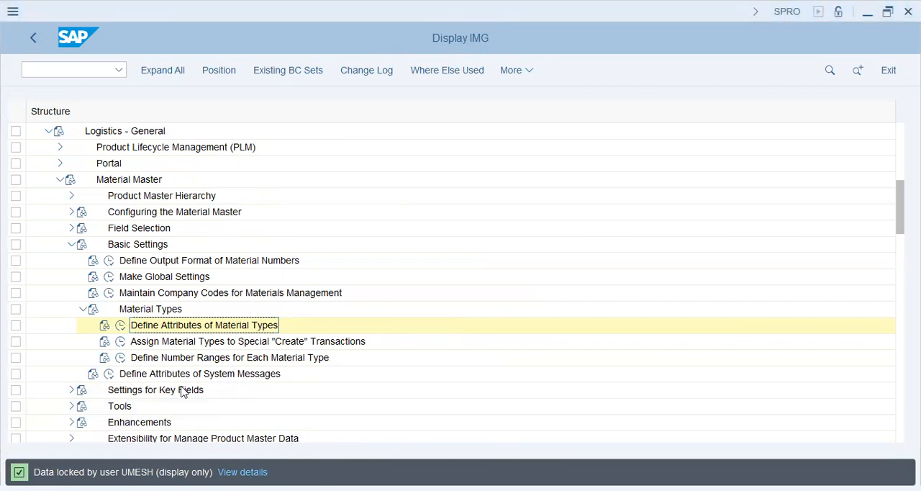
Collapse Material Types, open Define Material Groups under Settings for Key Fields, and examine the material group codes and descriptions
left_click(83, 310)
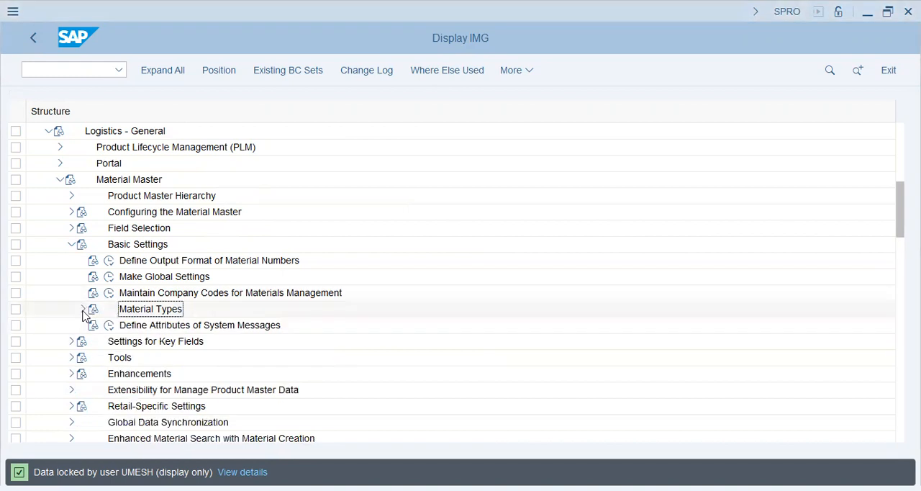
left_click(71, 342)
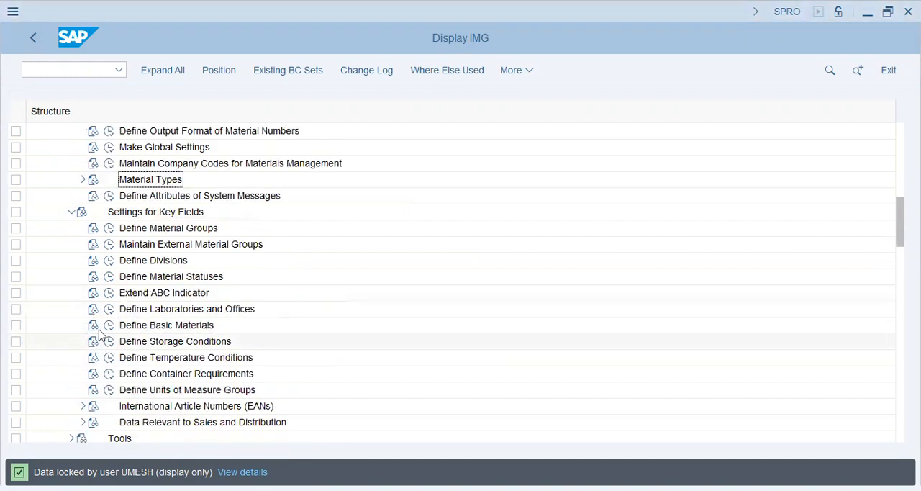
left_click(109, 229)
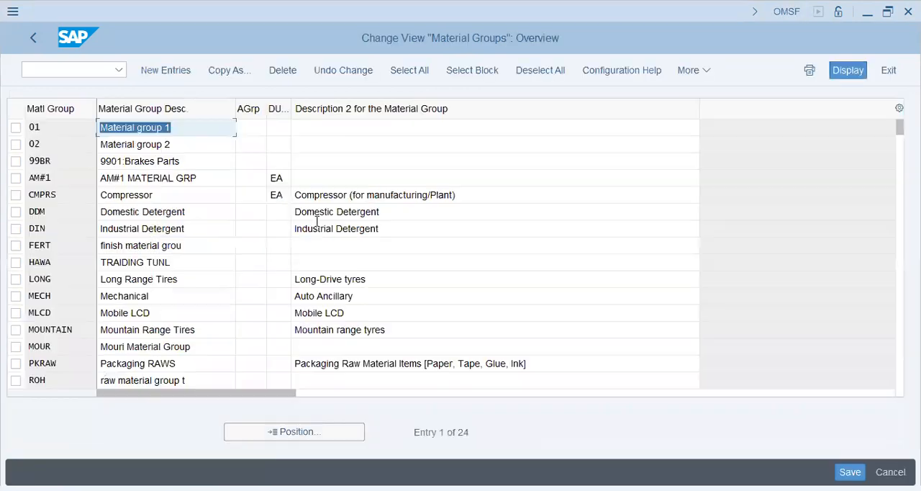
left_click(320, 212)
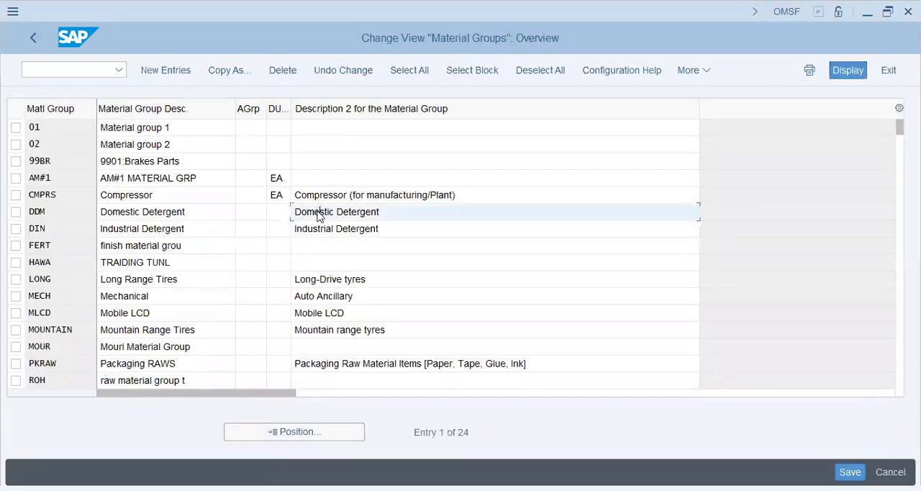
left_click(68, 127)
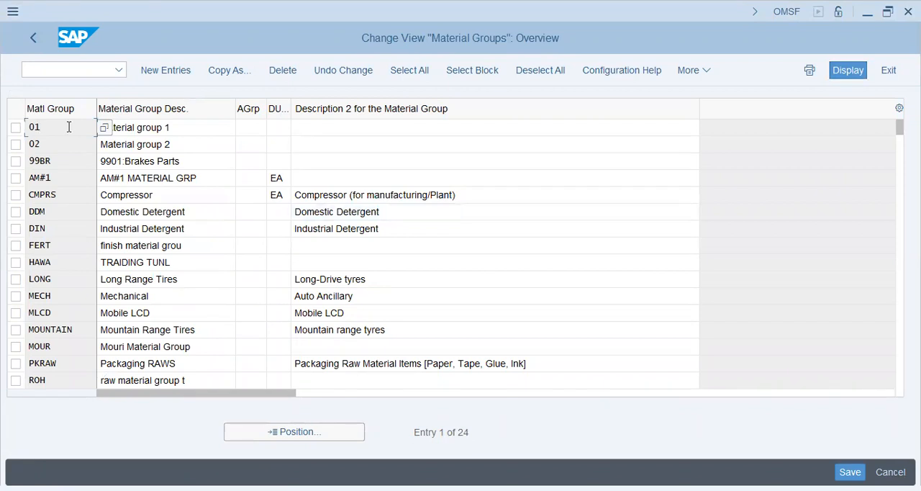
left_click(219, 127)
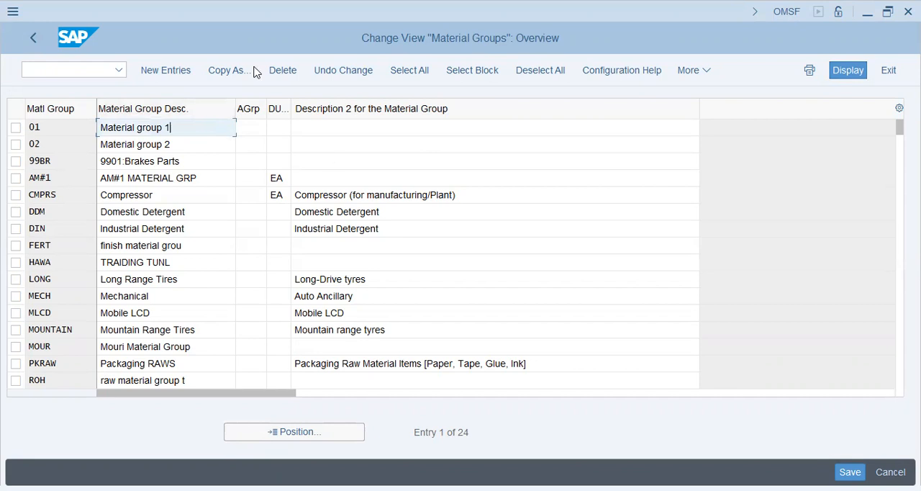
Start a new material group entry with the code Pmob and the description "Packaging"
left_click(164, 70)
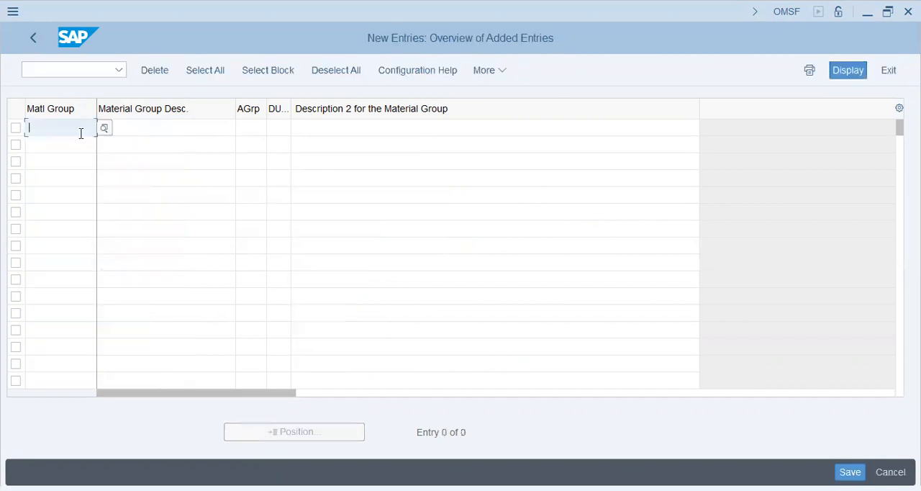
type("Pmob")
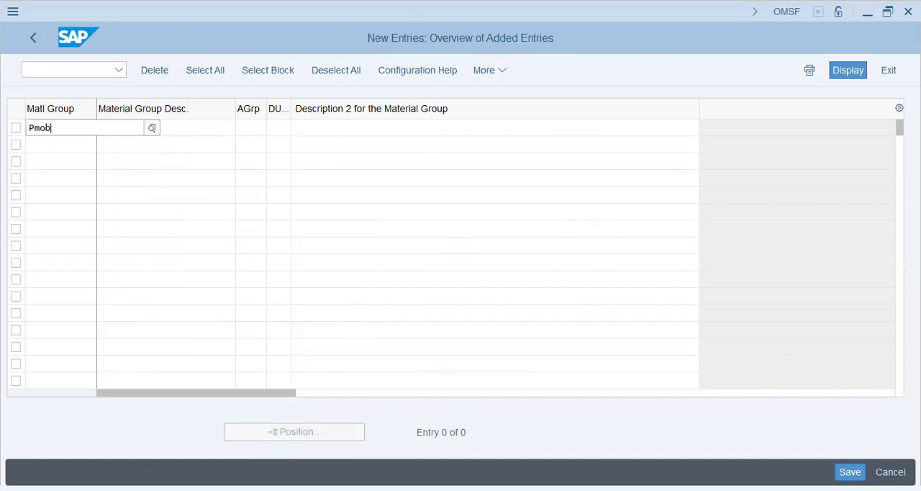
key("Tab")
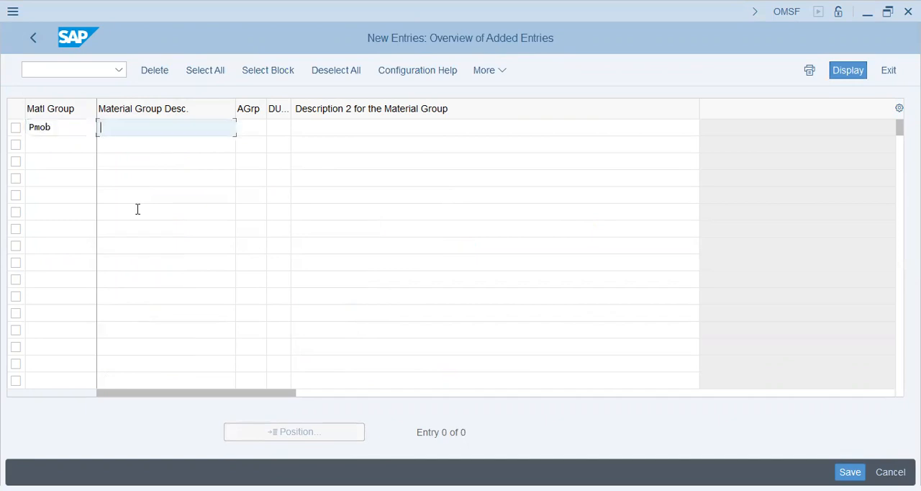
type("Packag")
type("ing")
Change the new entry's material group code to PHfone
left_click(65, 127)
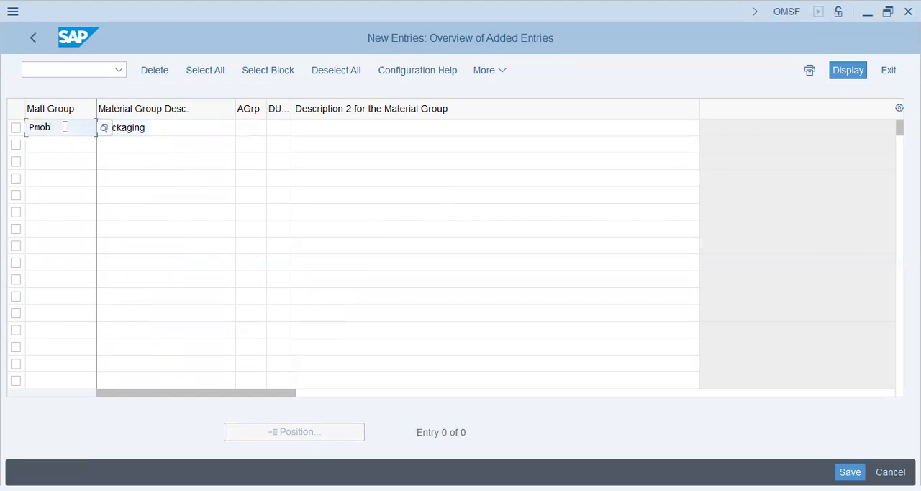
key("BackSpace")
key("BackSpace")
key("BackSpace")
type("Hfone")
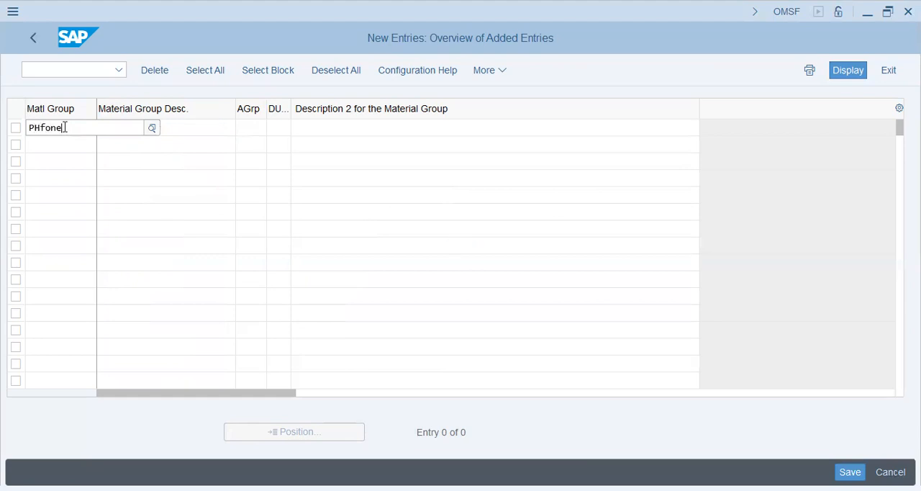
Extend the PHfone entry's material group description to "Packaging Head Phone"
key("Tab")
key("End")
type("Head Pa")
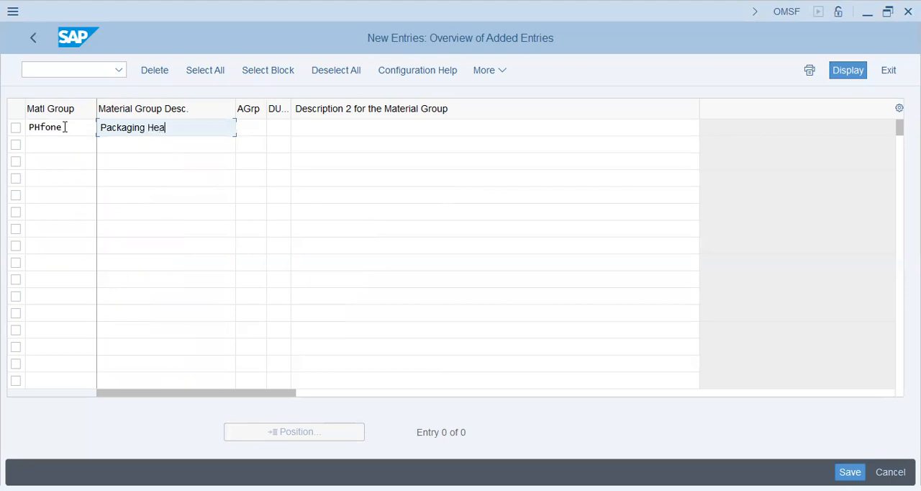
key("BackSpace")
type("hone")
key("Tab")
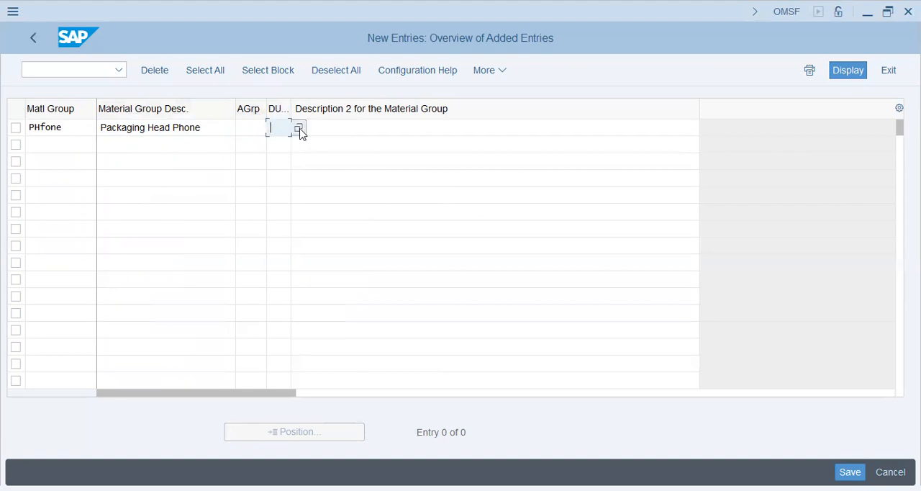
Set the PHfone entry's default unit of weight to EA using the list of possible units
left_click(299, 131)
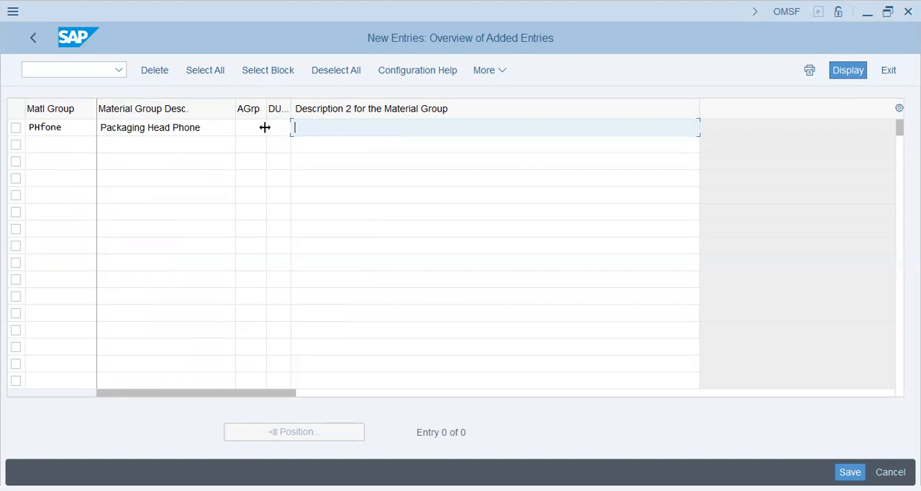
left_click(277, 129)
left_click(296, 132)
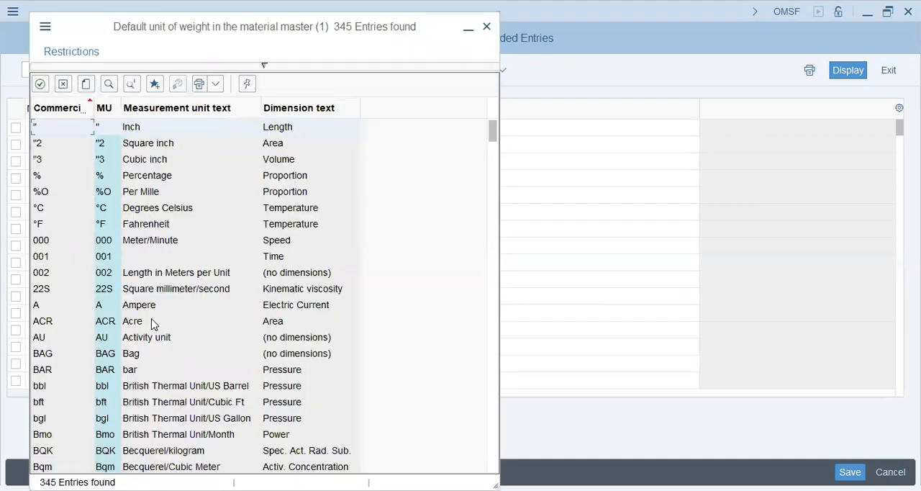
scroll(140, 353, "down", 7)
scroll(140, 351, "down", 6)
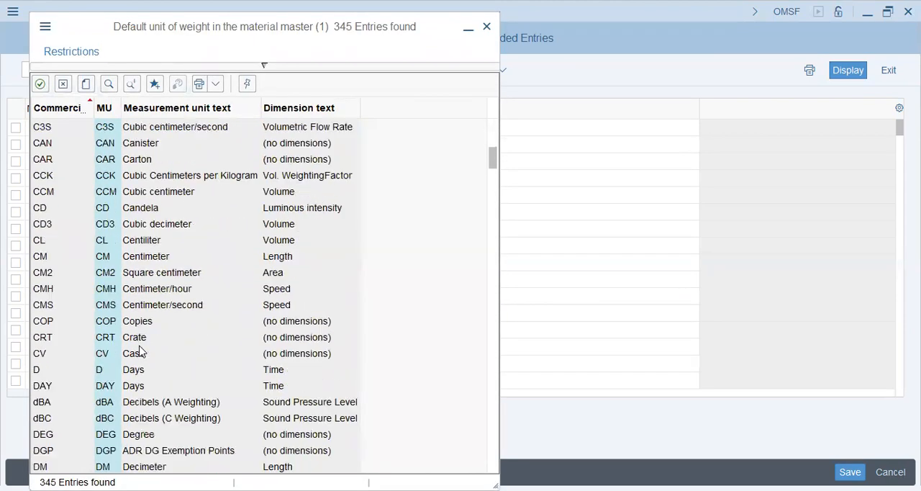
double_click(139, 328)
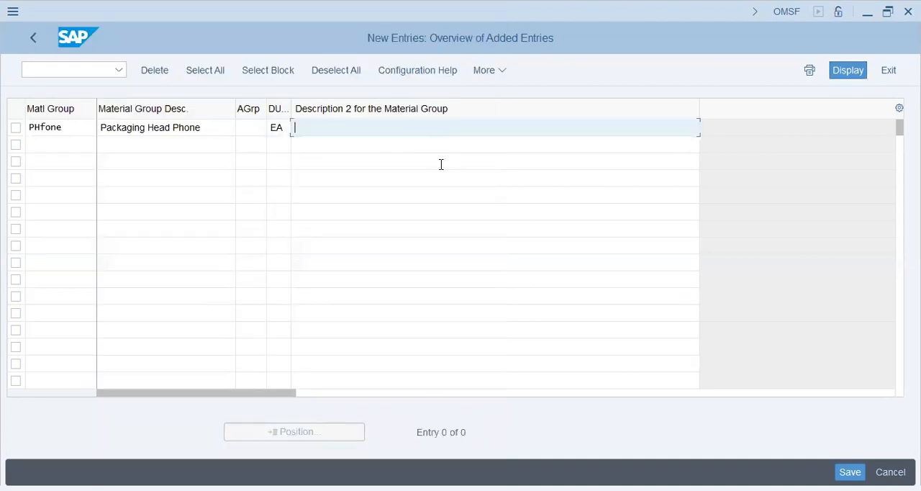
Enter "Head phones with packaging" as the second description of the PHfone group and confirm the row
type("Head phones with packaging")
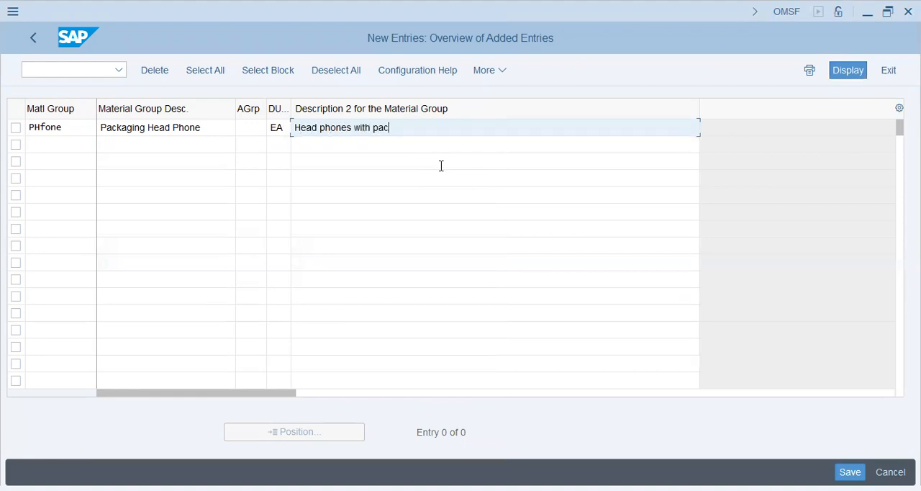
key("Return")
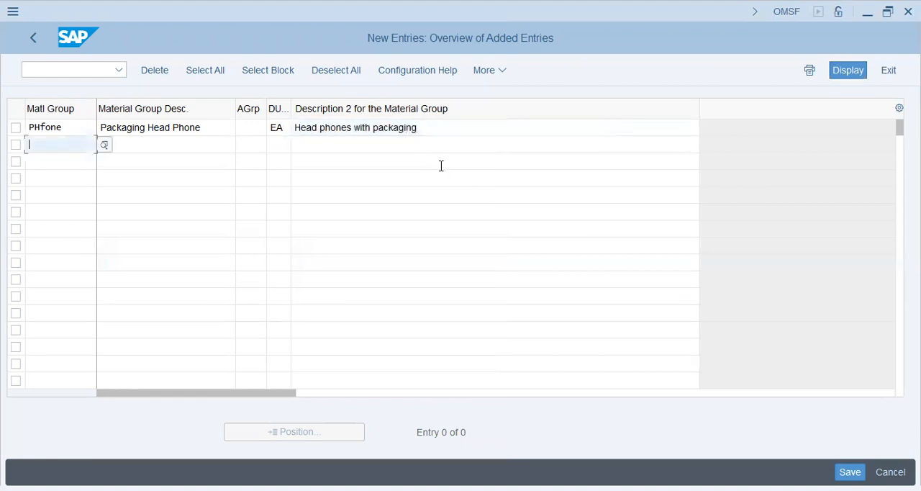
Add a second material group with the code HFones and the description "Head Phones w/o Pack"
type("HFones")
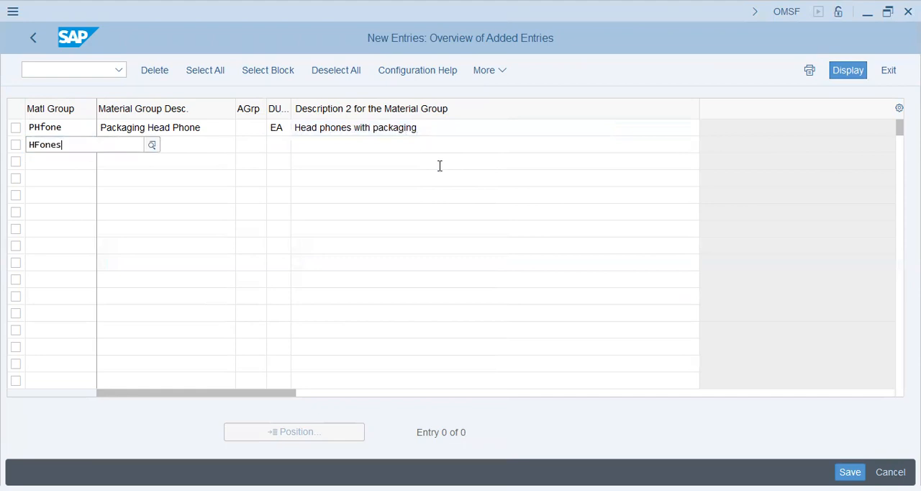
key("Tab")
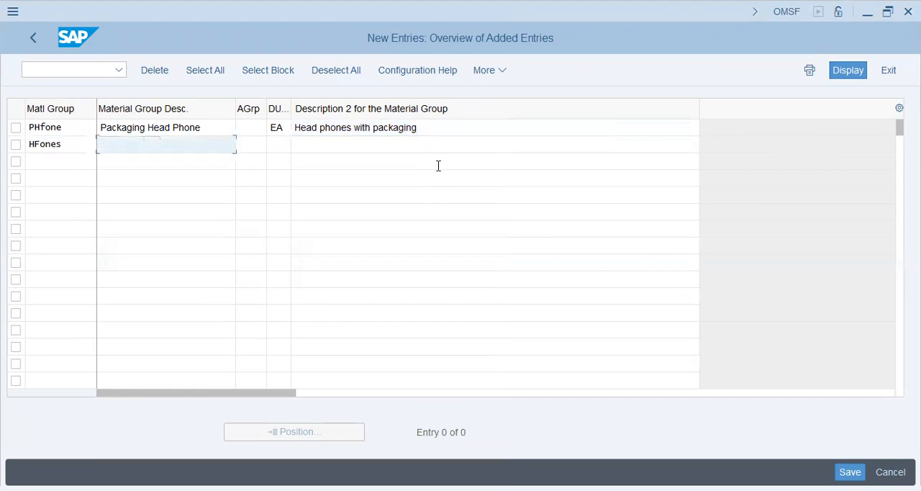
type("Head Phones w/o Pack")
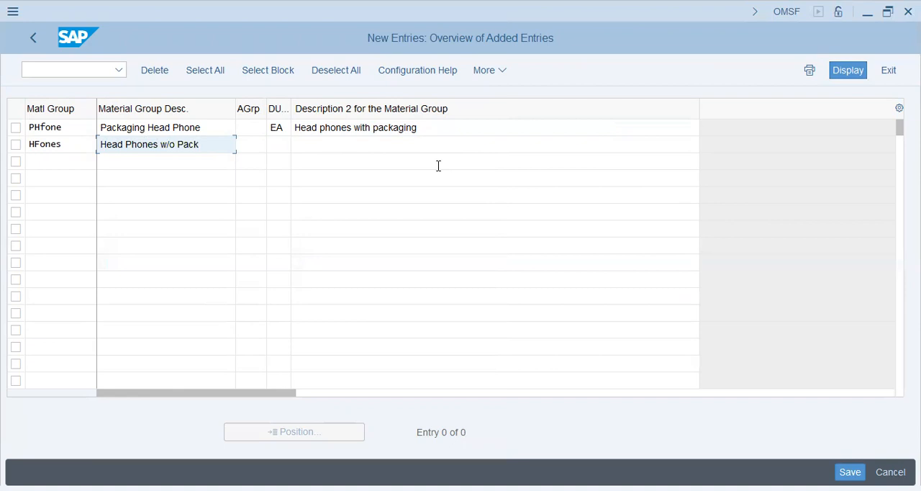
Give the HFones group the default unit EA and the second description "Head phones without packaging"
key("Tab")
type("ea")
key("Tab")
type("Head po")
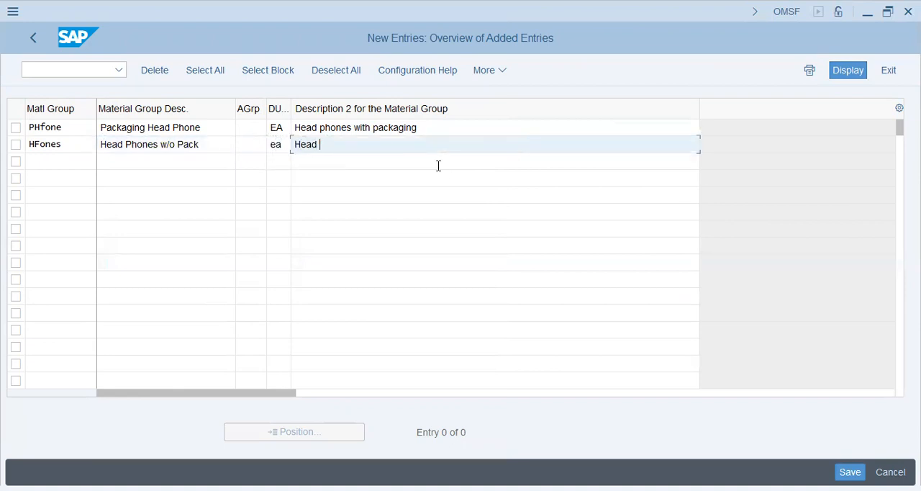
key("BackSpace")
type("hones without packaging")
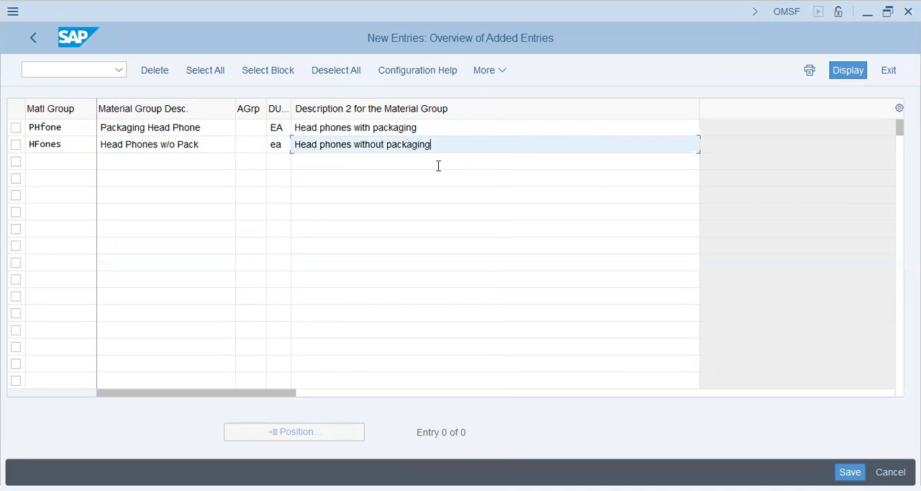
key("Return")
Save both new material groups to the proposed customizing request and return to the IMG structure
left_click(840, 471)
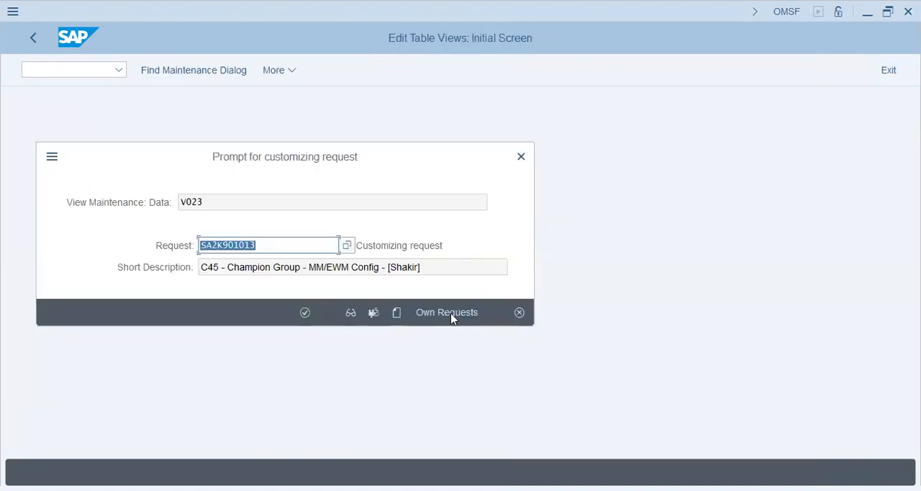
left_click(309, 314)
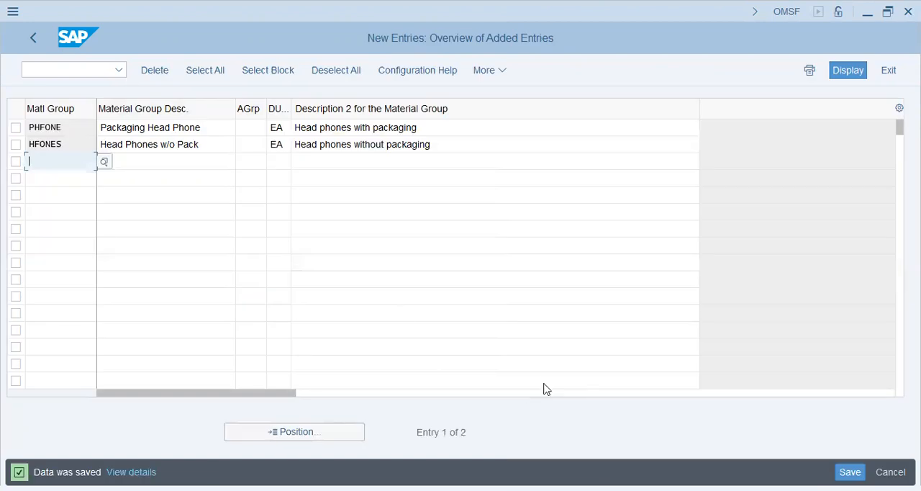
key("alt+Tab")
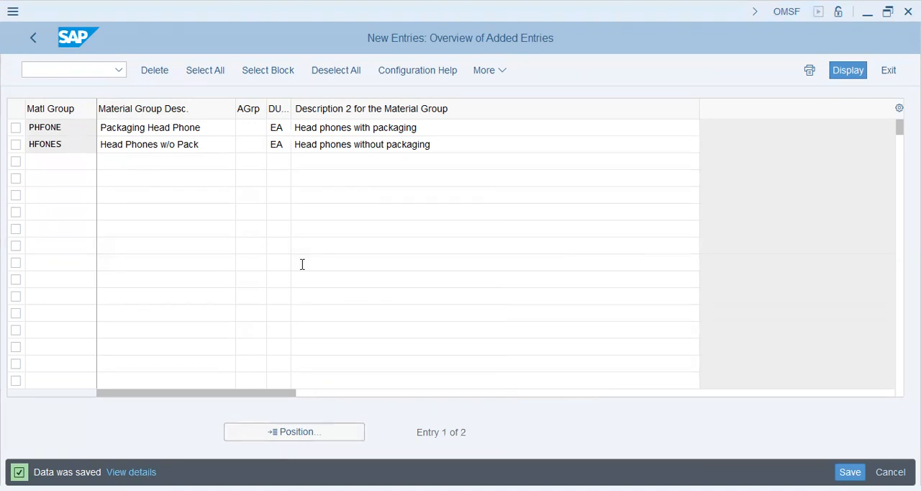
key("F3")
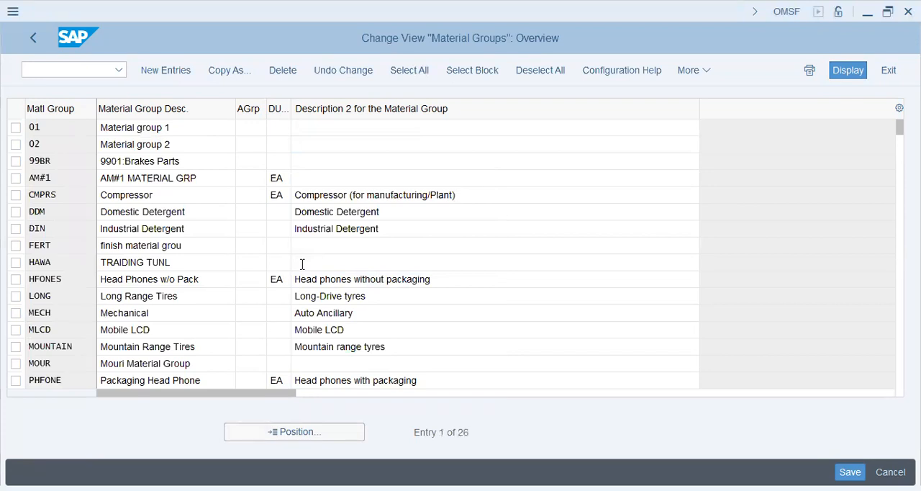
left_click(31, 38)
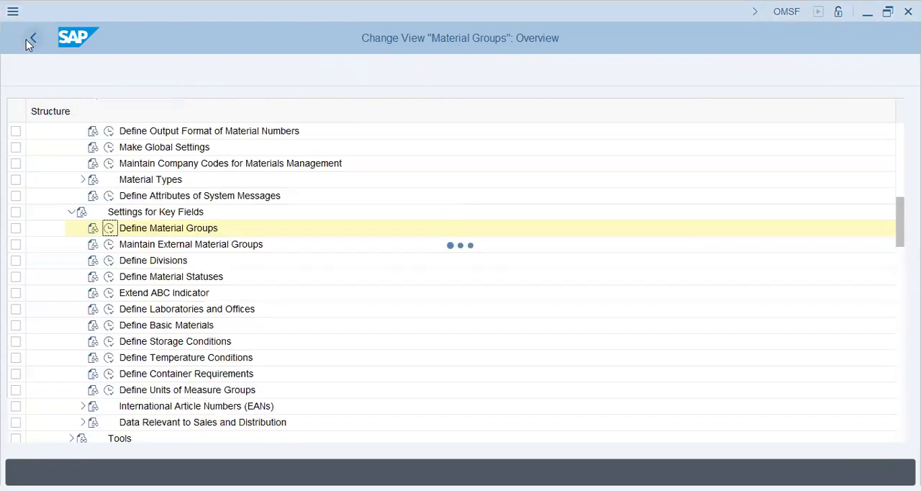
Collapse Settings for Key Fields, expand Material Types, and open Define Number Ranges for Each Material Type
left_click(72, 213)
left_click(92, 179)
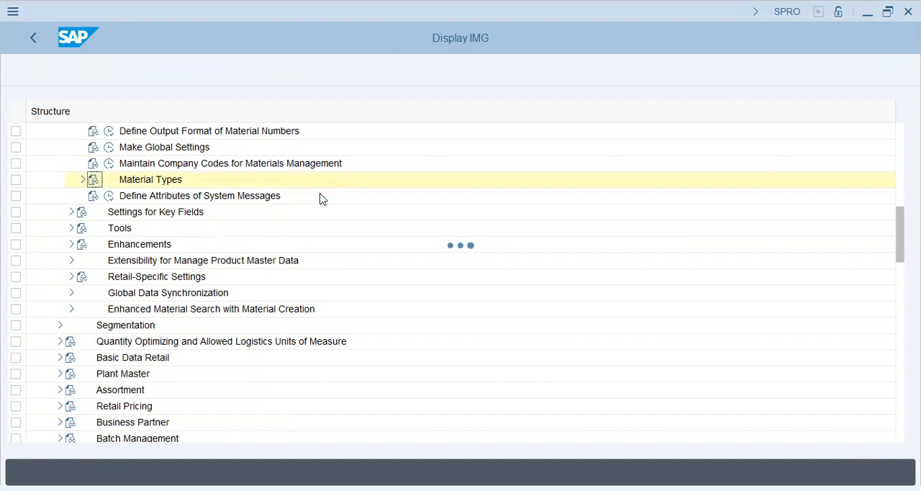
left_click(83, 181)
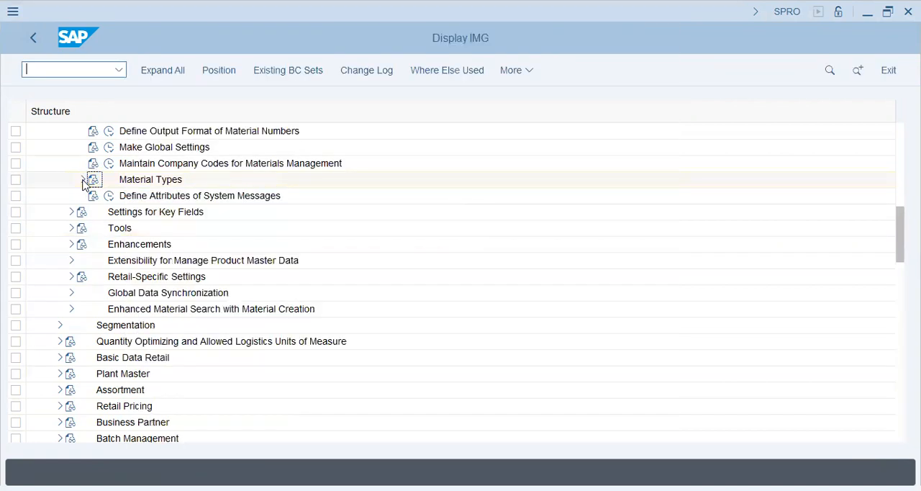
left_click(233, 195)
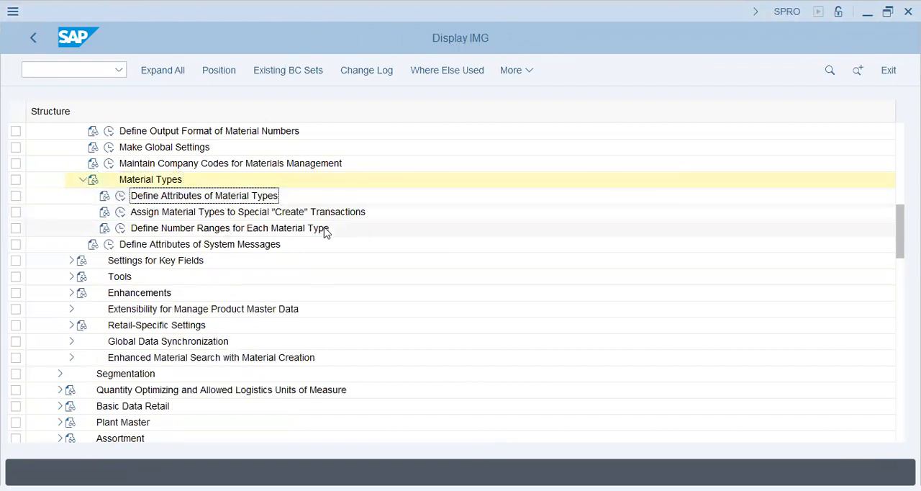
left_click(213, 215)
left_click(120, 227)
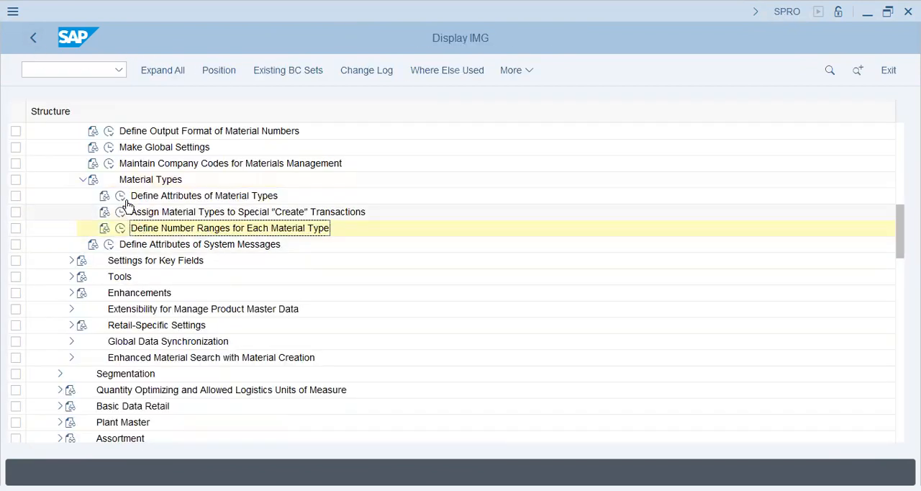
left_click(120, 196)
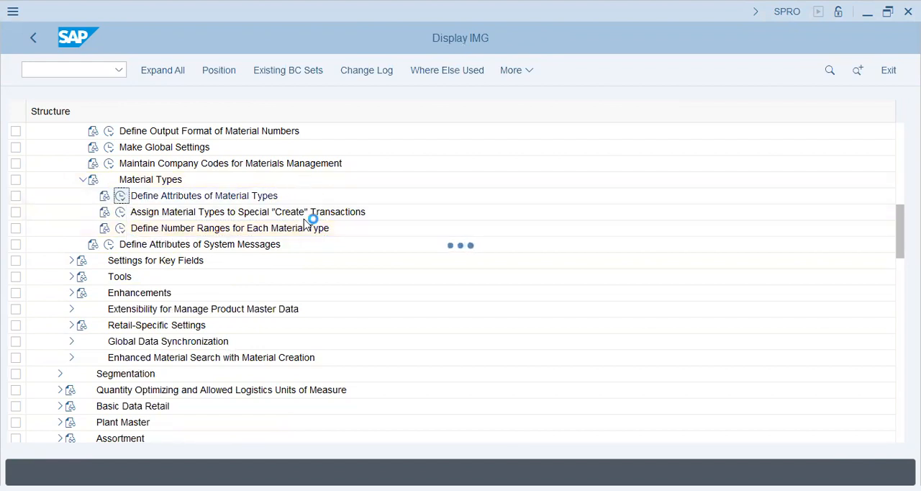
left_click(272, 461)
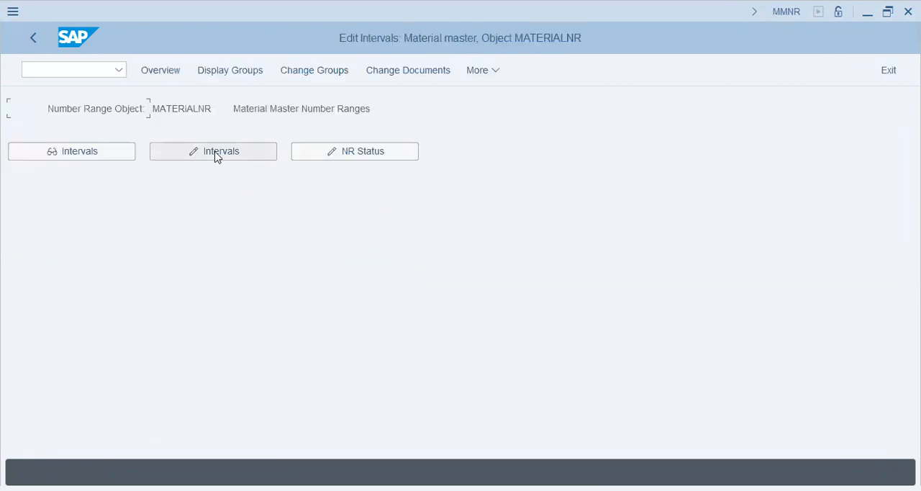
Review the number range groups of the material types and examine the From and To numbers of the MATERIALNR intervals in change mode
left_click(217, 157)
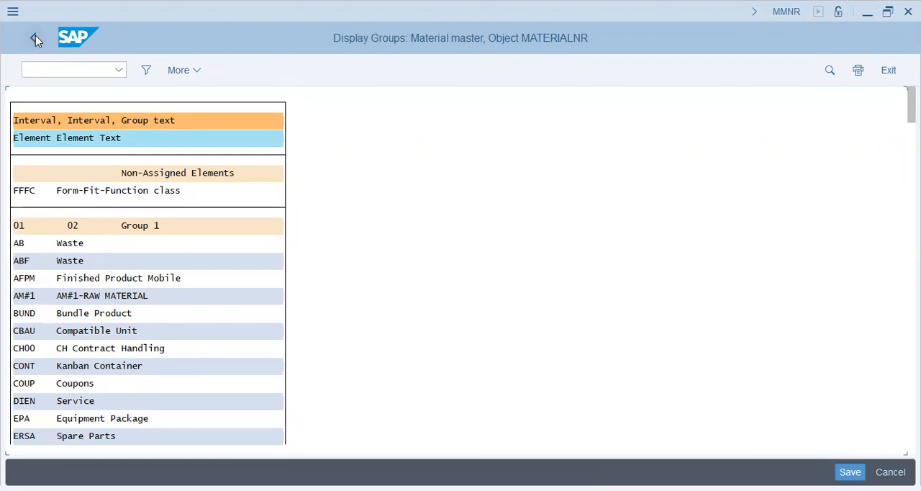
left_click(163, 187)
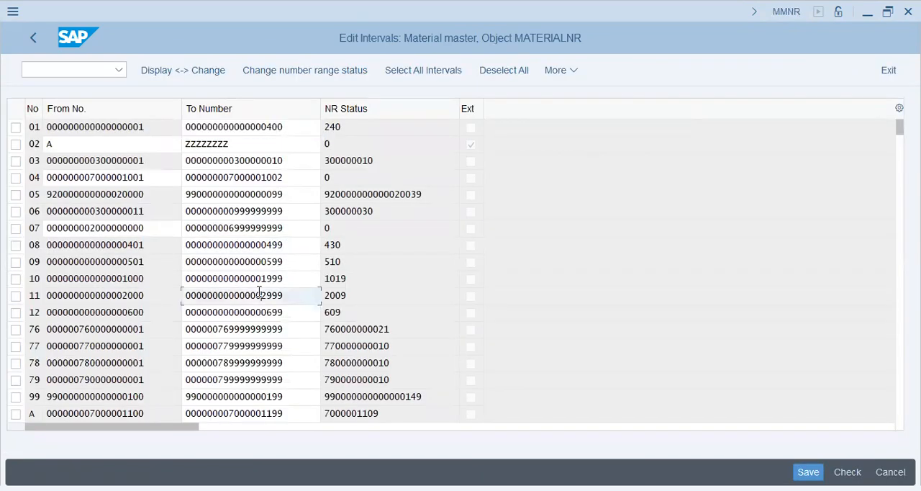
left_click(64, 345)
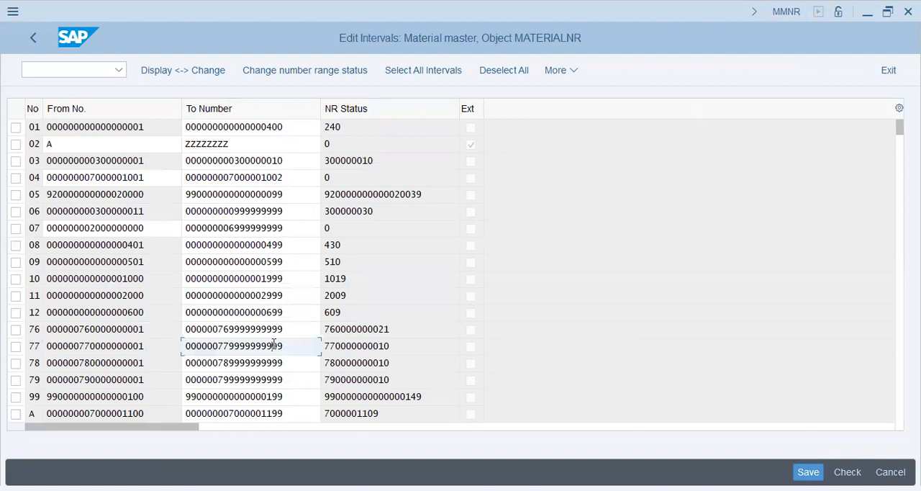
left_click(345, 228)
left_click(144, 228)
left_click(270, 229)
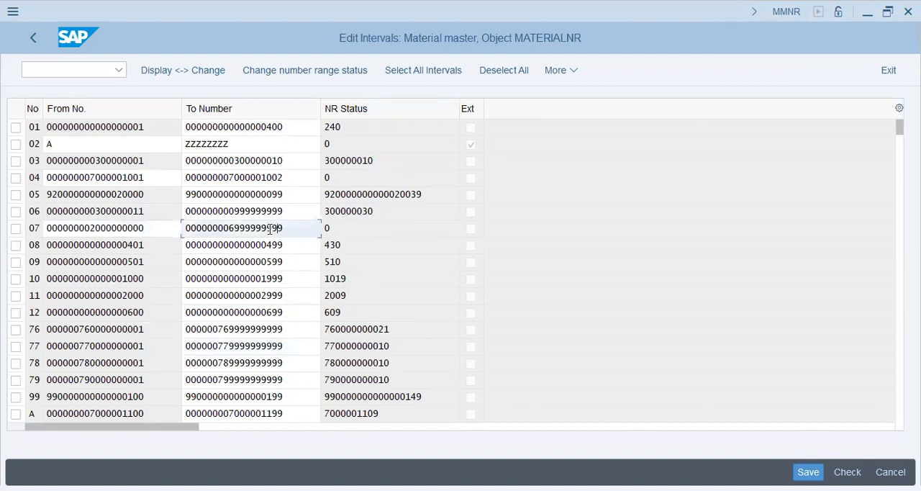
left_click(165, 246)
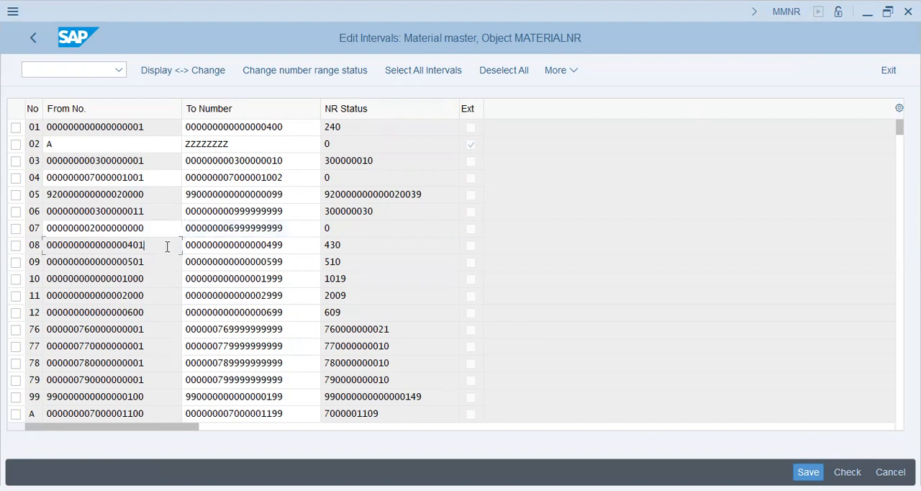
left_click(302, 245)
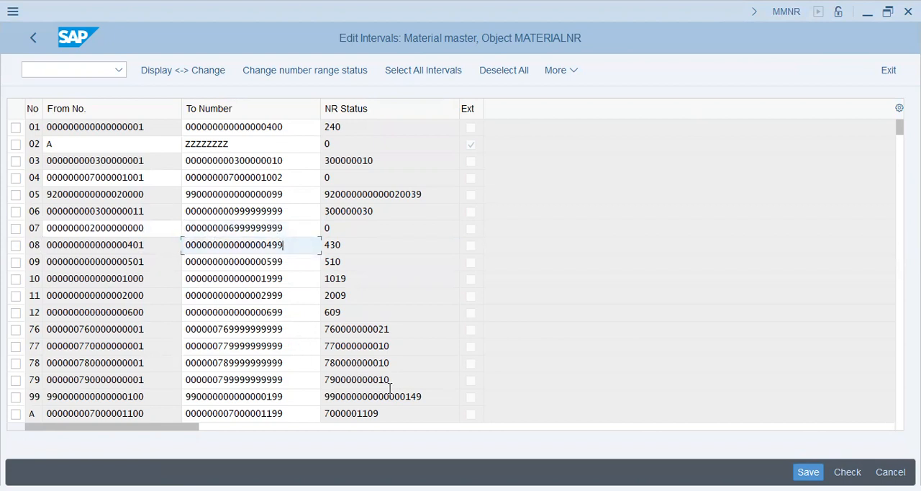
Examine the From and To numbers and the NR status of the remaining MATERIALNR intervals, especially X1 and X2
scroll(389, 394, "down", 5)
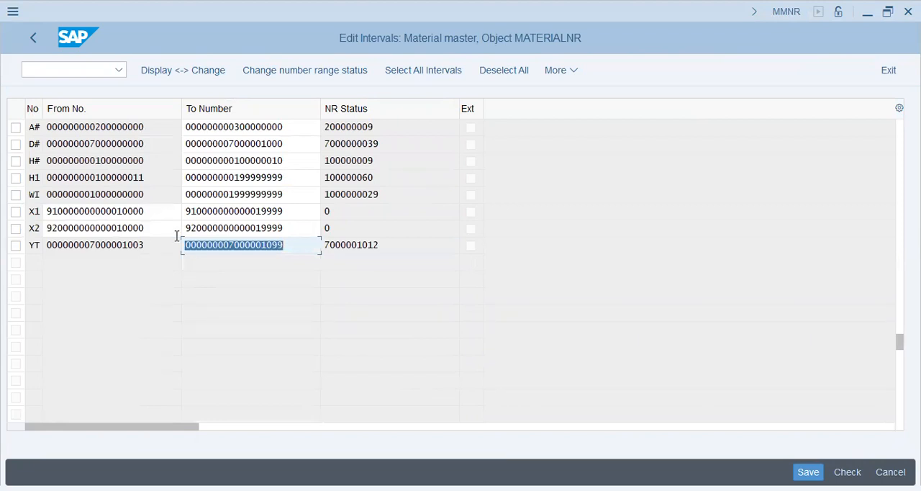
left_click(153, 195)
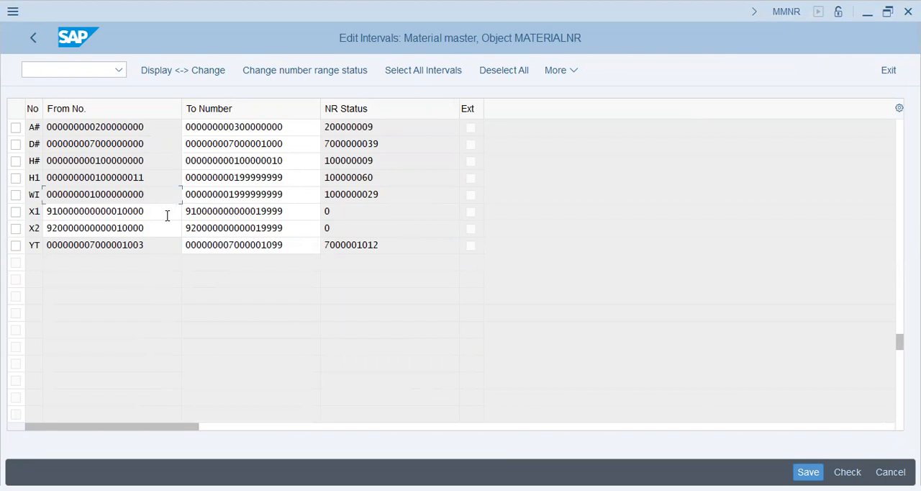
left_click_drag(167, 216, 117, 211)
left_click(298, 211)
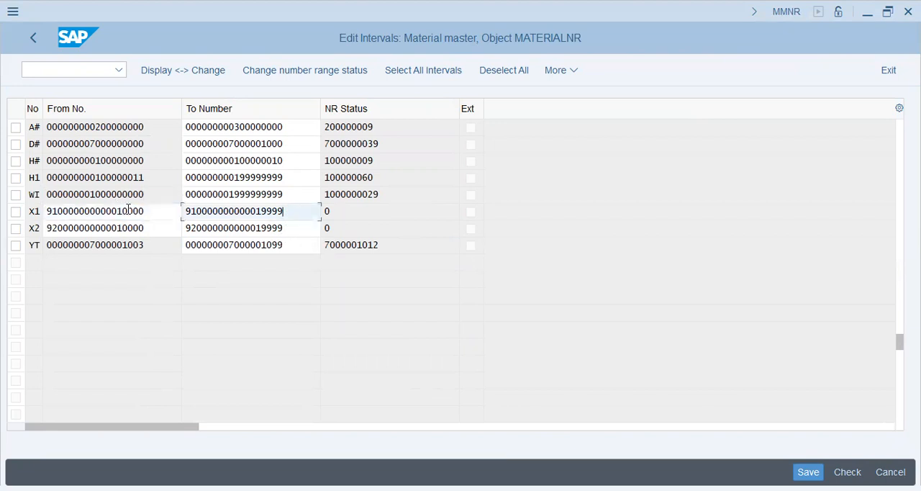
left_click(160, 228)
left_click(318, 227)
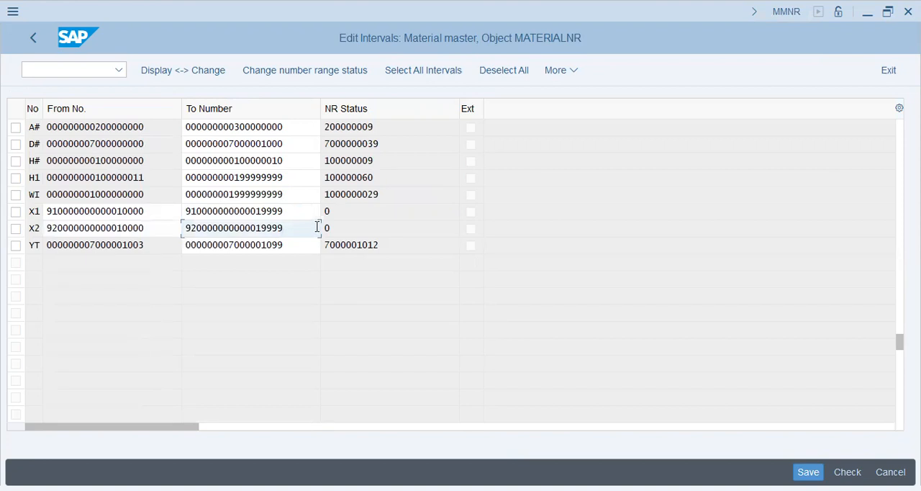
left_click(358, 226)
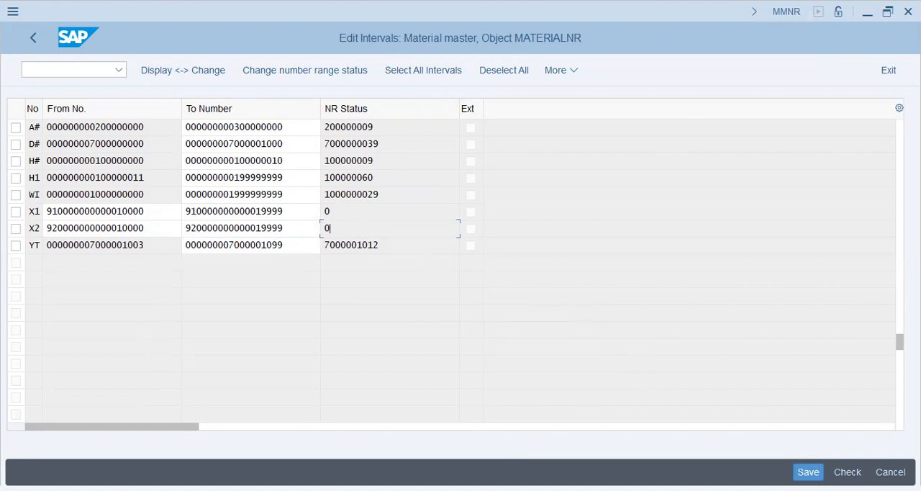
key("alt+Tab")
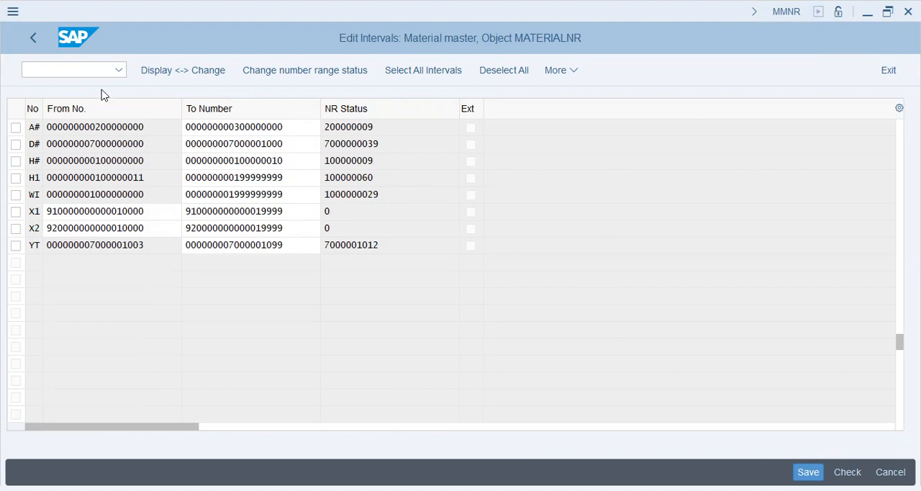
Return to the IMG structure and try to open Define Attributes of Material Types
left_click(31, 42)
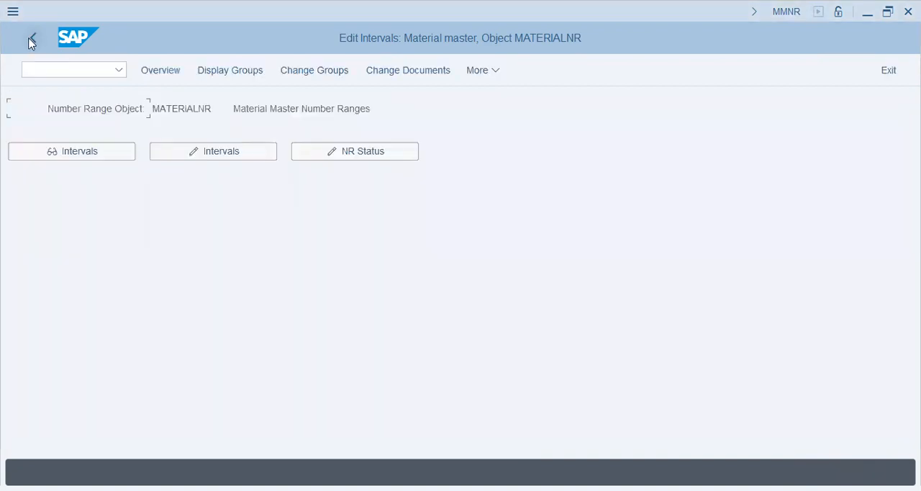
left_click(31, 42)
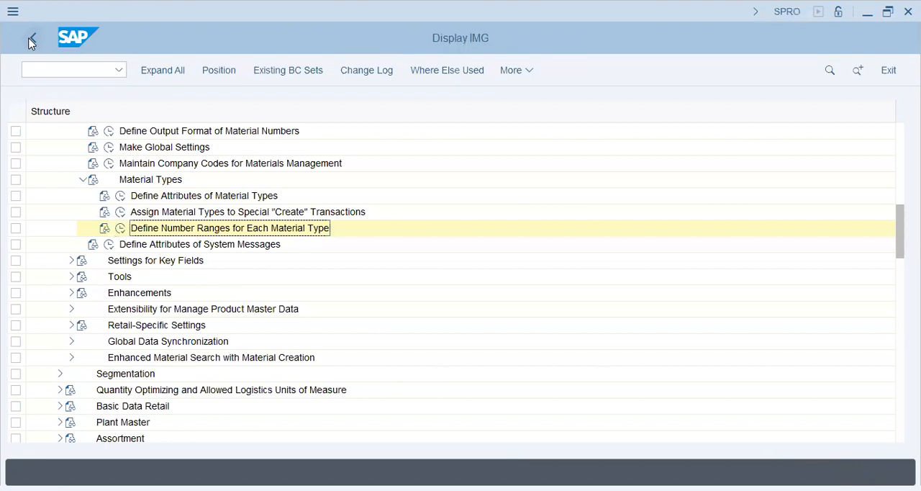
double_click(150, 198)
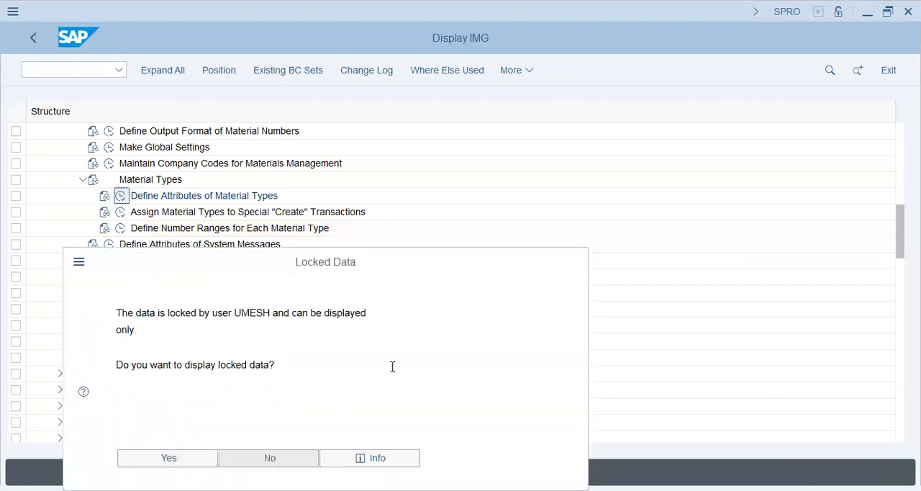
key("Return")
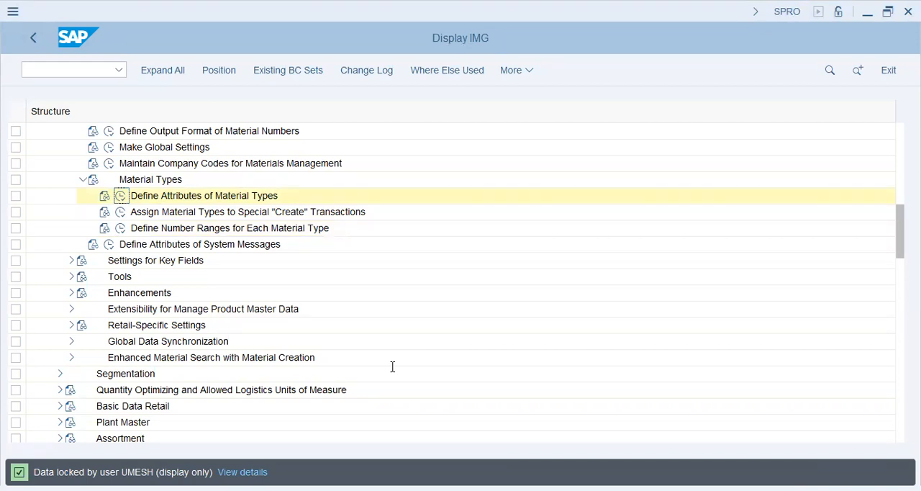
Open Define Number Ranges for Each Material Type and start a new number range group named "Head Phones - ROH"
left_click(121, 229)
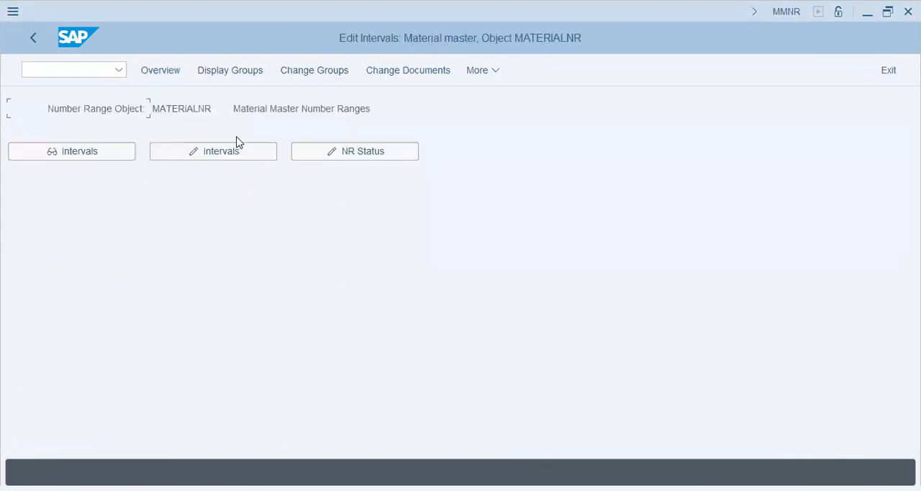
left_click(323, 75)
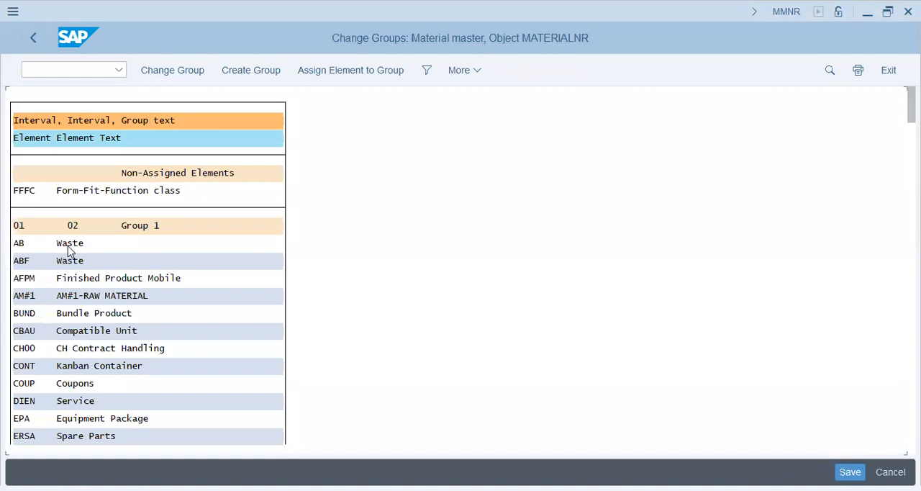
left_click(251, 70)
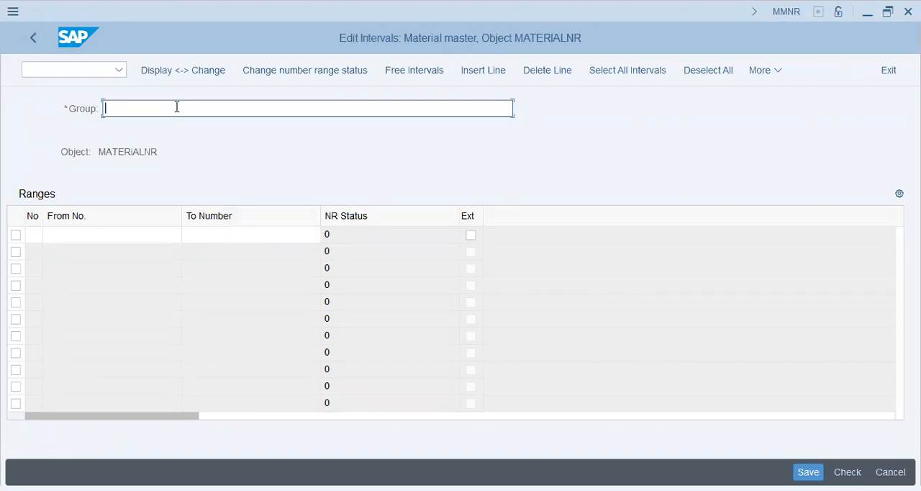
type("Head Phones - ROH")
key("Tab")
type("x3")
key("Tab")
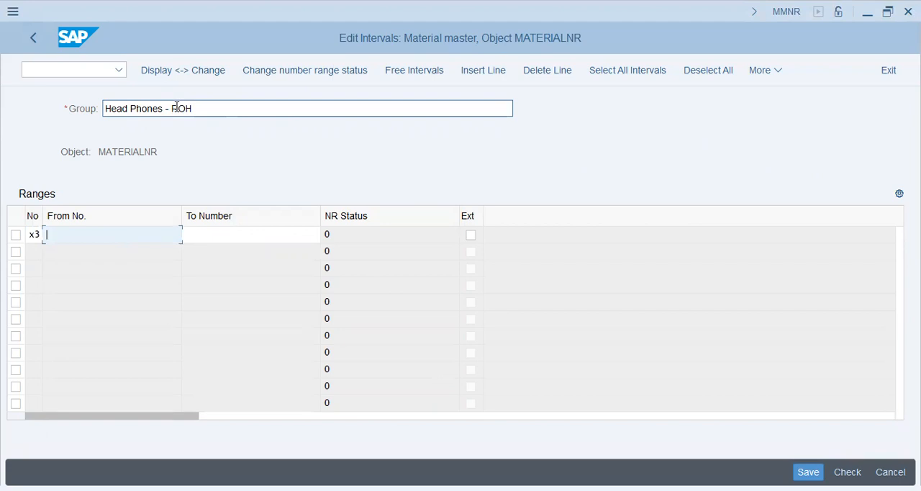
type("000000000000000000")
key("Left")
key("Left")
key("Left")
key("Left")
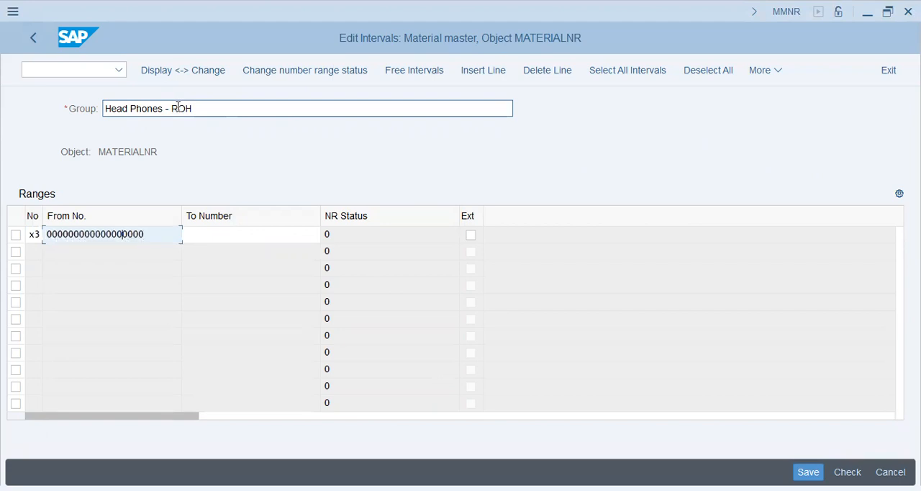
type("3")
key("Tab")
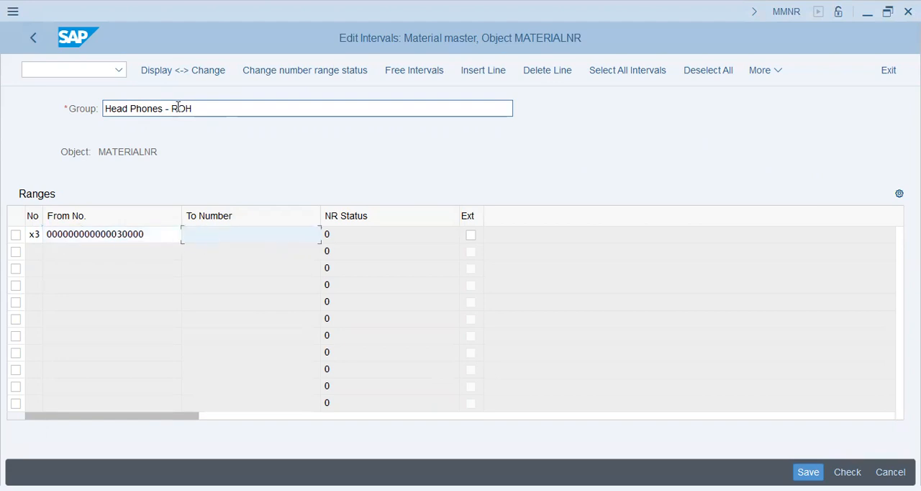
left_click_drag(158, 235, 2, 242)
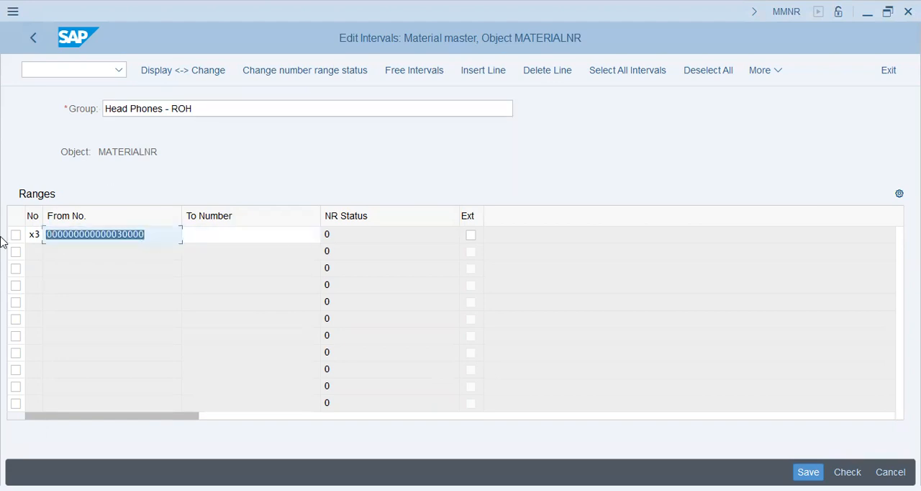
key("ctrl+c")
left_click(212, 240)
key("ctrl+v")
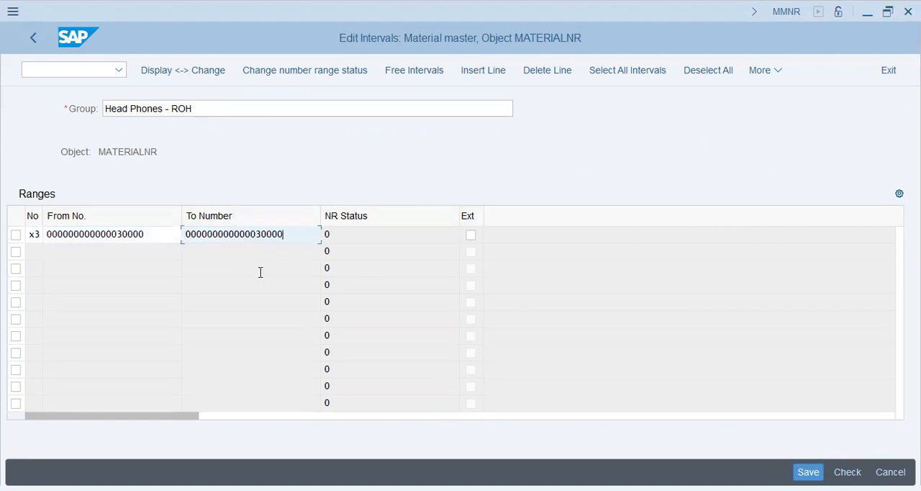
key("shift+Left")
key("shift+Left")
key("shift+Left")
key("shift+Left")
key("BackSpace")
type("9999")
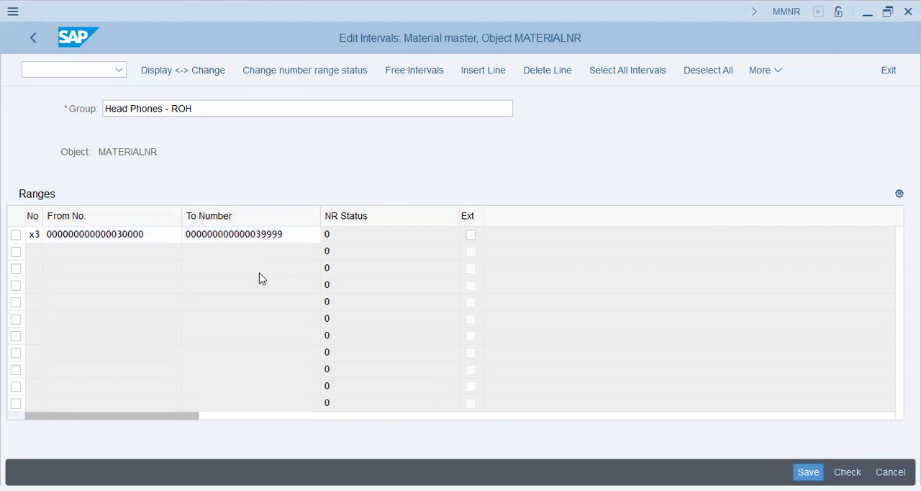
key("Return")
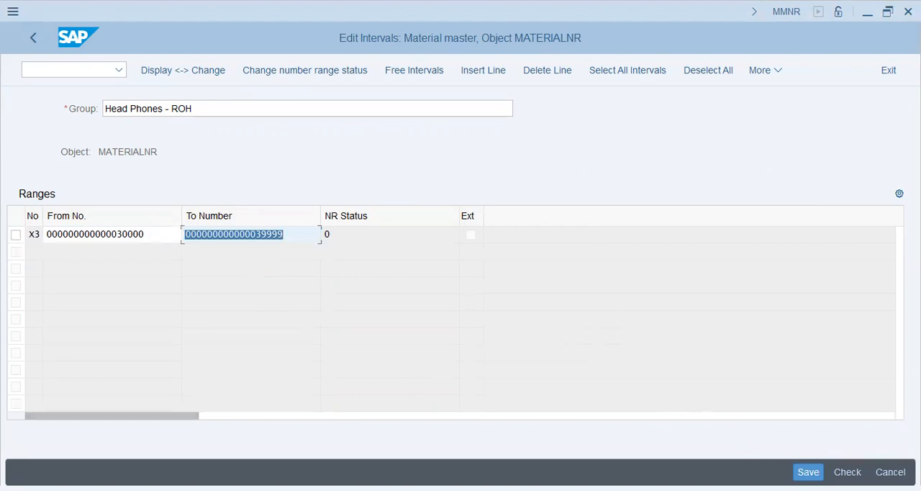
Save the new number range group, acknowledge the interval transport notice and return to the group list
key("ctrl+s")
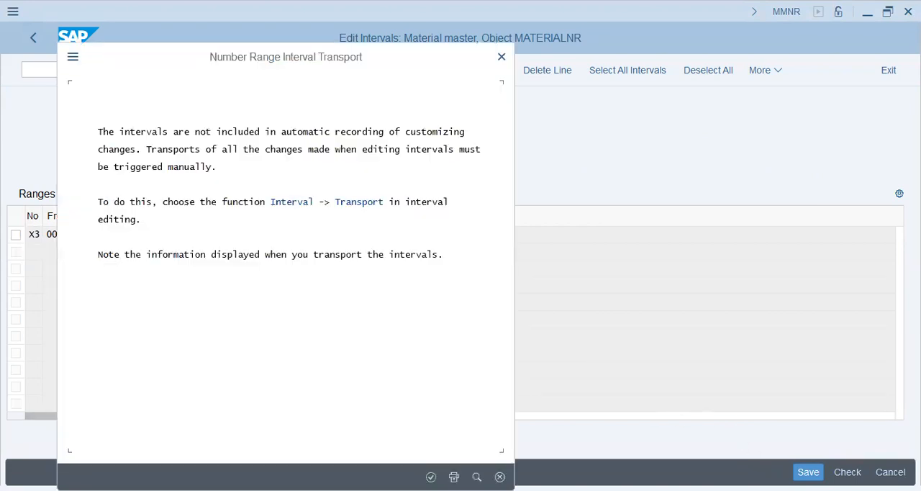
key("Return")
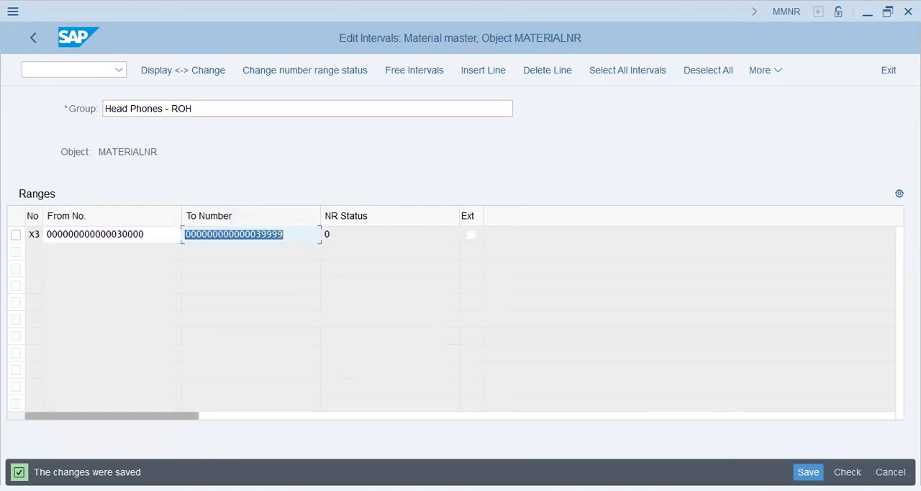
left_click(34, 38)
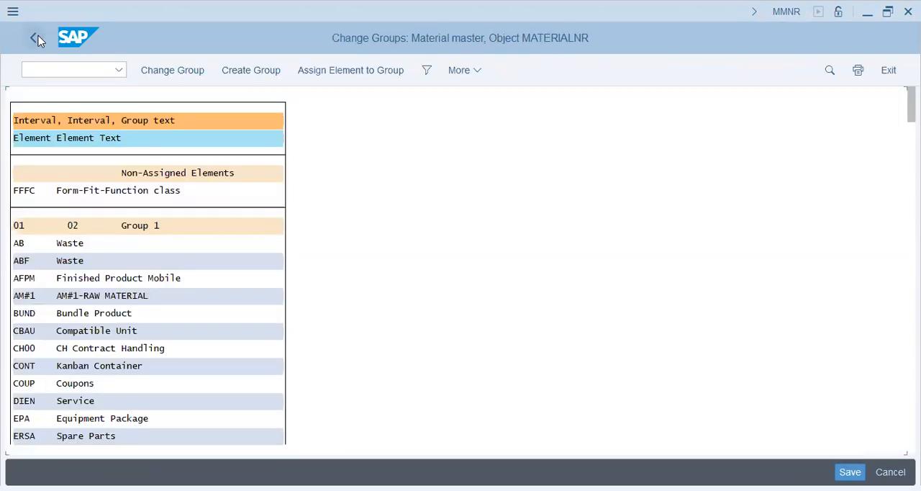
Assign the non-assigned element FFFC, Form-Fit-Function class, to the Head Phones - ROH group
left_click(121, 197)
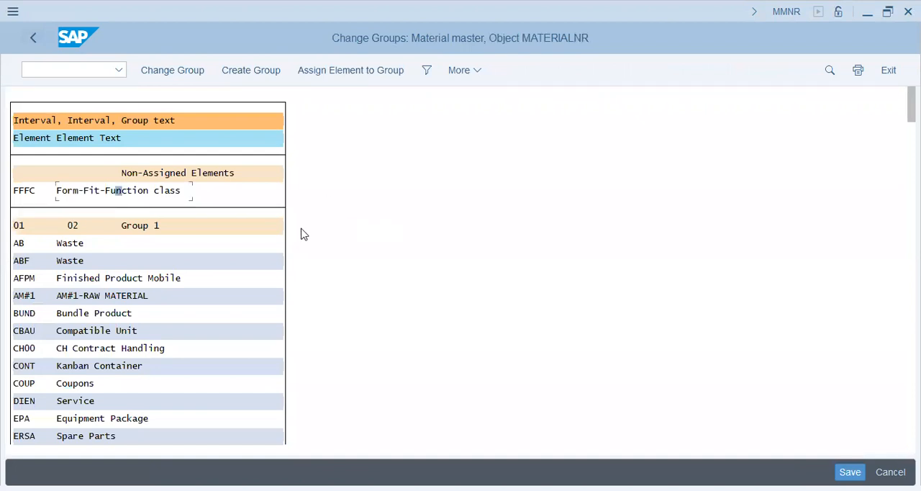
left_click(331, 74)
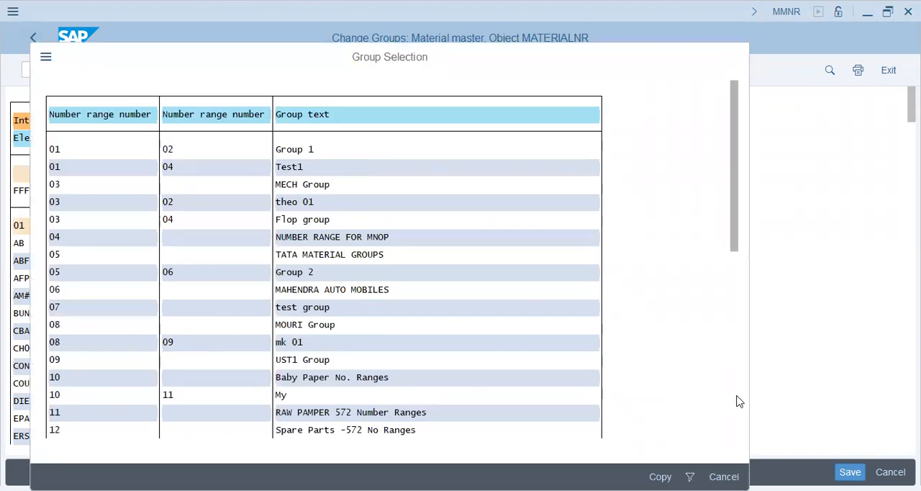
left_click(735, 397)
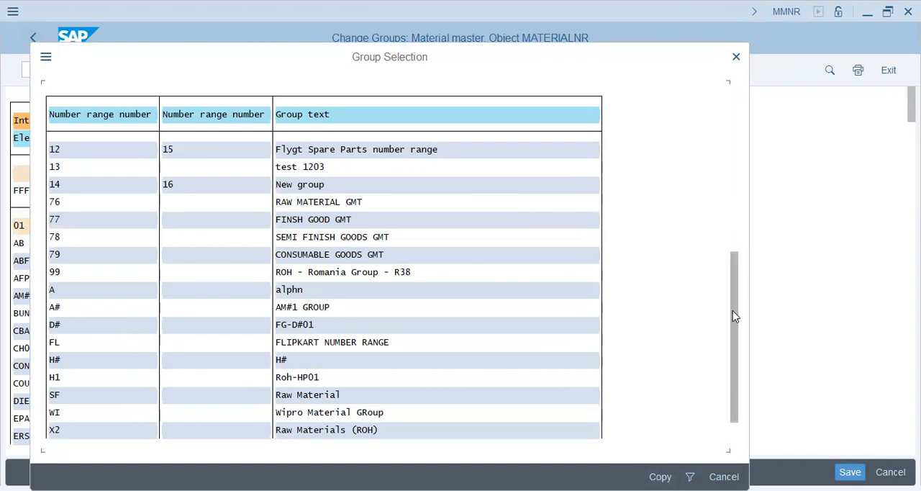
left_click_drag(735, 317, 732, 351)
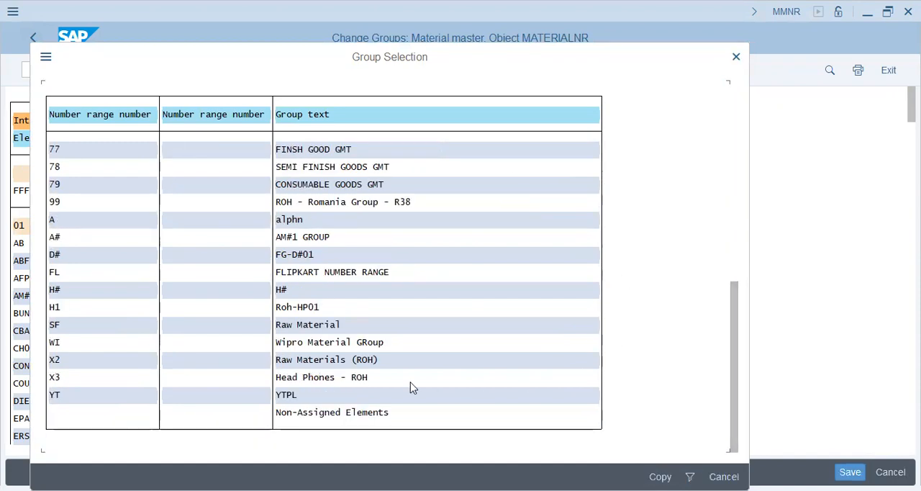
left_click(324, 379)
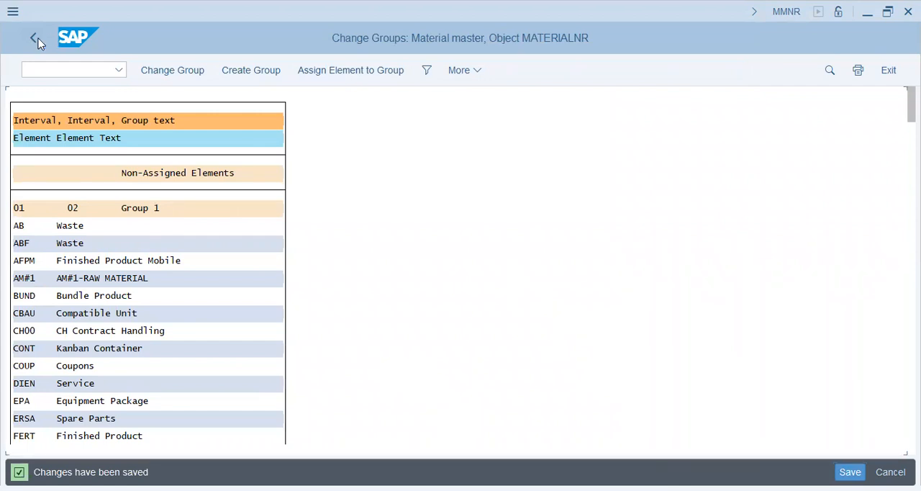
Reopen the material type number ranges from the IMG and check interval X3 in the interval change list
left_click(38, 41)
left_click(36, 41)
left_click(126, 227)
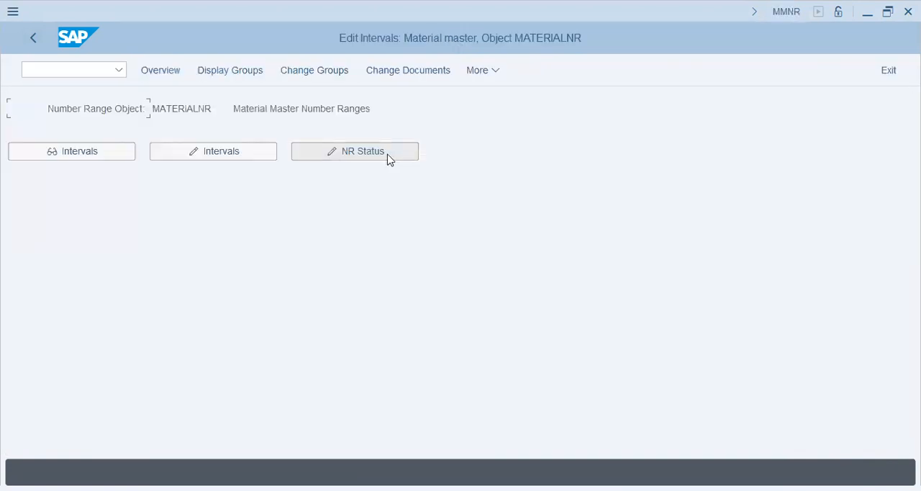
left_click(233, 158)
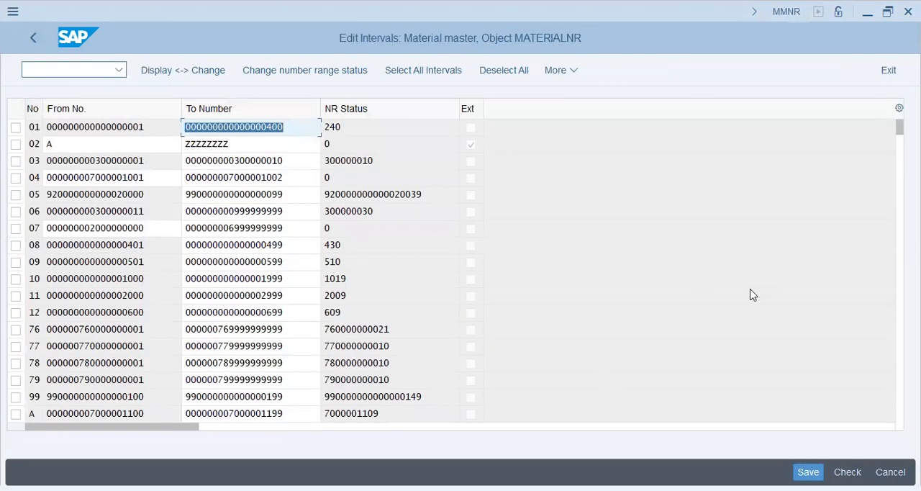
left_click(898, 352)
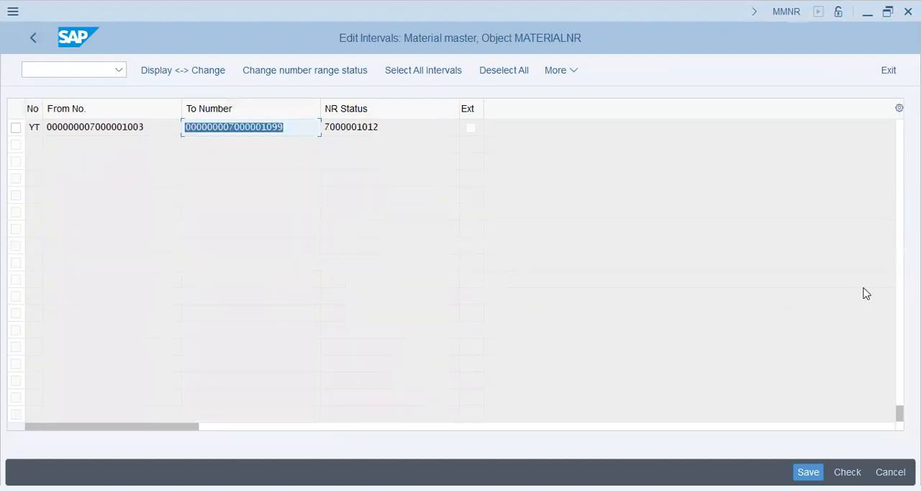
left_click(899, 397)
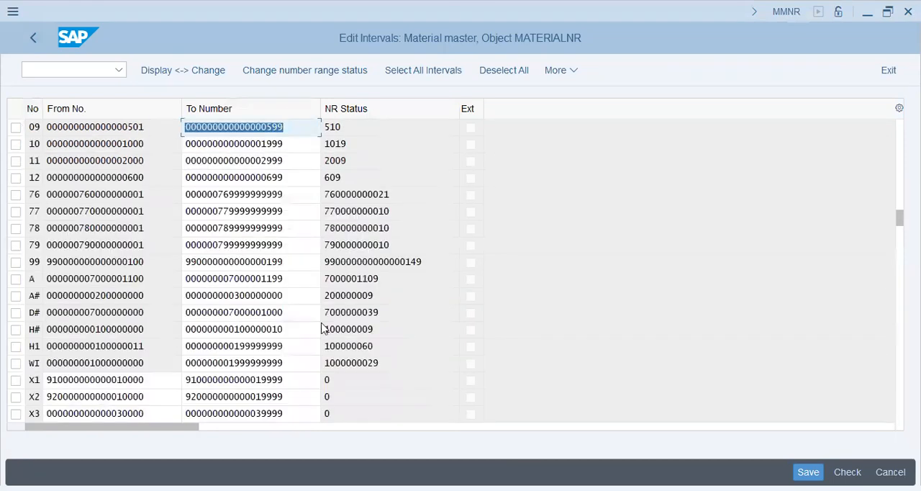
left_click(292, 412)
left_click(32, 40)
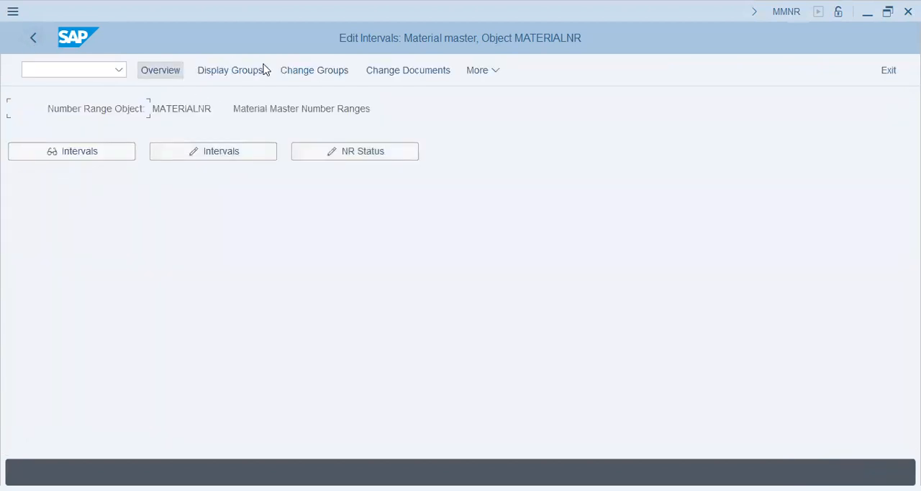
Display the number range groups and find "ff" to check the group assignment of Form-Fit-Function class
left_click(260, 70)
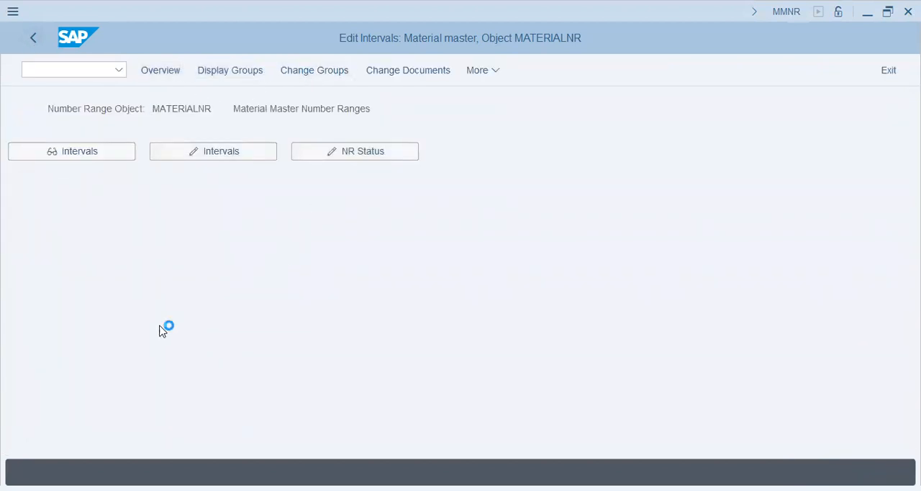
left_click(199, 351)
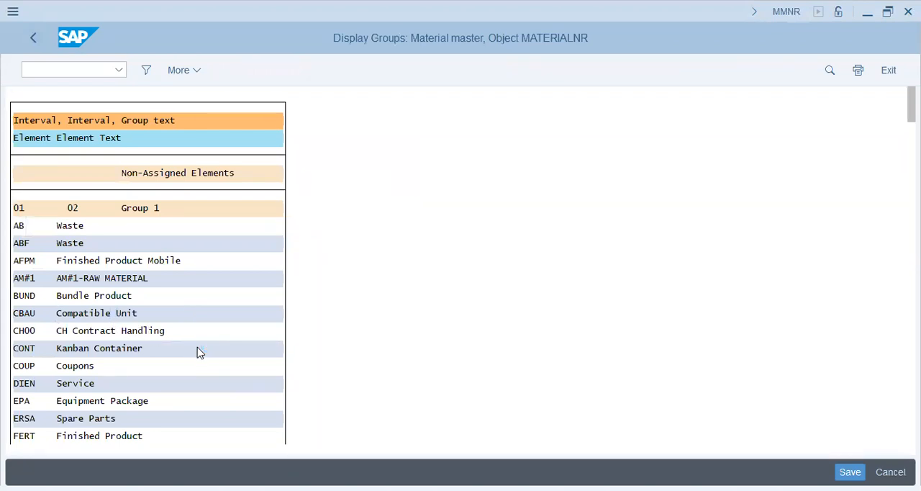
left_click(449, 399)
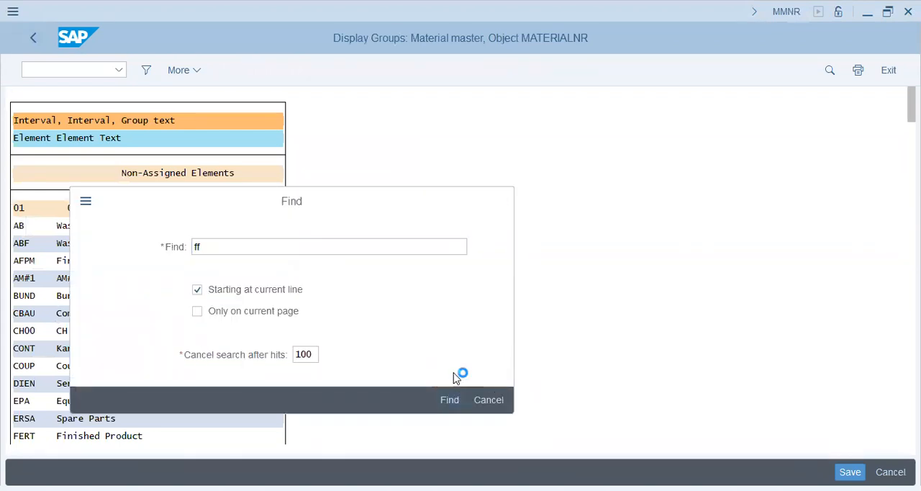
double_click(246, 95)
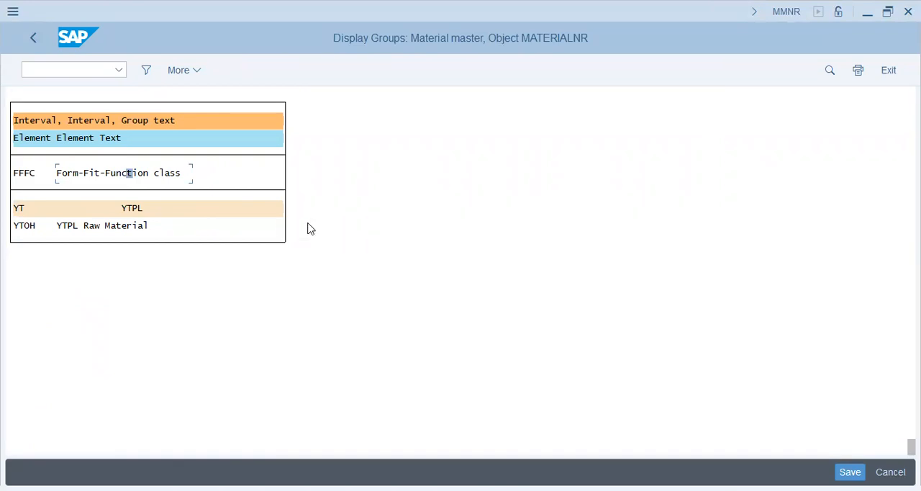
Check the FFFC assignment under number range group X3 Head Phones - ROH and return to SAP Easy Access
scroll(324, 232, "up", 1)
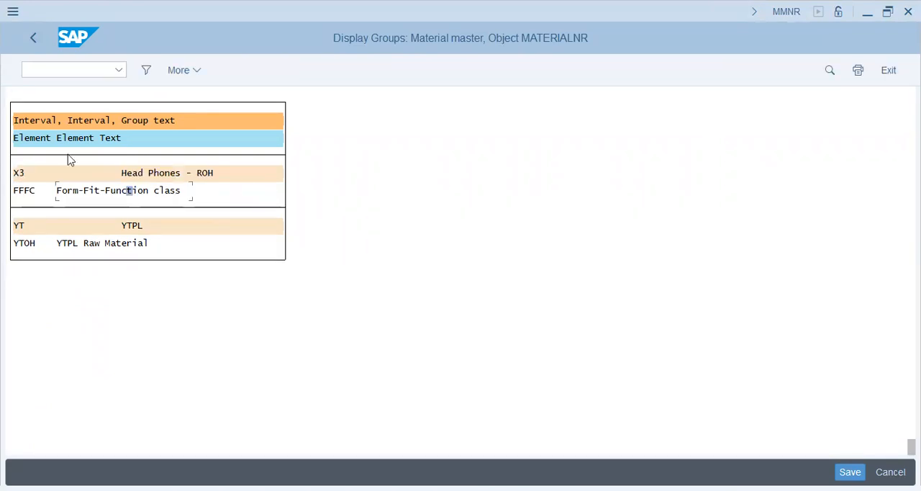
left_click(140, 174)
left_click(183, 192)
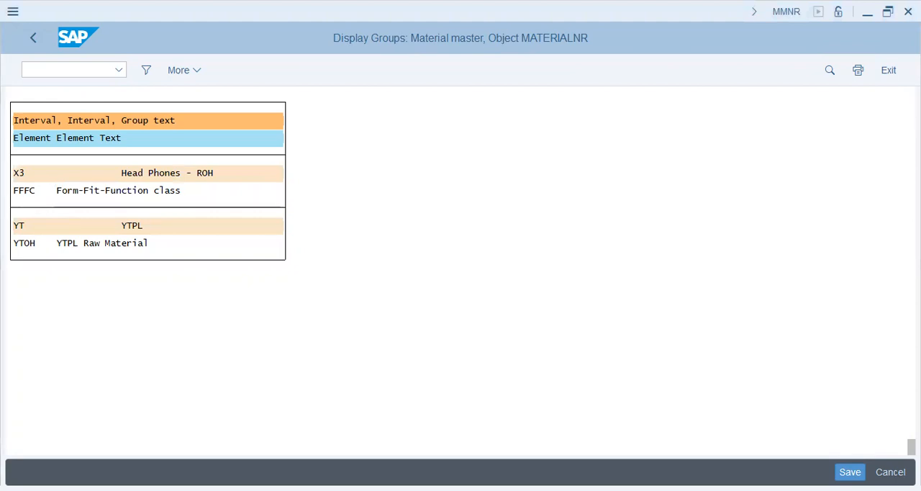
left_click(34, 37)
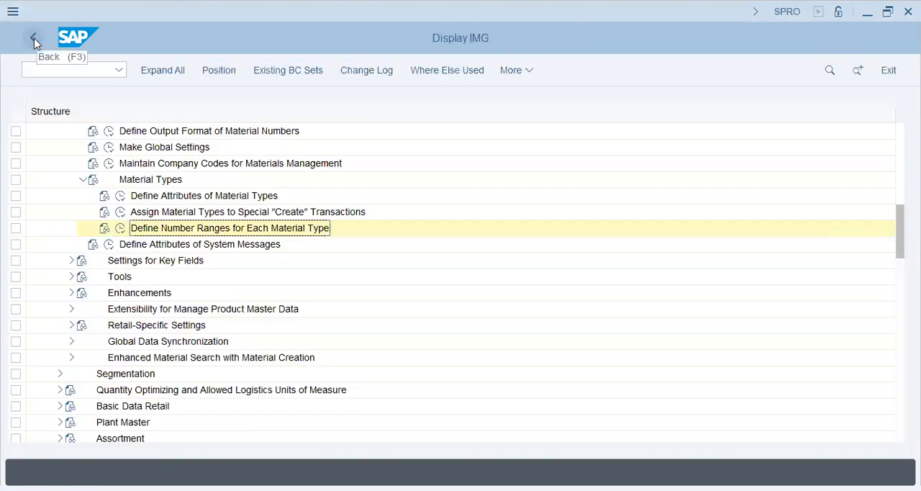
left_click(34, 37)
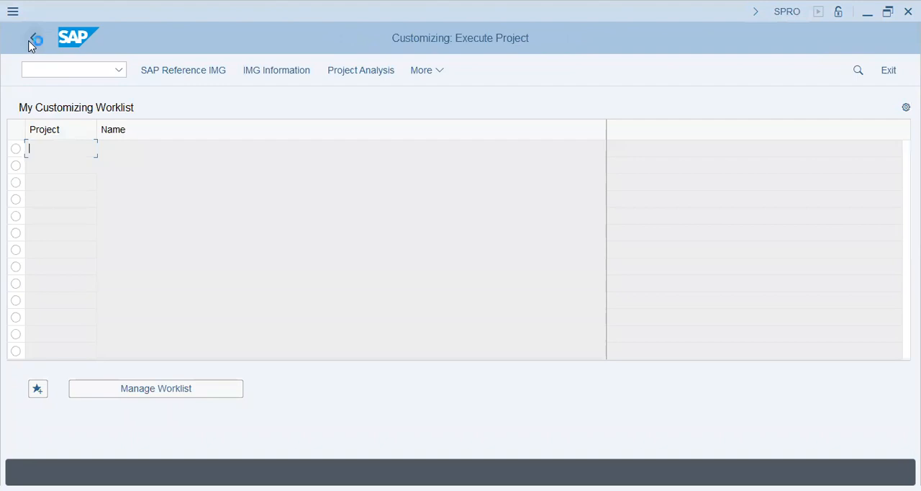
left_click(32, 40)
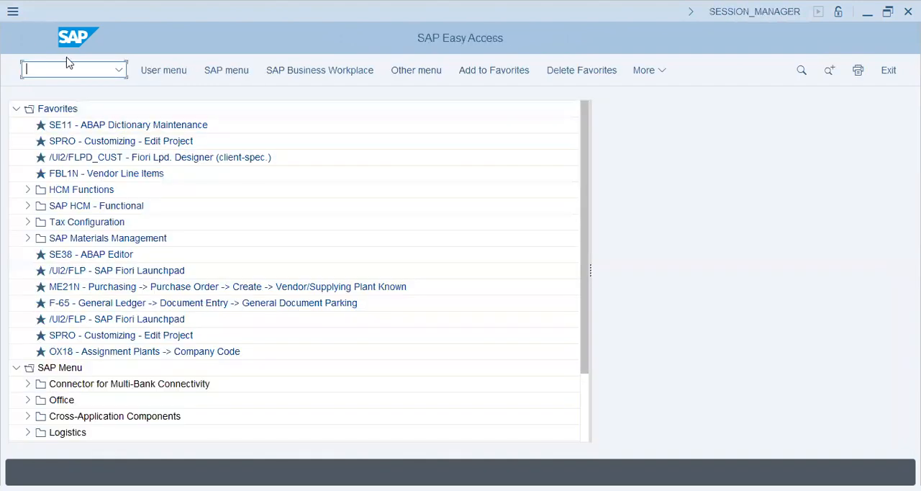
Start MMR1 - Raw Material creation, found under Logistics, Materials Management, Material Master, Material, Create (Special)
left_click(15, 109)
left_click(27, 190)
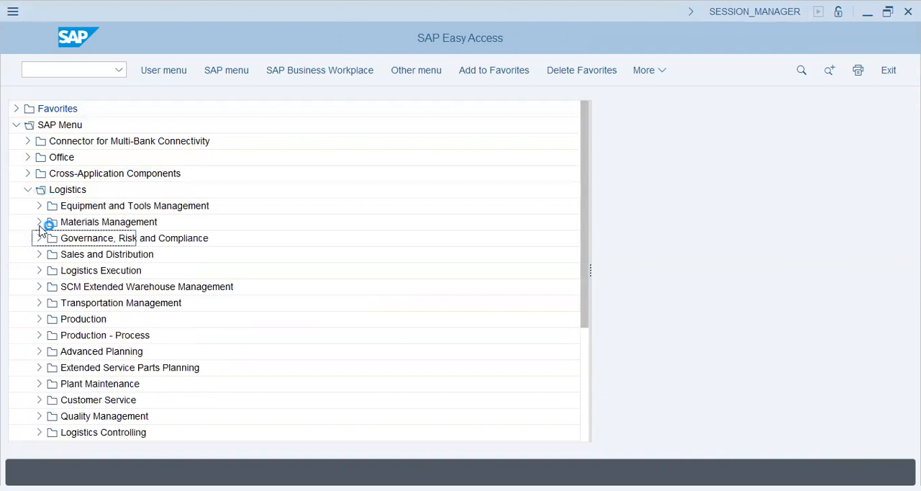
left_click(39, 222)
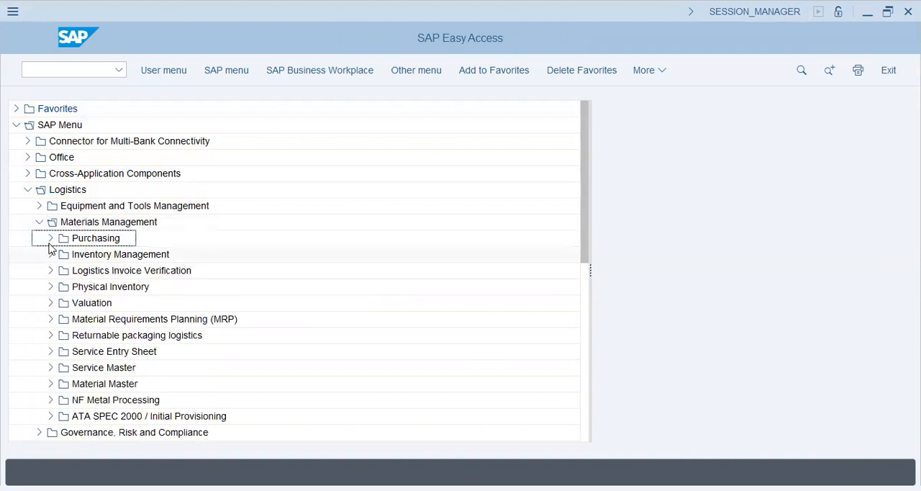
left_click(51, 384)
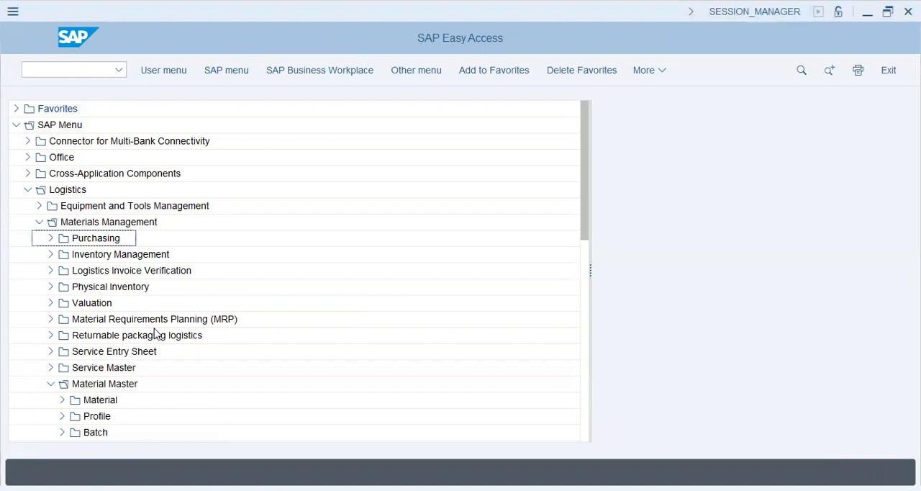
scroll(58, 360, "down", 3)
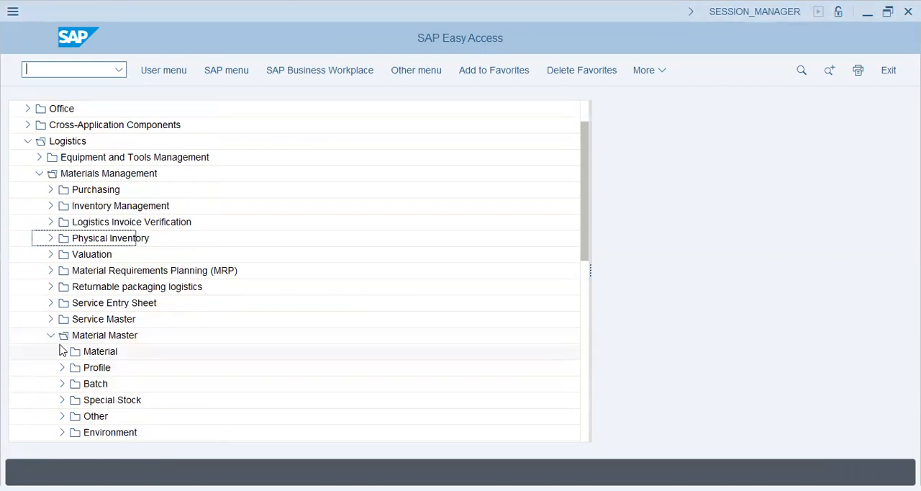
left_click(62, 352)
left_click(73, 303)
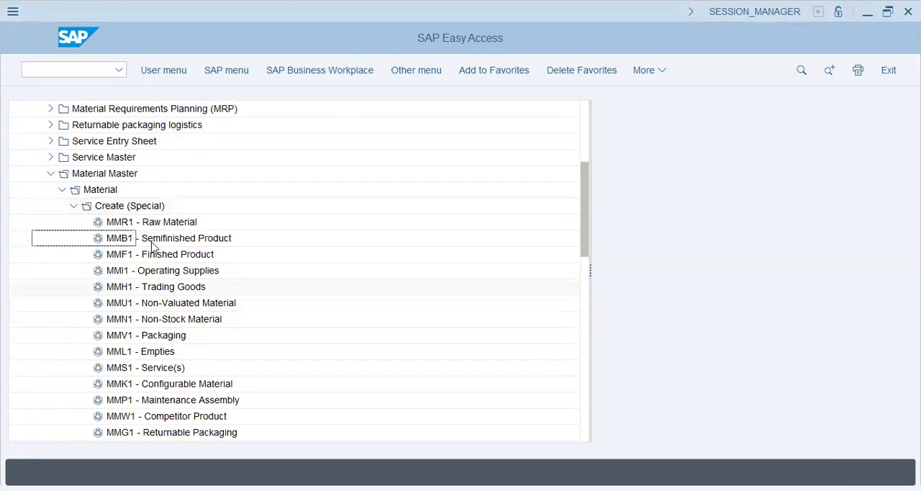
left_click(177, 223)
double_click(177, 223)
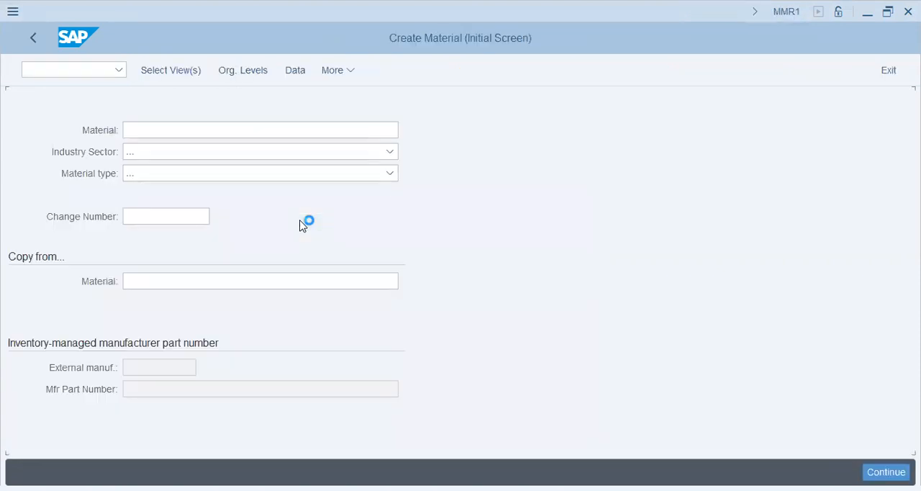
Set the new material's type to Raw materials (ROH) and its industry sector to Mobile
left_click(190, 151)
left_click(182, 173)
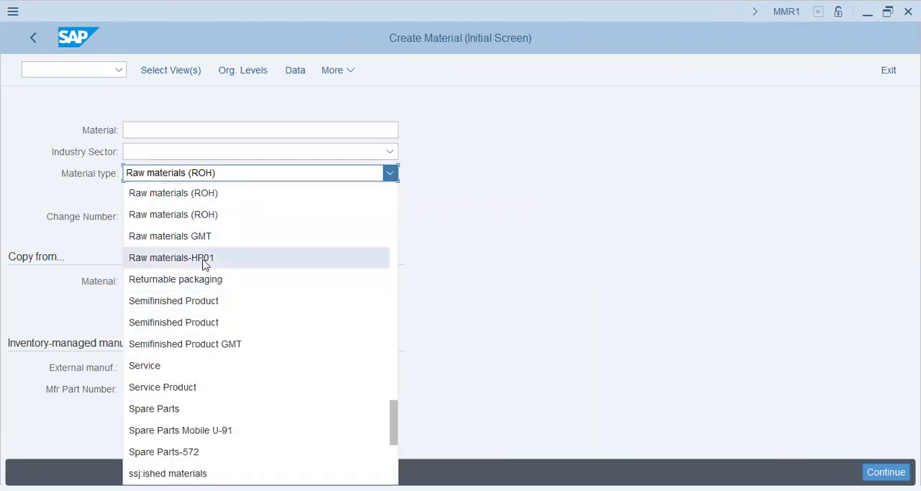
left_click(207, 211)
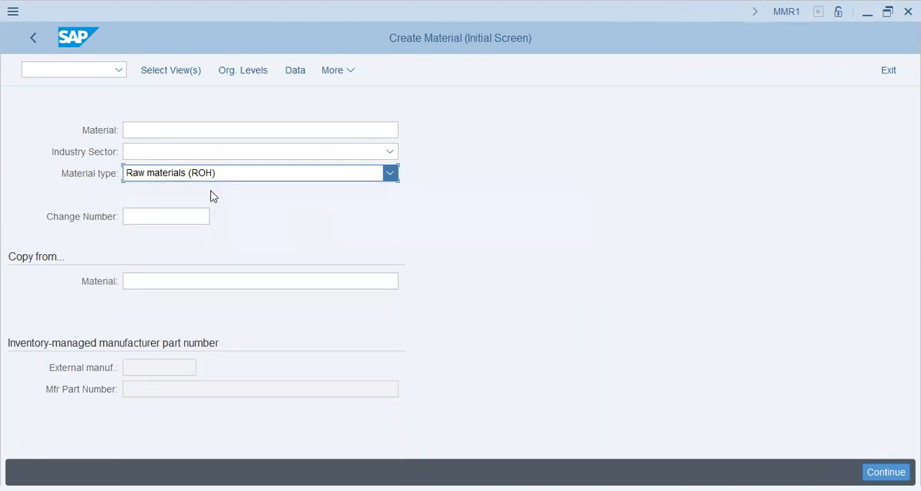
left_click(209, 152)
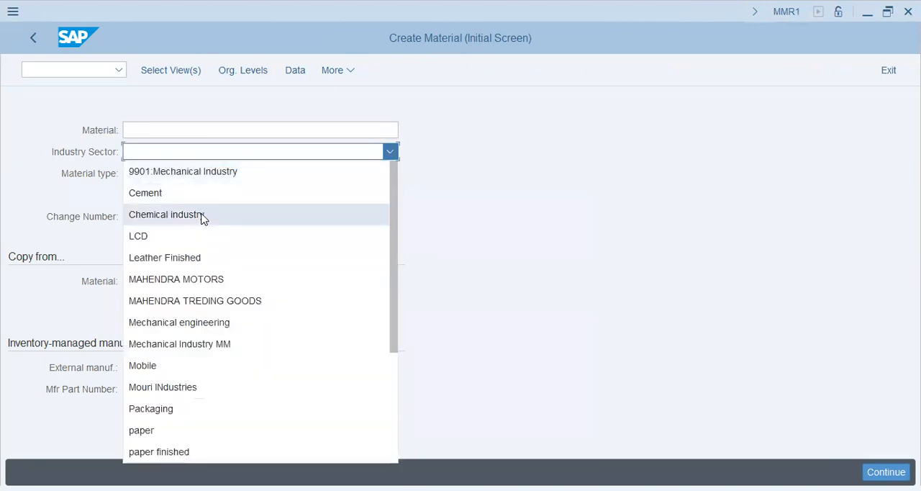
scroll(206, 263, "down", 3)
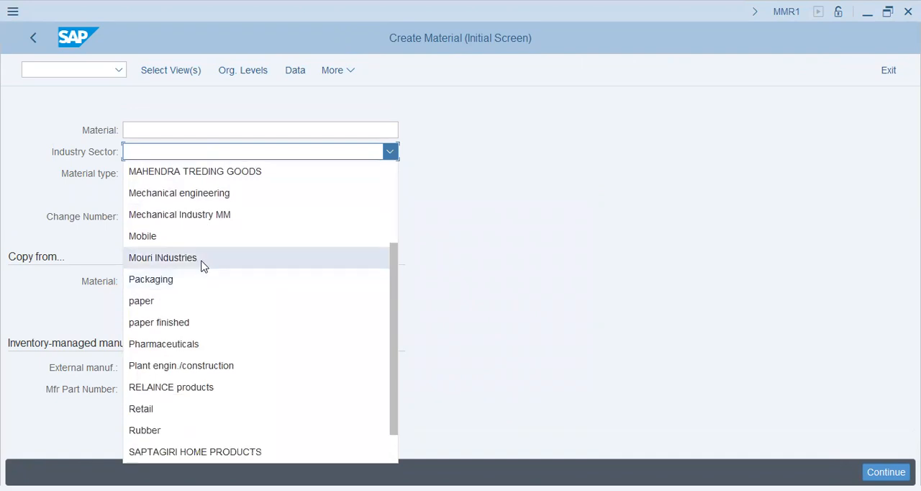
left_click(202, 243)
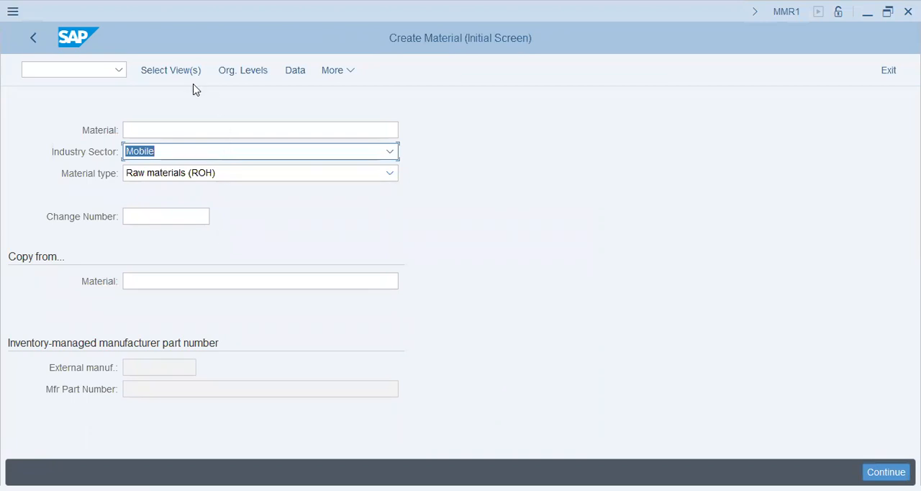
Select the views Basic Data 1, Basic Data 2, Purchasing, Warehouse Management 1 and Accounting 1 for the material and confirm the selection
left_click(176, 72)
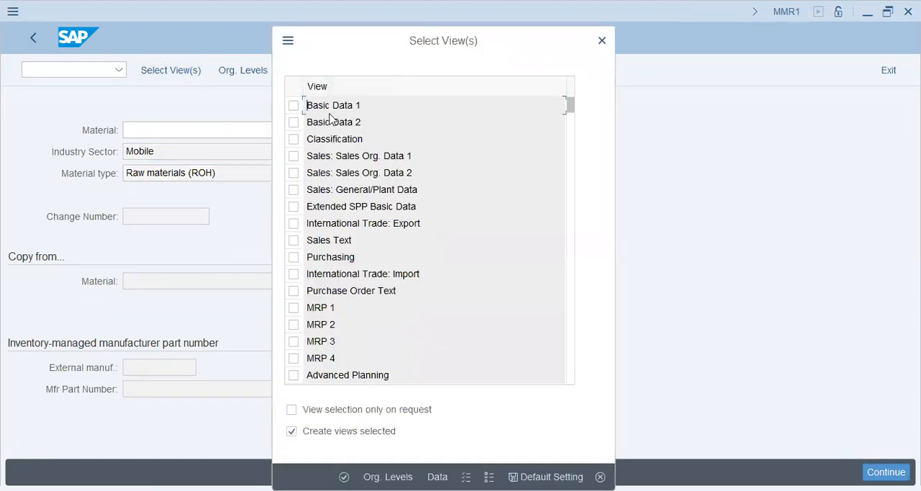
left_click(294, 106)
left_click(293, 124)
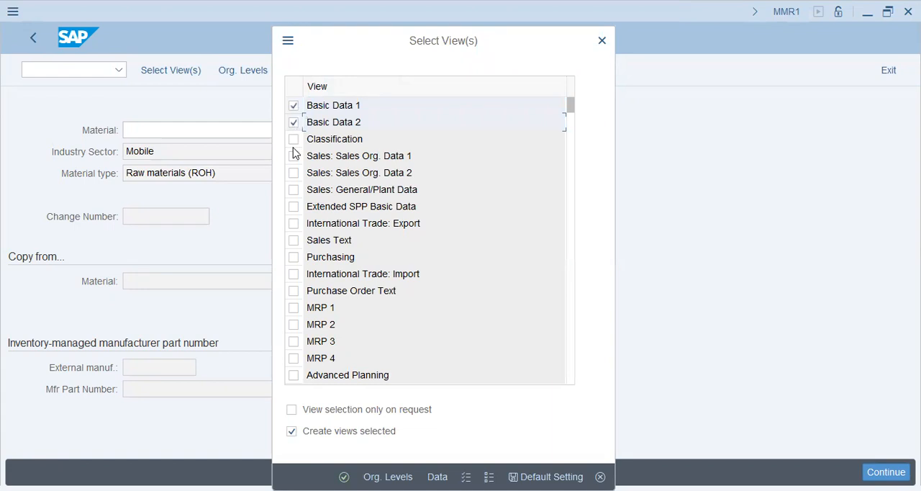
left_click(294, 141)
left_click(294, 156)
left_click(293, 257)
scroll(299, 314, "down", 1)
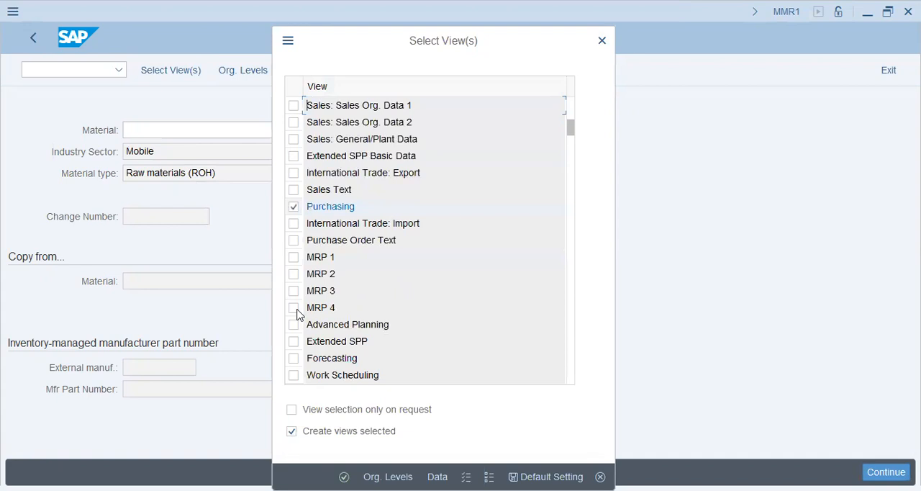
scroll(299, 314, "down", 1)
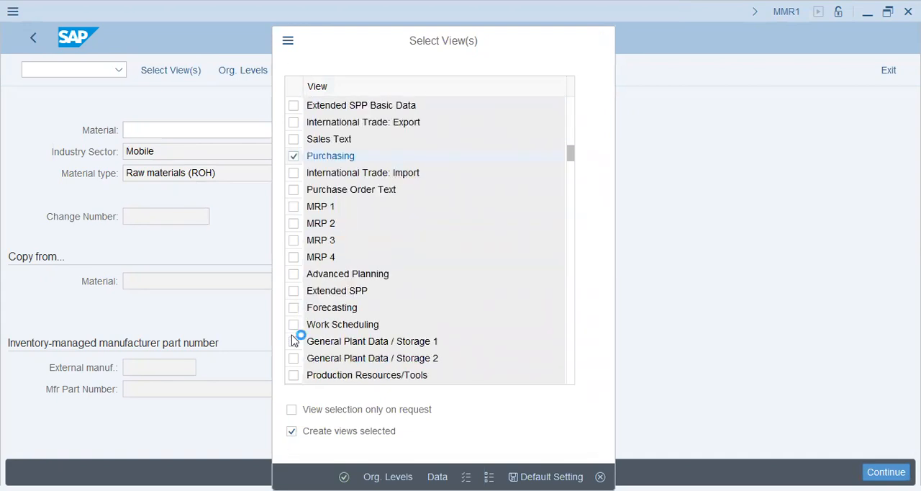
scroll(294, 340, "down", 1)
scroll(294, 341, "down", 1)
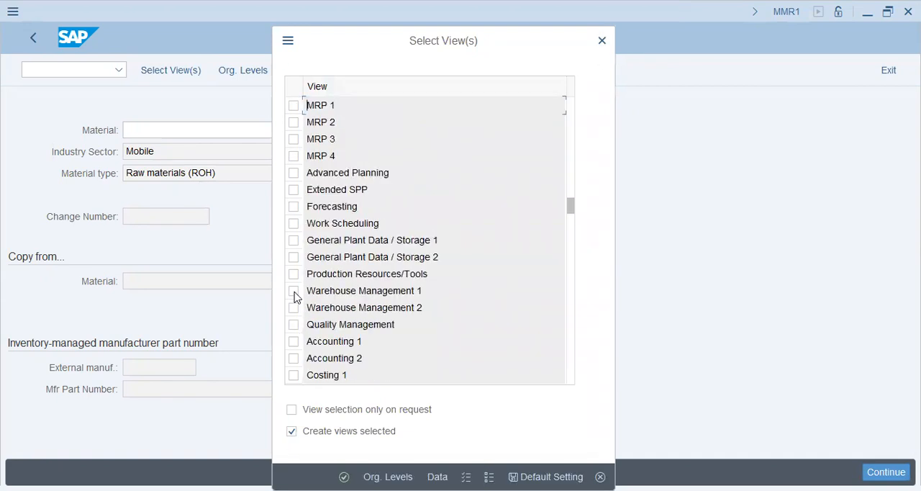
left_click(295, 291)
left_click(295, 341)
left_click(344, 477)
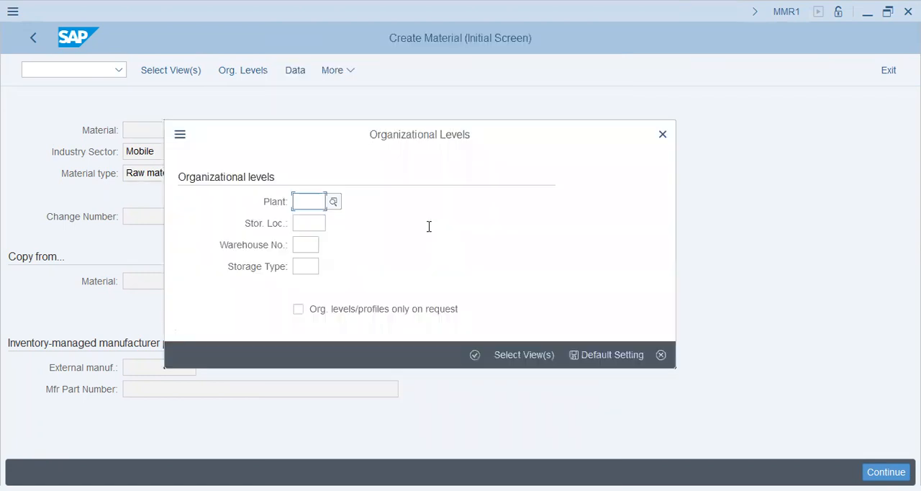
Set the organizational levels to plant C45 and storage location KHI
type("c45")
key("Tab")
left_click(334, 224)
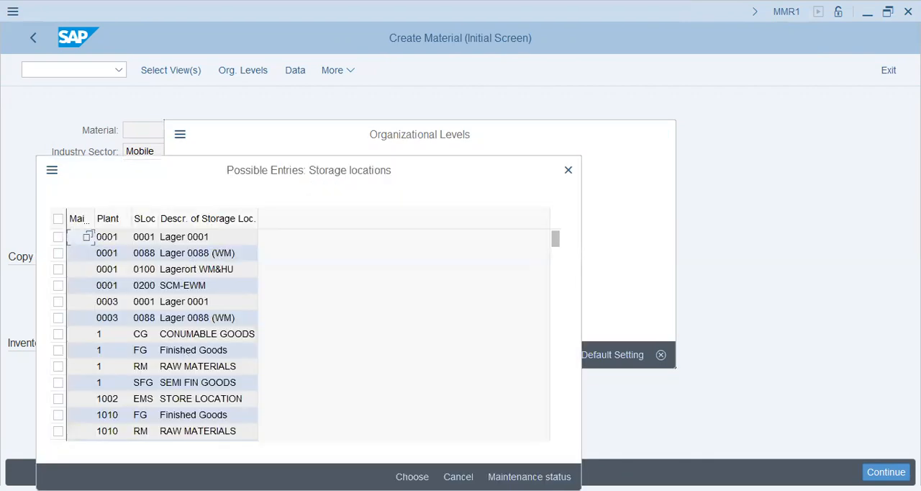
scroll(176, 316, "down", 15)
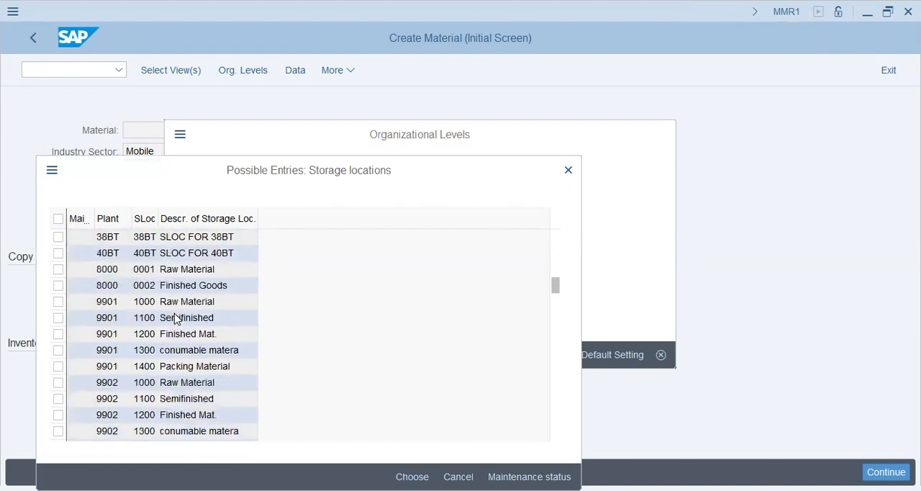
scroll(176, 319, "down", 7)
scroll(177, 319, "up", 4)
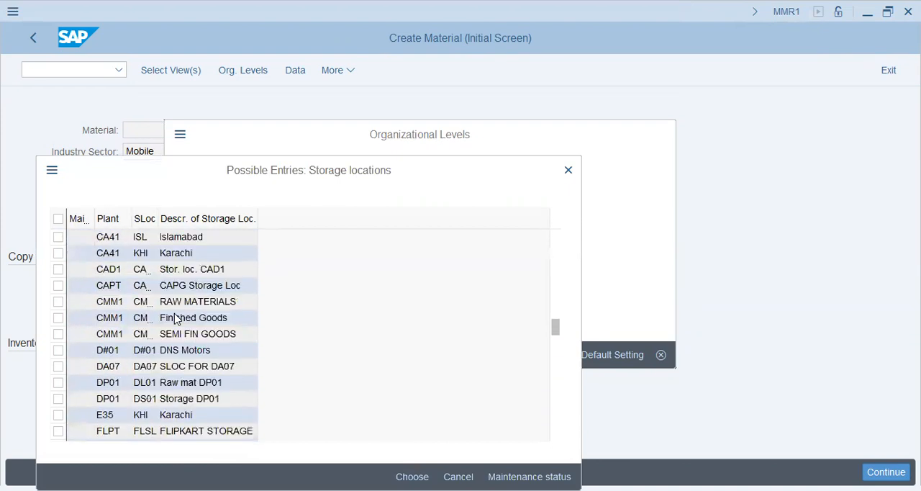
double_click(173, 306)
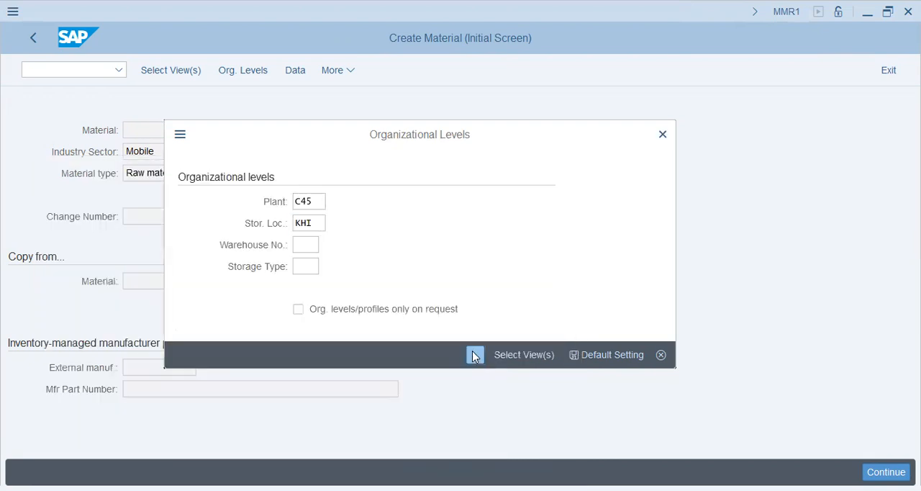
Open the detailed help for the company code C45 error and execute the linked activity Maintain Company Codes for Materials Management
left_click_drag(261, 368, 185, 381)
left_click(181, 388)
left_click(494, 476)
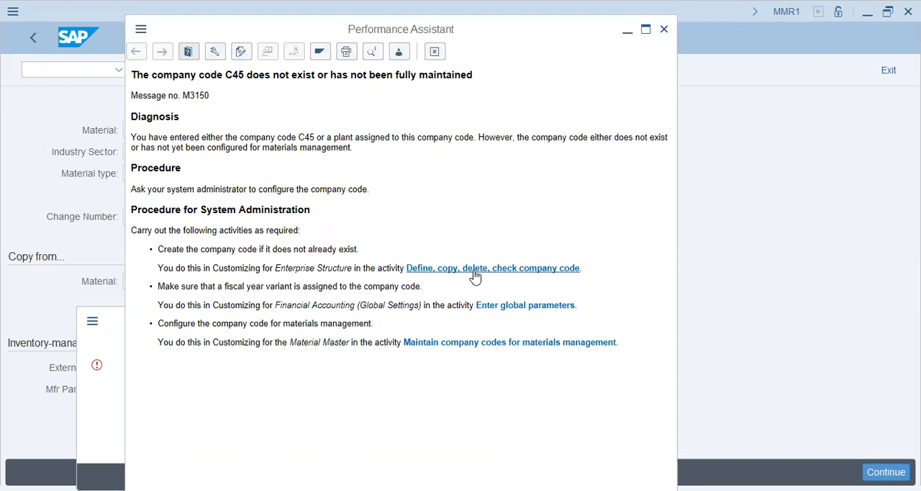
left_click(465, 343)
left_click(85, 245)
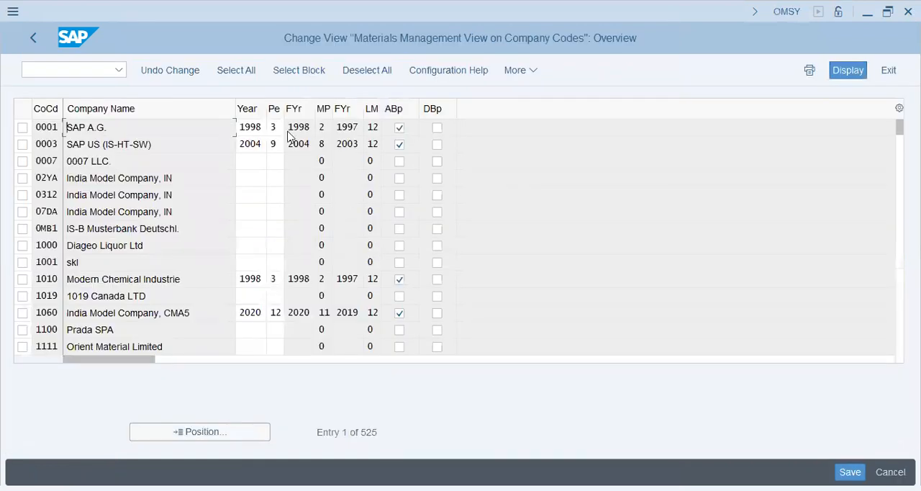
Position the company code overview on entry C45
left_click(231, 437)
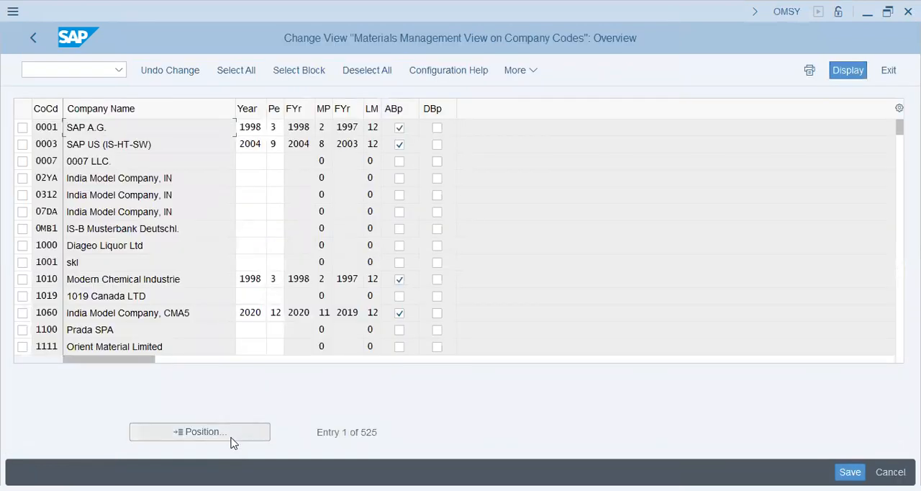
type("c")
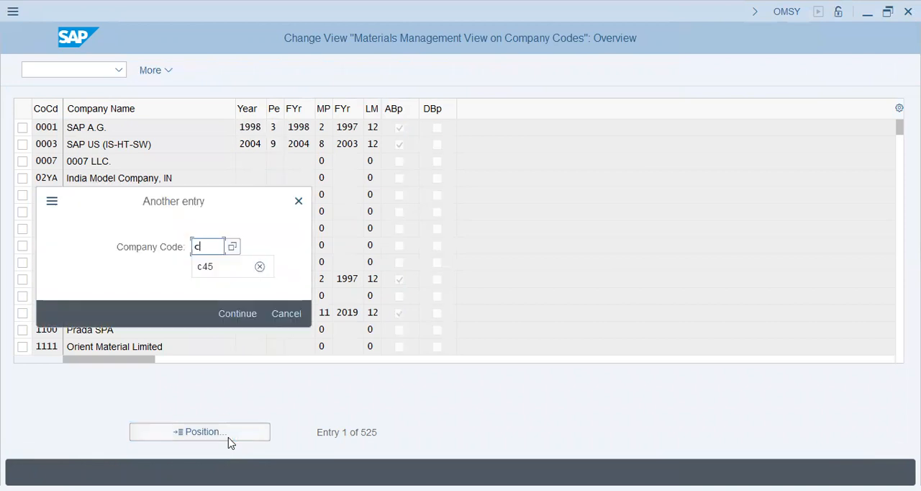
type("45")
key("Return")
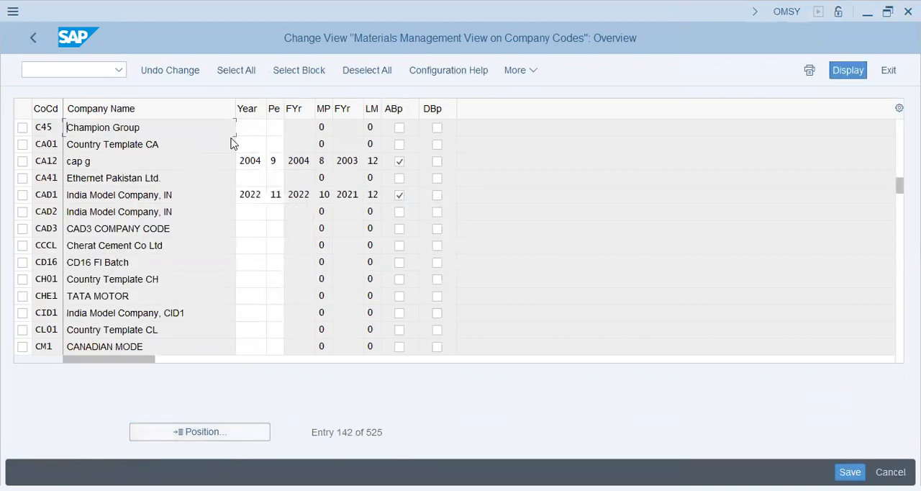
Enter fiscal year 2023 and period 1 for company code C45, Champion Group
left_click(253, 132)
type("2023")
key("Tab")
type("1")
key("Return")
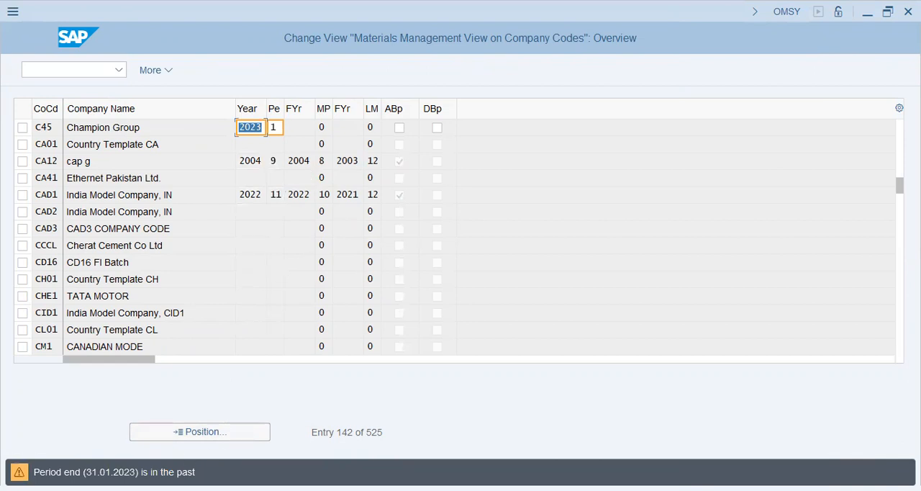
Change the period of company code C45, trying 4 and settling on 5
left_click(275, 127)
type("4")
key("Return")
key("Tab")
type("5")
key("Return")
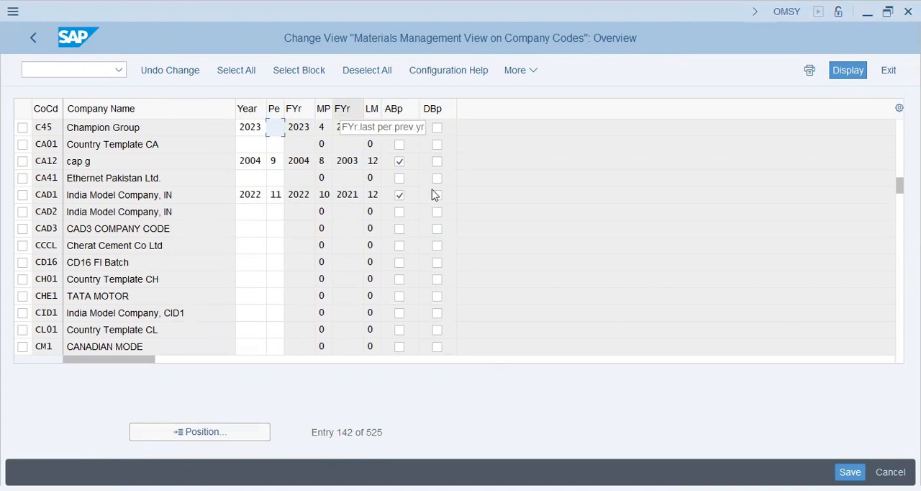
Save the period settings of company code C45 and enable its ABp option
left_click(851, 472)
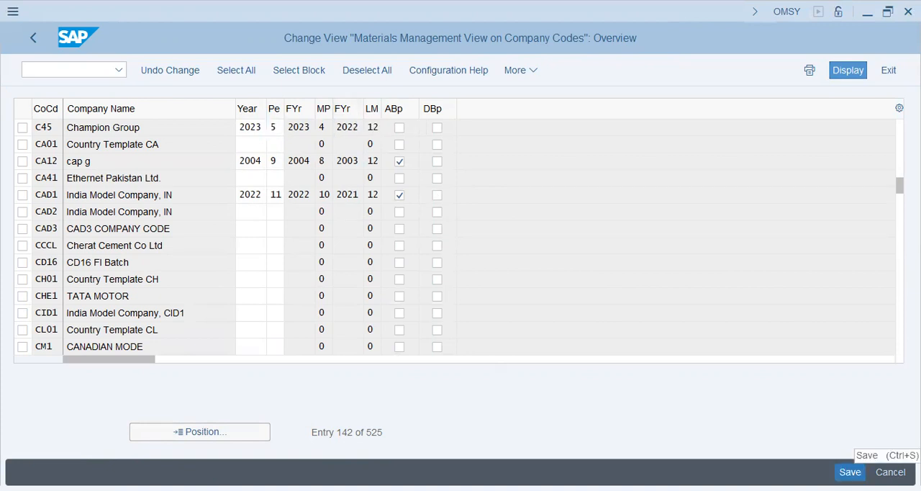
left_click(306, 313)
left_click(399, 127)
left_click(423, 163)
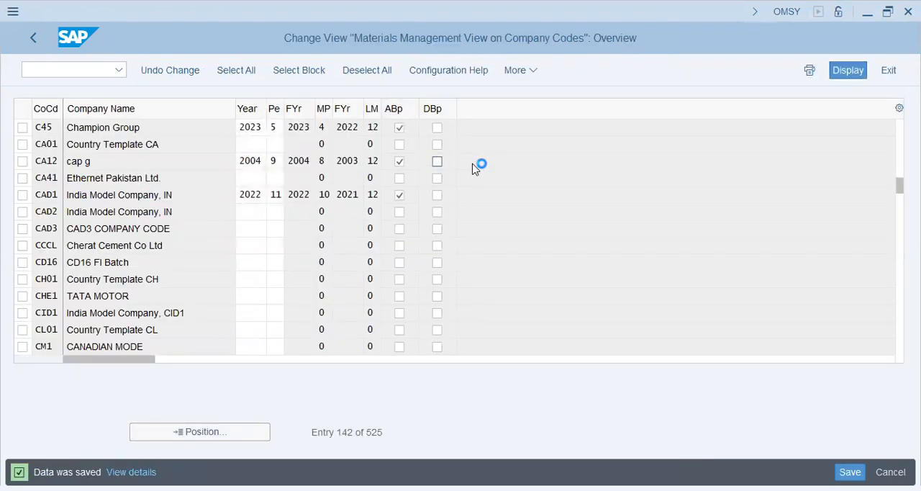
Read the field help for company code C45's ABp and DBp backposting indicators and leave the company code period settings
key("F1")
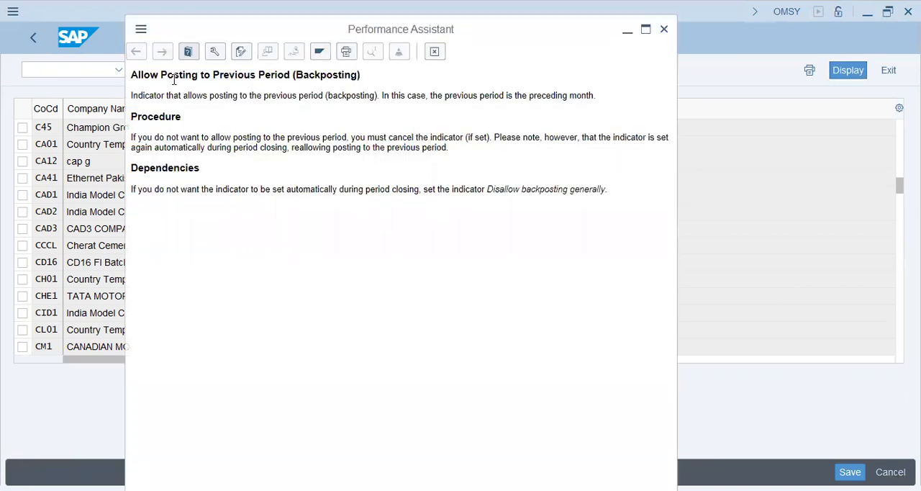
left_click(433, 51)
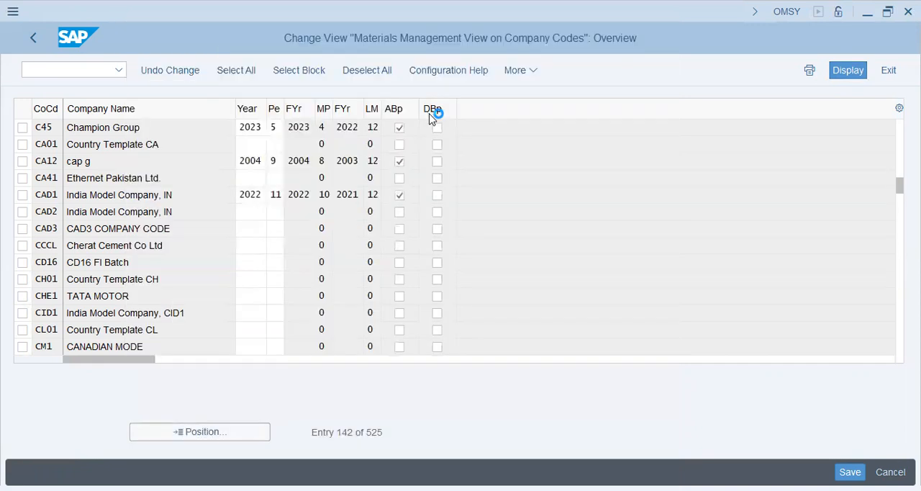
left_click(437, 128)
key("F1")
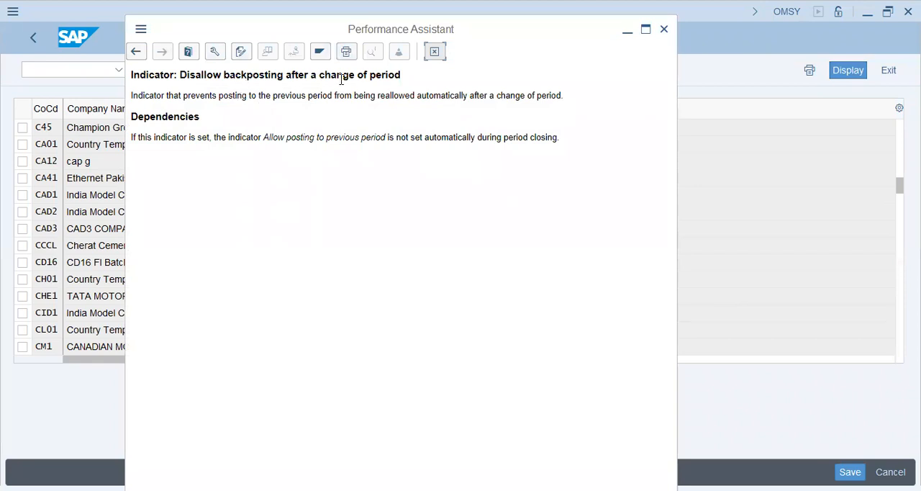
left_click(437, 52)
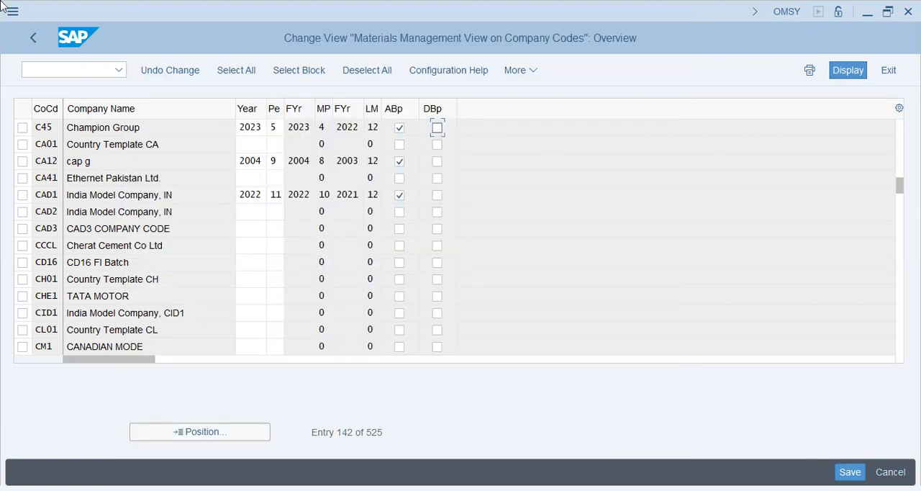
left_click(27, 40)
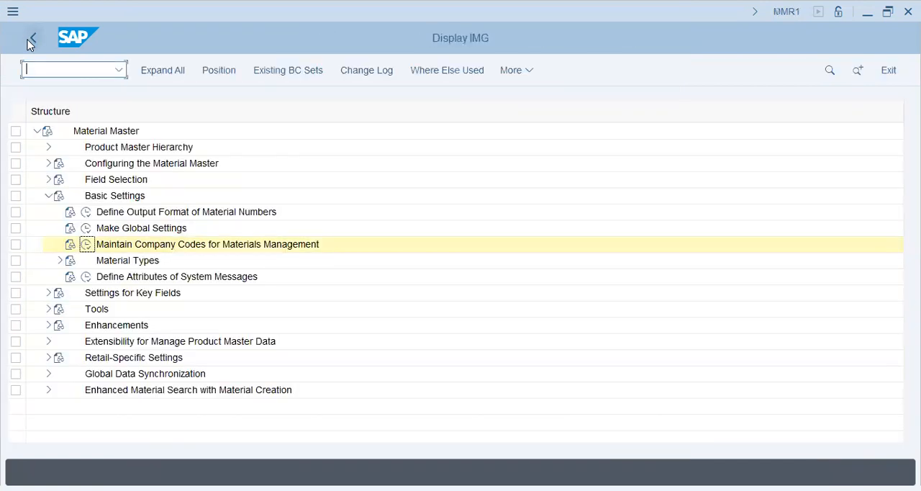
left_click(29, 42)
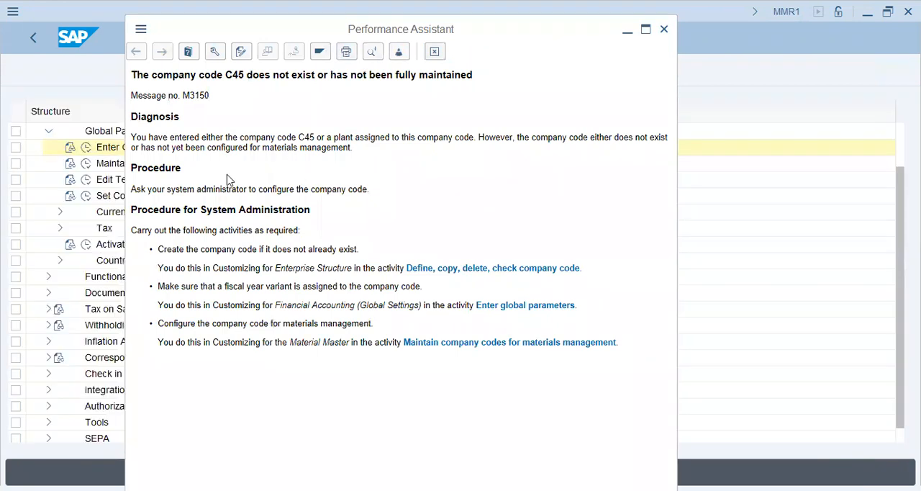
Open the global parameters of company code C45, Champion Group, for editing
left_click(86, 147)
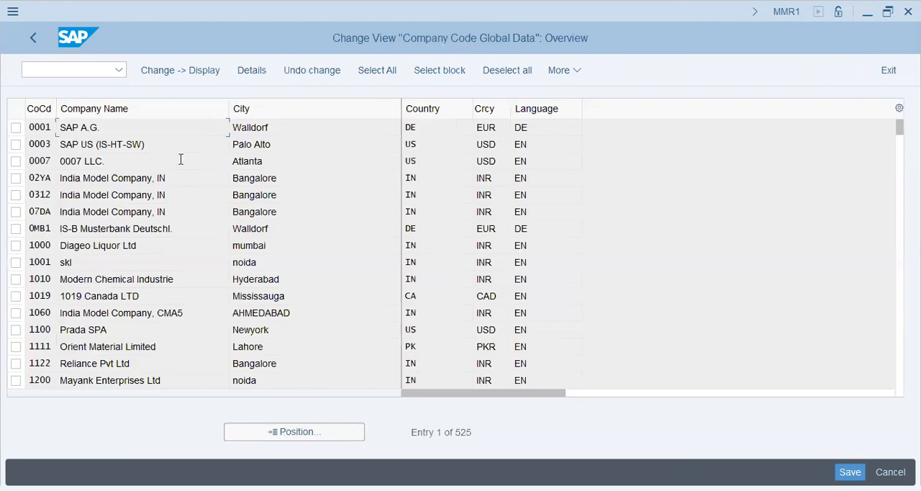
left_click(289, 431)
type("c45")
key("Return")
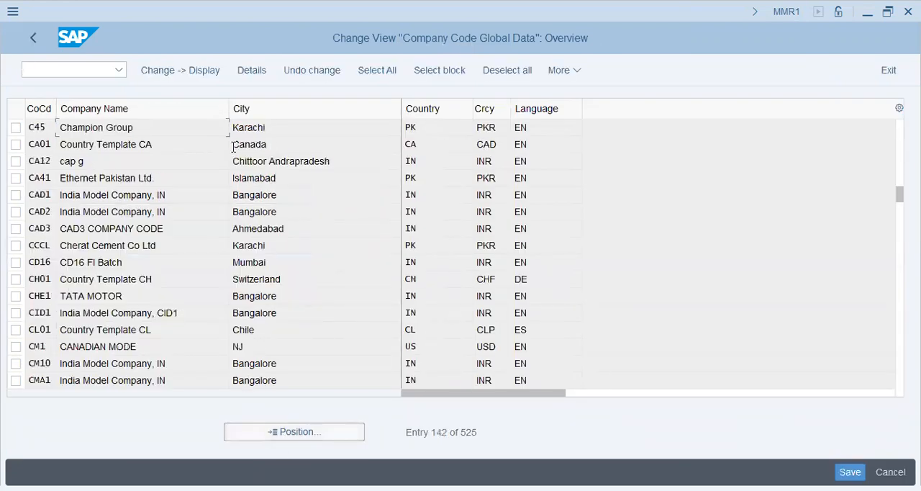
double_click(293, 128)
key("Tab")
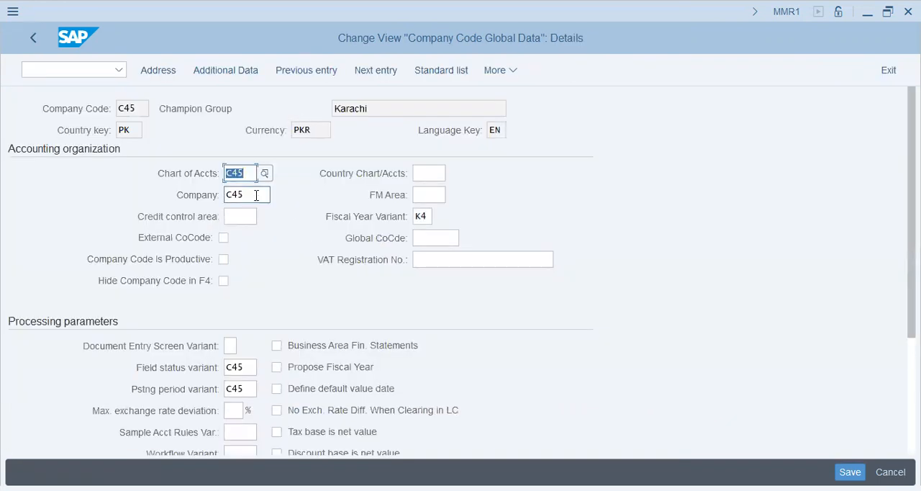
Enable Propose Fiscal Year and Define default value date in company code C45's processing parameters
left_click(255, 219)
left_click(441, 171)
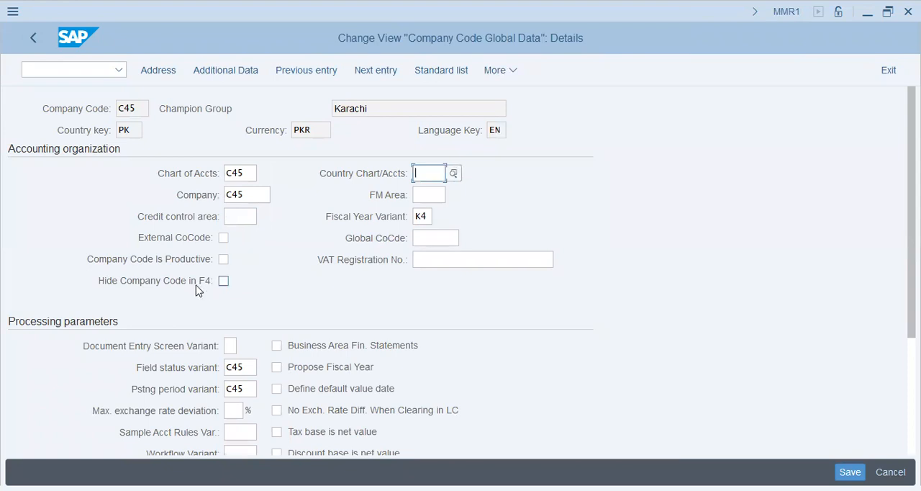
scroll(136, 331, "down", 1)
left_click(187, 344)
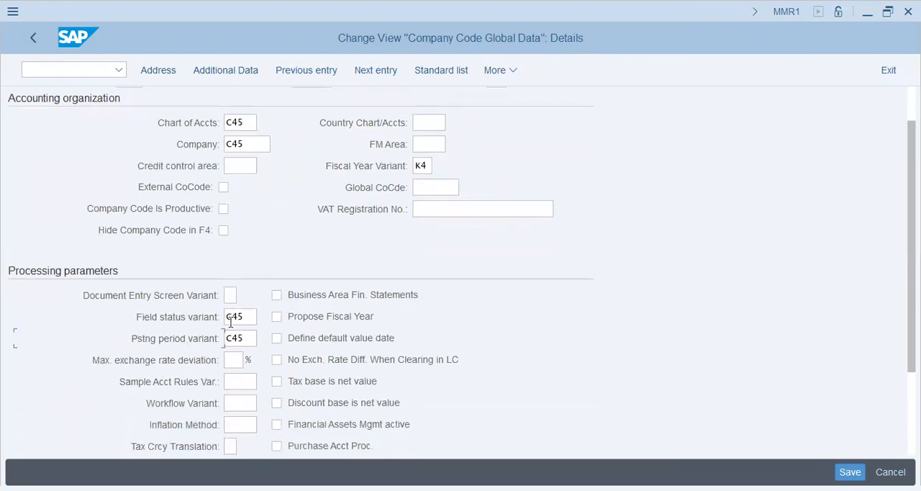
scroll(231, 323, "down", 1)
scroll(231, 323, "down", 1)
left_click(314, 224)
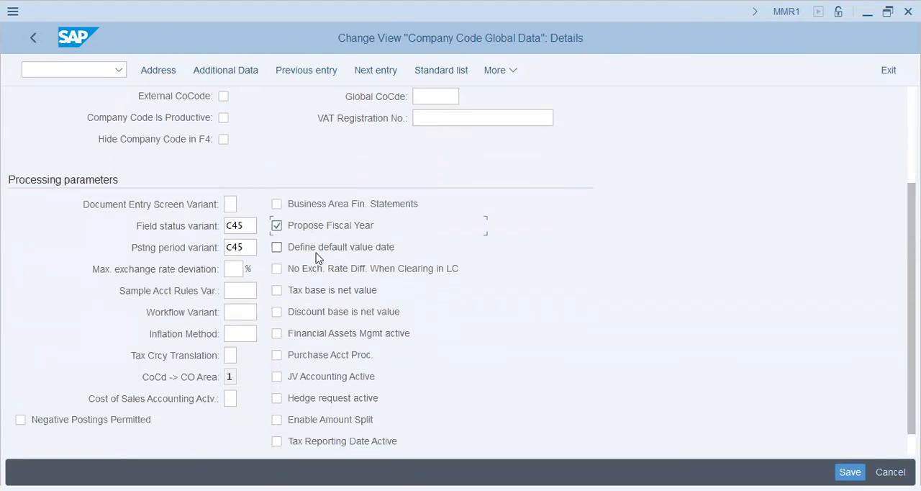
left_click(317, 250)
scroll(315, 271, "down", 1)
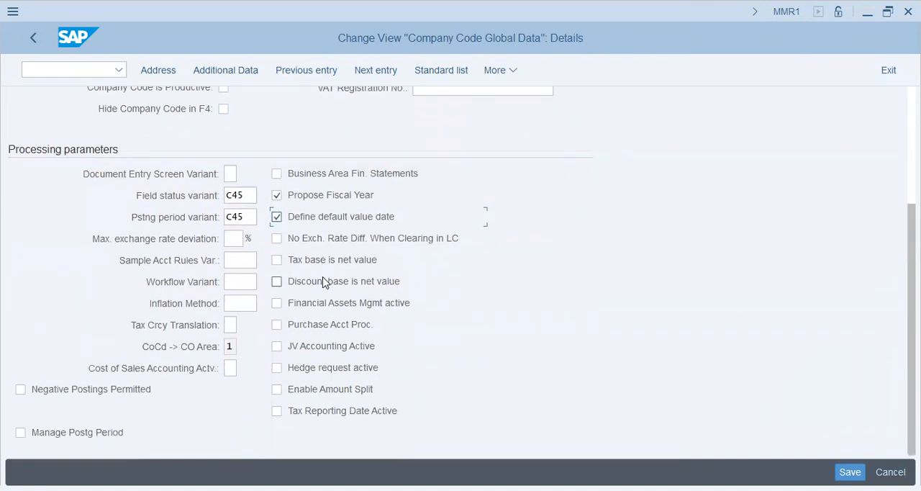
Review company code C45's remaining processing parameters and leave its global data
left_click(243, 259)
left_click(240, 283)
left_click(235, 239)
left_click(134, 395)
left_click(103, 439)
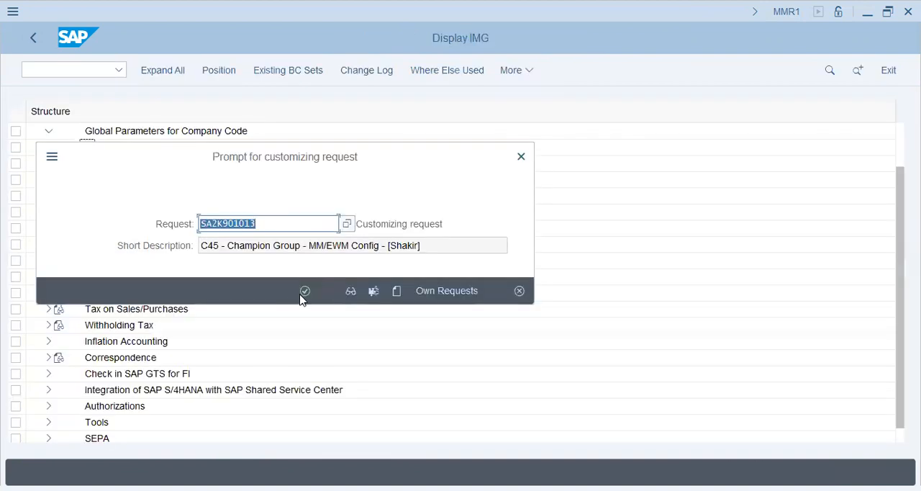
left_click(305, 292)
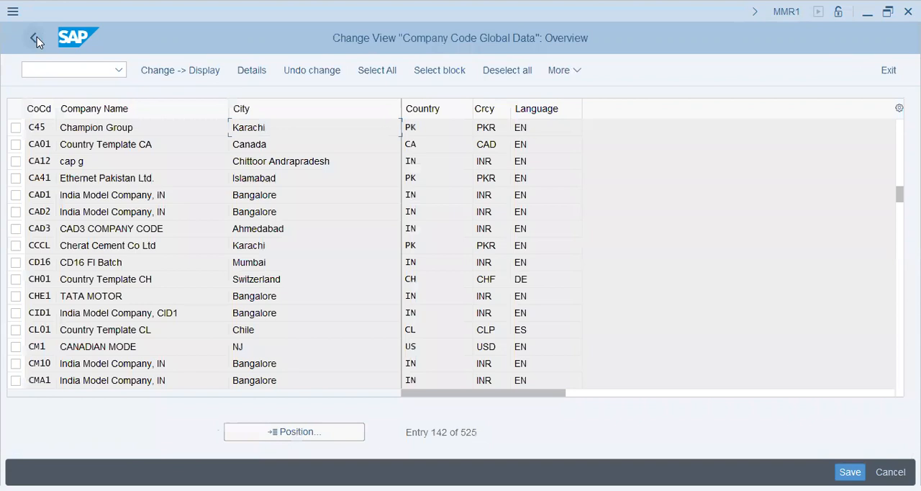
left_click(35, 37)
left_click(37, 37)
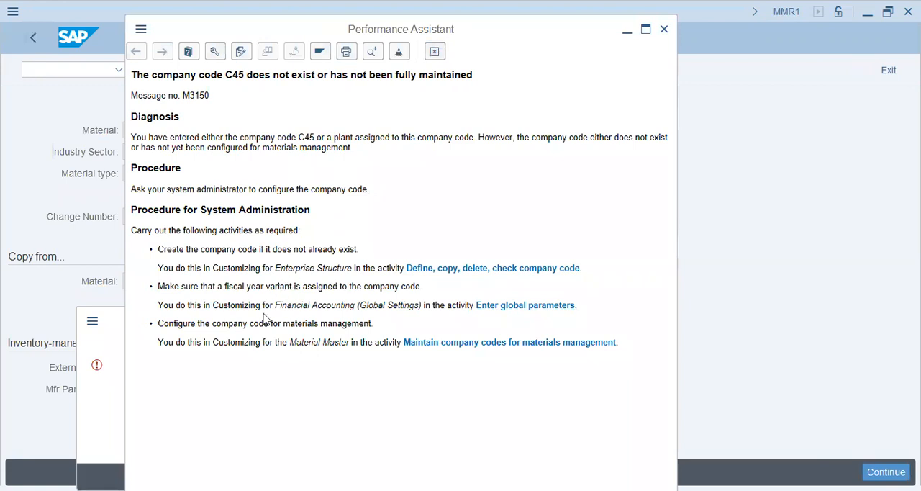
Dismiss the company code error and the organizational levels dialog, and restart raw material creation with transaction MMR1
left_click(506, 342)
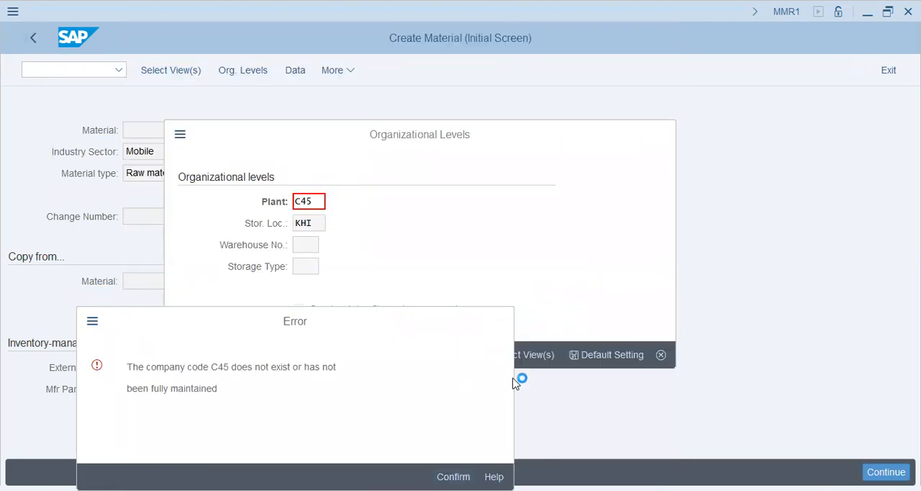
key("Return")
left_click(660, 357)
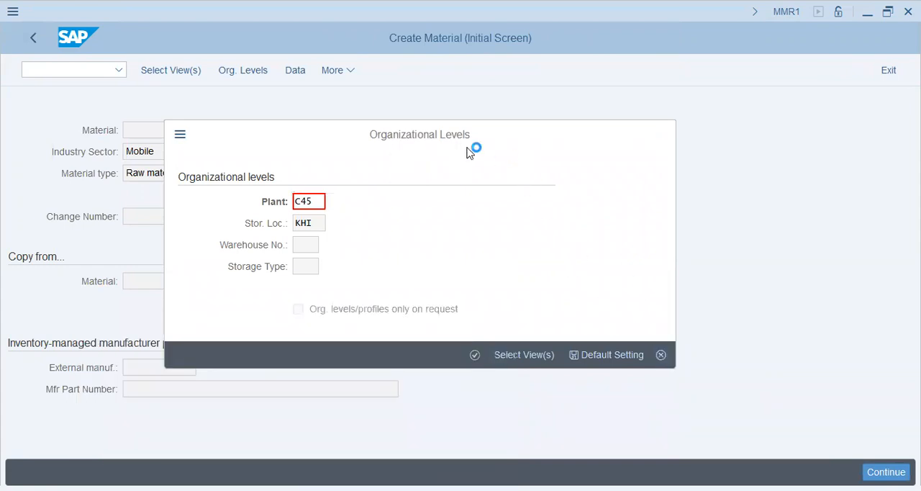
left_click(62, 68)
type("/nmm")
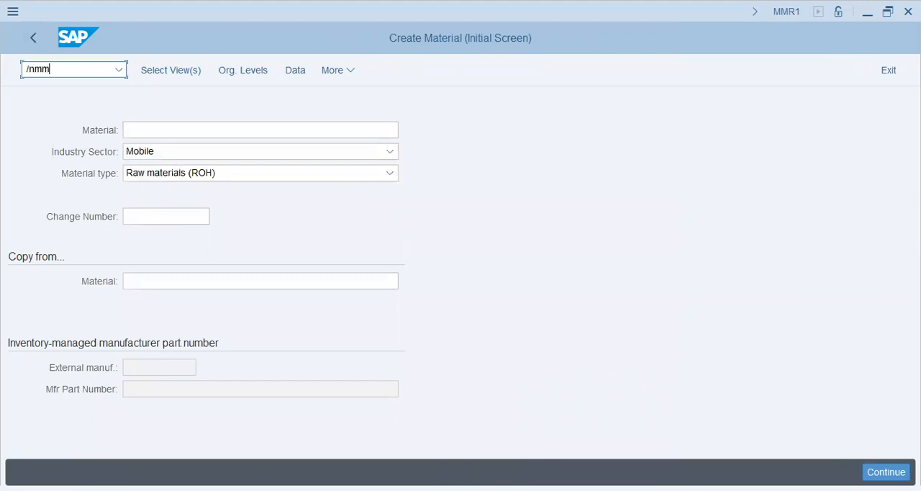
type("r1")
key("Return")
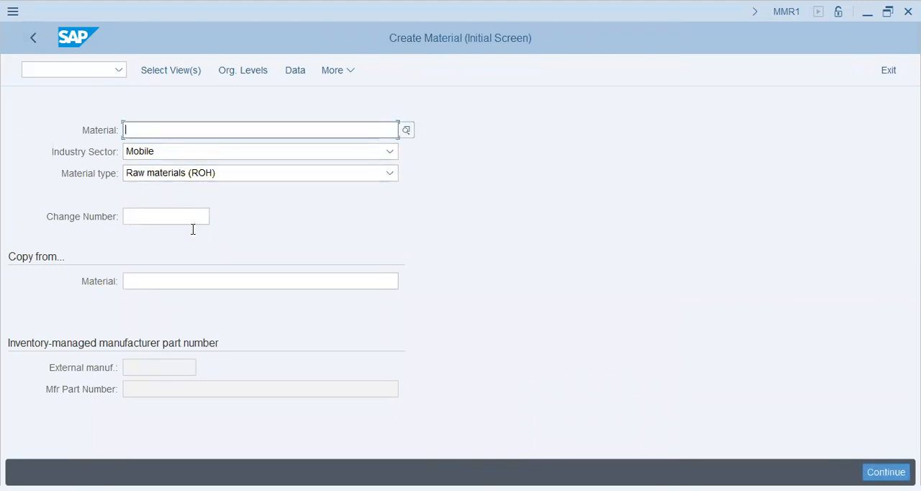
Select the views Basic Data 1 and 2, Purchasing, Purchase Order Text, General Plant Data / Storage 1, and Accounting 1 and 2 for the material
left_click(180, 70)
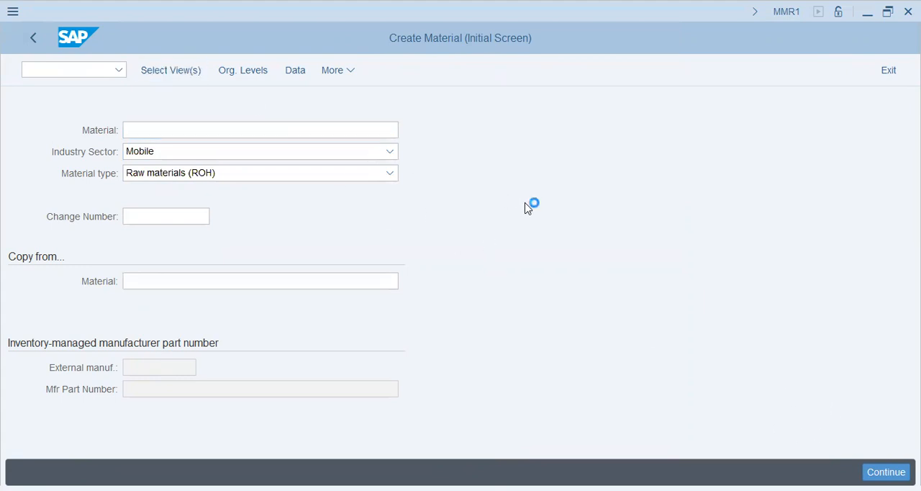
left_click(294, 122)
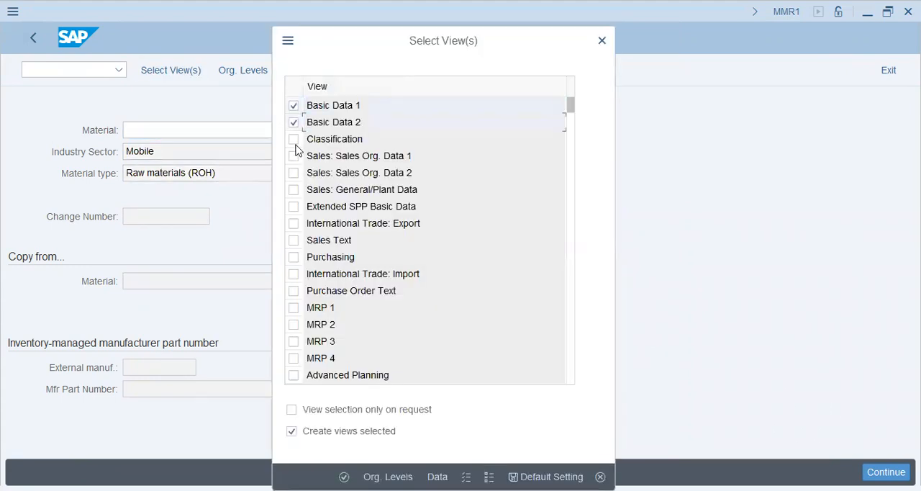
left_click(294, 257)
scroll(300, 298, "down", 2)
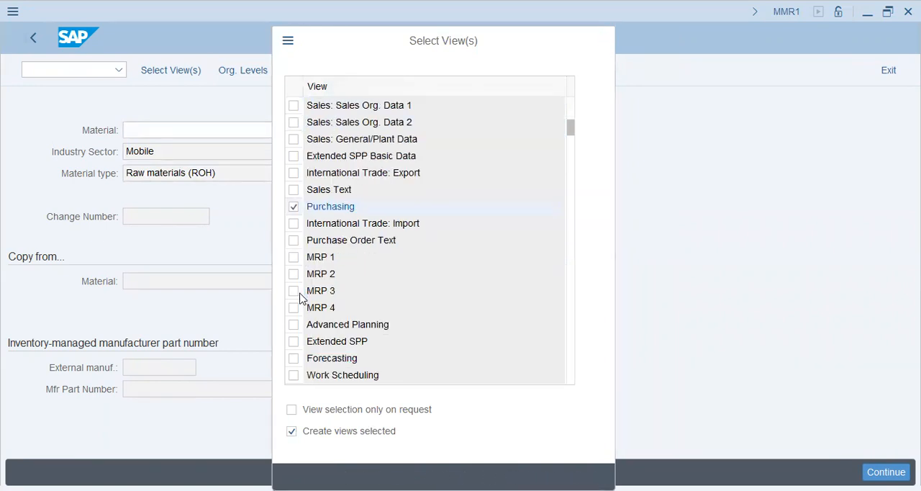
left_click(294, 190)
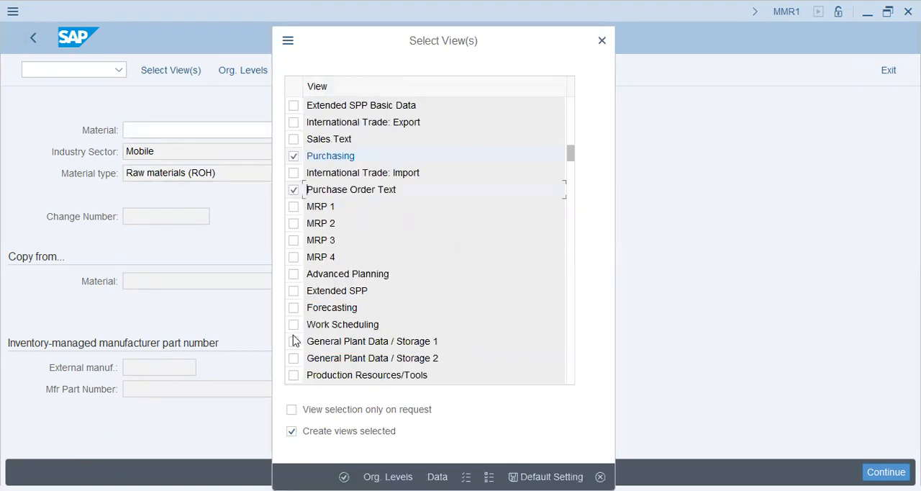
scroll(294, 329, "down", 1)
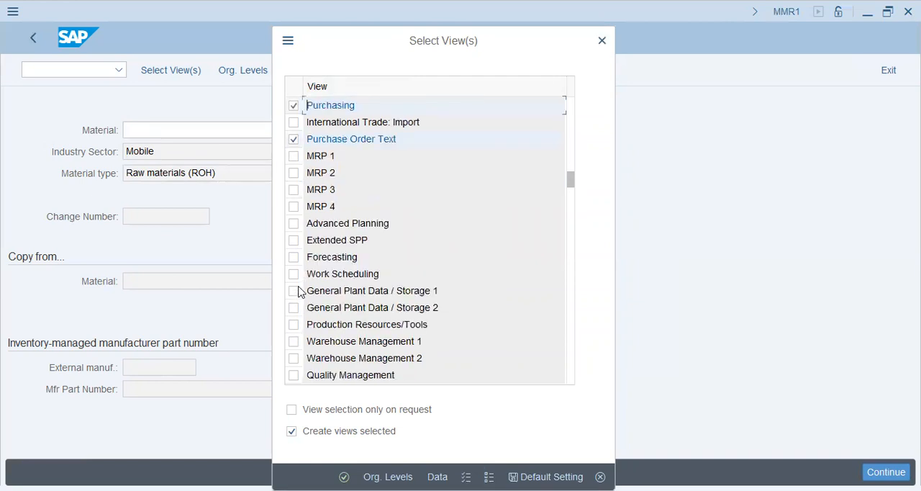
left_click(300, 297)
scroll(300, 338, "down", 1)
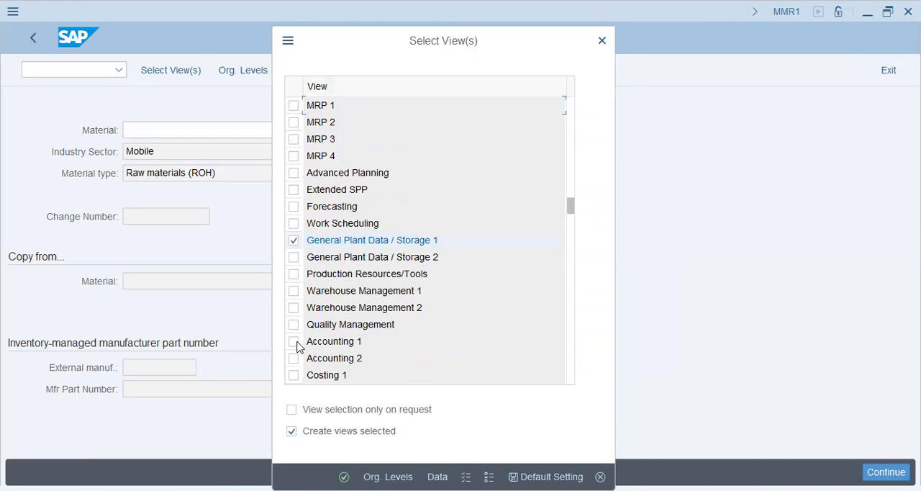
left_click(293, 343)
left_click(294, 358)
key("Return")
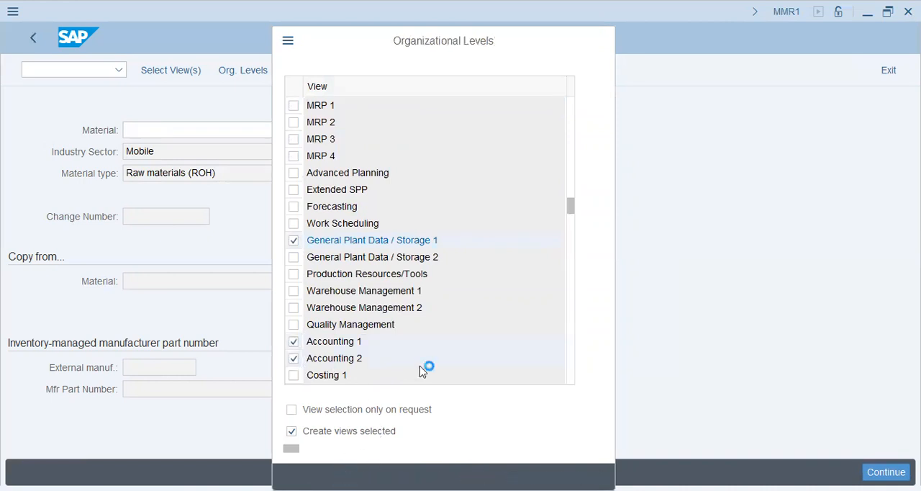
Set the organizational levels to plant C45 and storage location KHI, and continue to the material's basic data
type("c45")
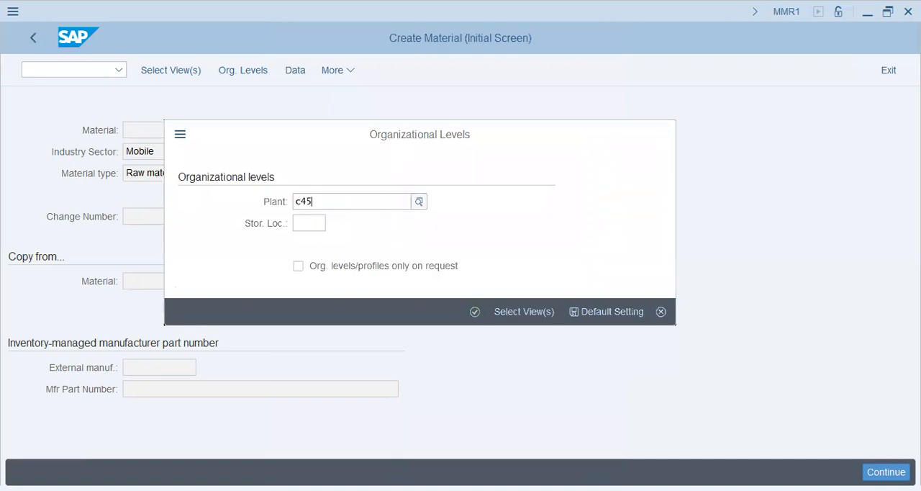
key("Tab")
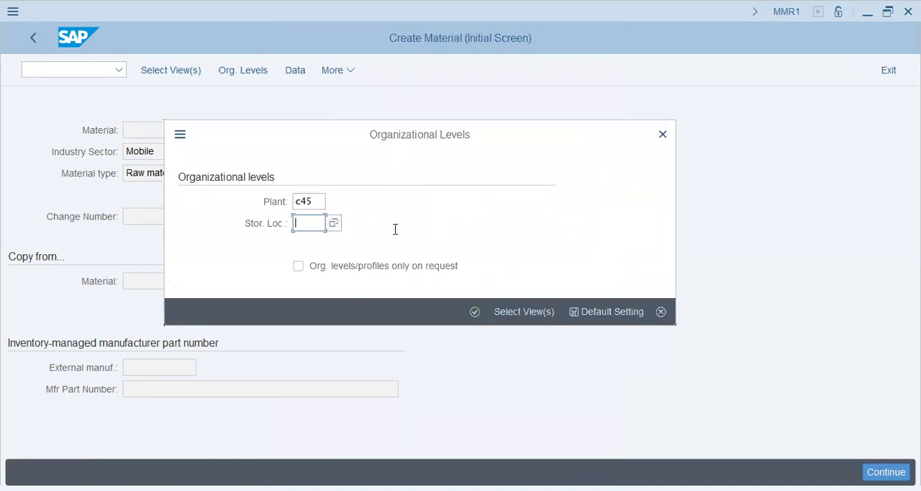
left_click(337, 224)
scroll(236, 372, "down", 5)
scroll(236, 372, "down", 10)
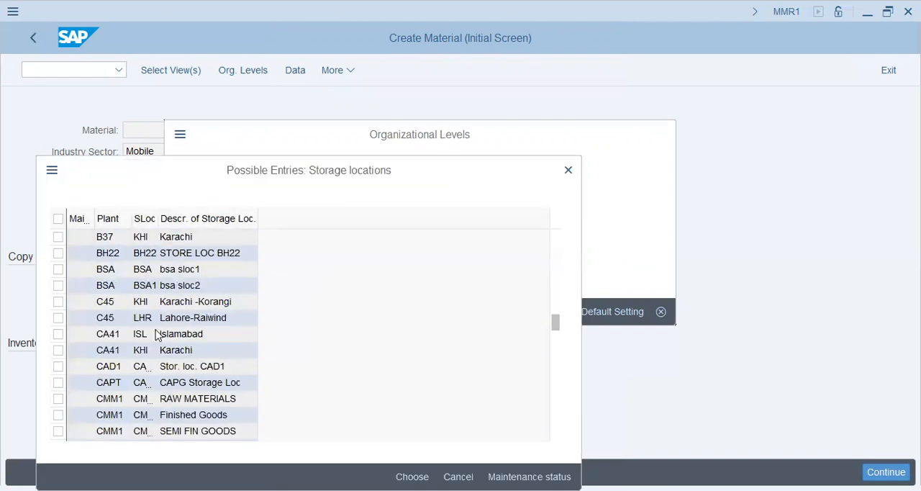
double_click(172, 317)
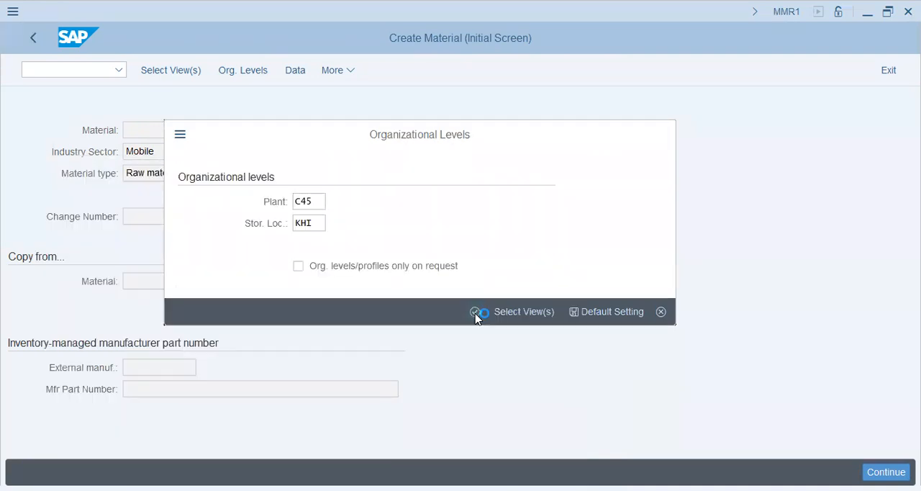
left_click(476, 315)
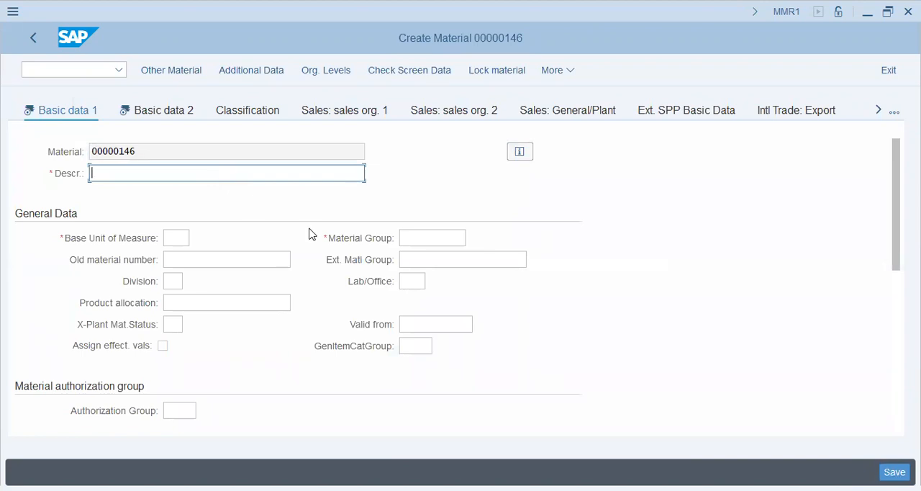
Enter the material description "Head-Phone padding" and the base unit of measure ea
type("ma")
key("BackSpace")
key("BackSpace")
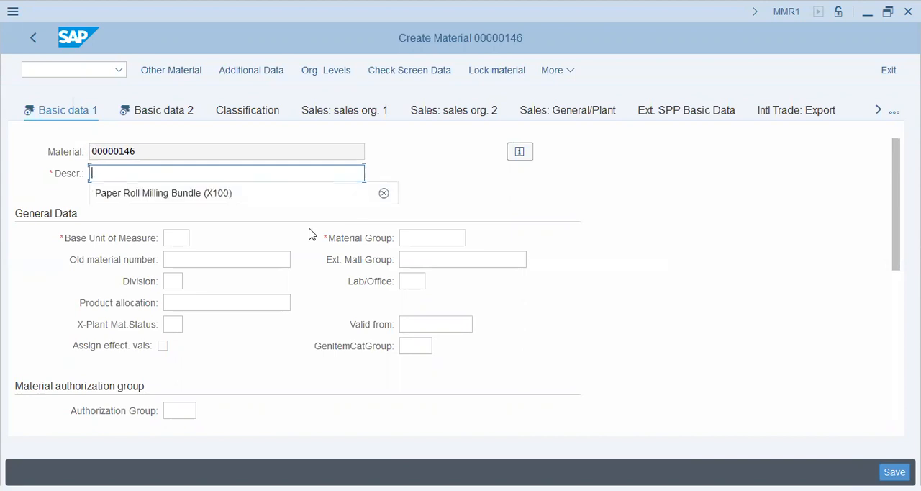
type("Head-Phone padding")
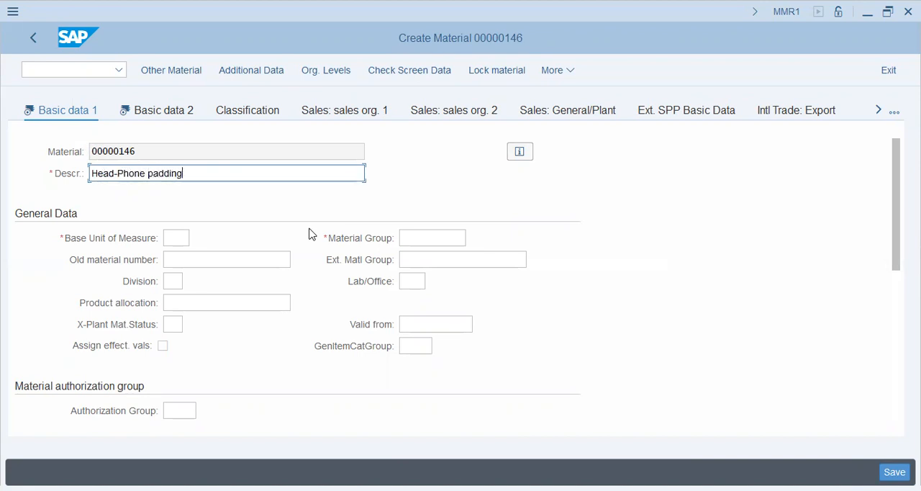
key("Tab")
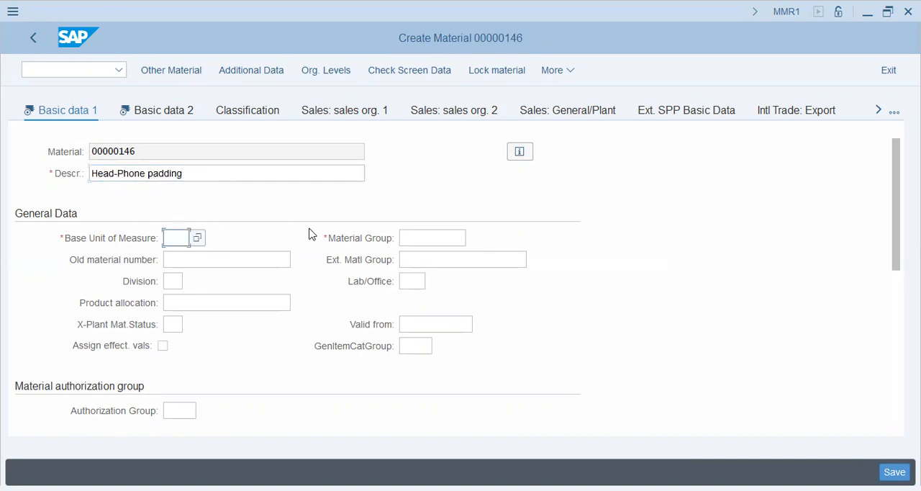
type("ea")
key("Tab")
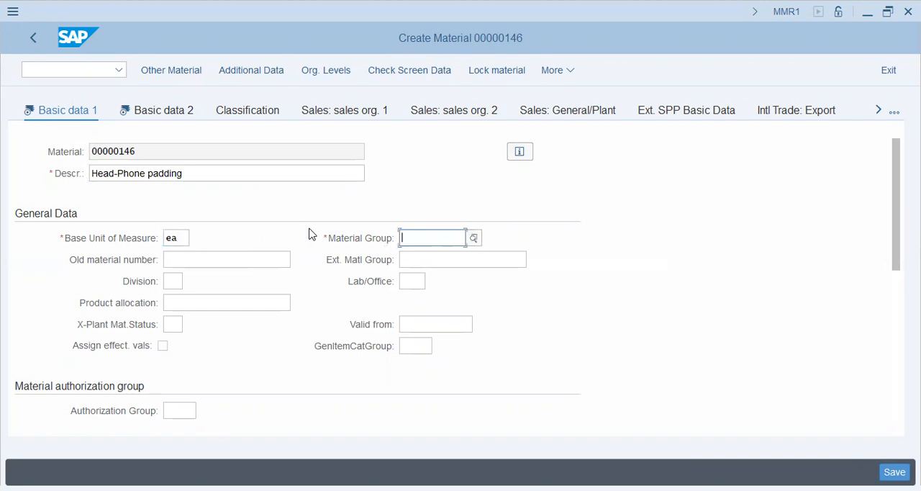
Search the material group list for "fone" and assign material group HFONES to the material
left_click(473, 238)
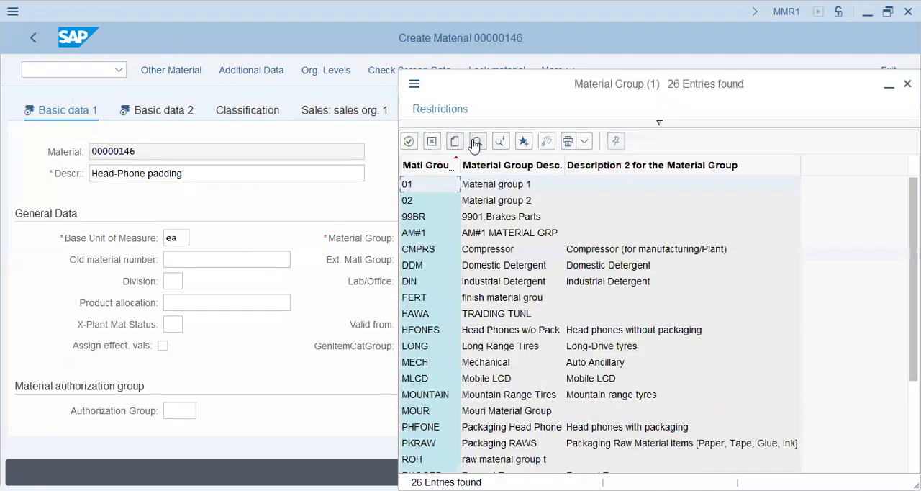
left_click(485, 144)
type("fone")
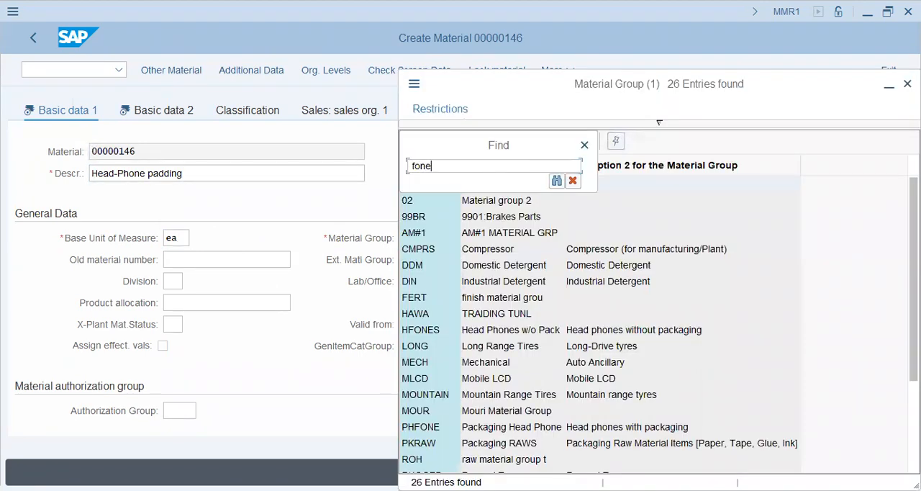
key("Return")
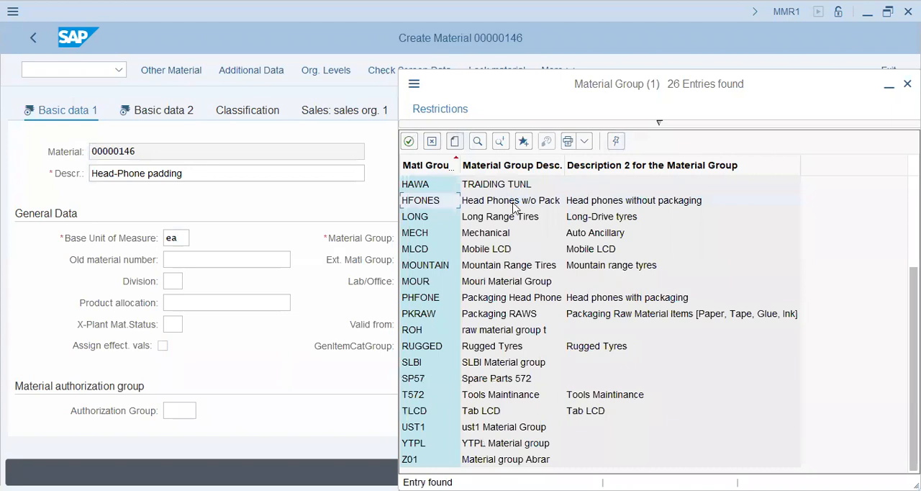
double_click(558, 201)
Look through the remaining Basic Data 1 fields, from old material number and division to packaging data and basic data texts
left_click(183, 259)
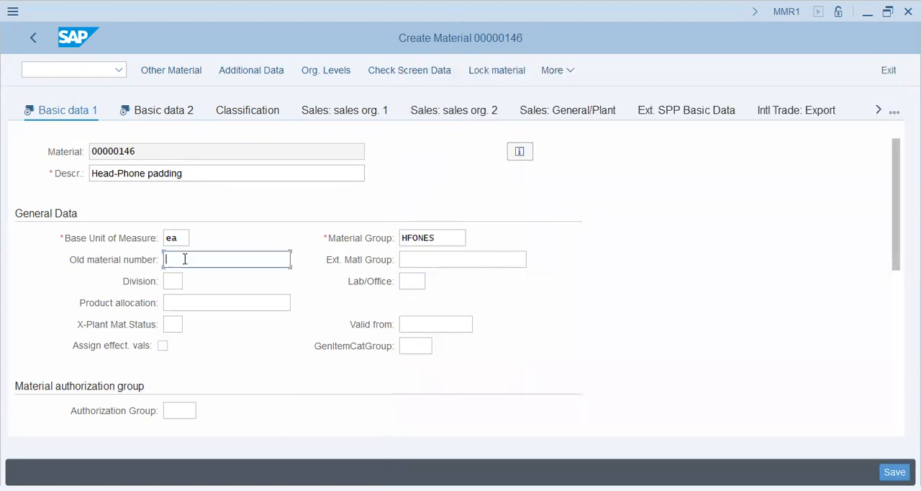
left_click(174, 281)
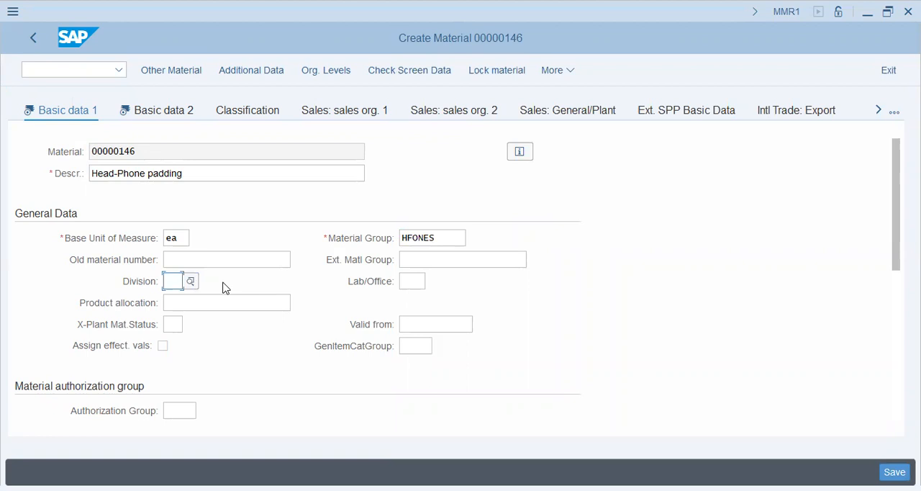
left_click(195, 303)
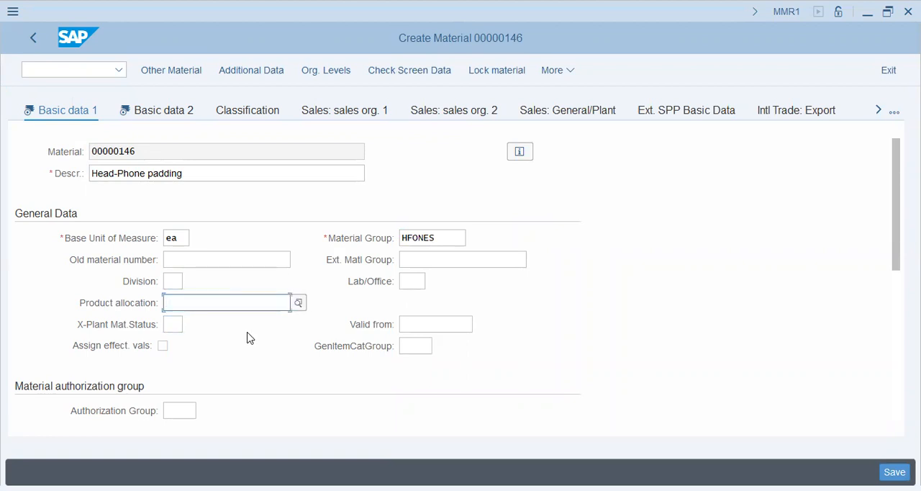
scroll(249, 331, "down", 3)
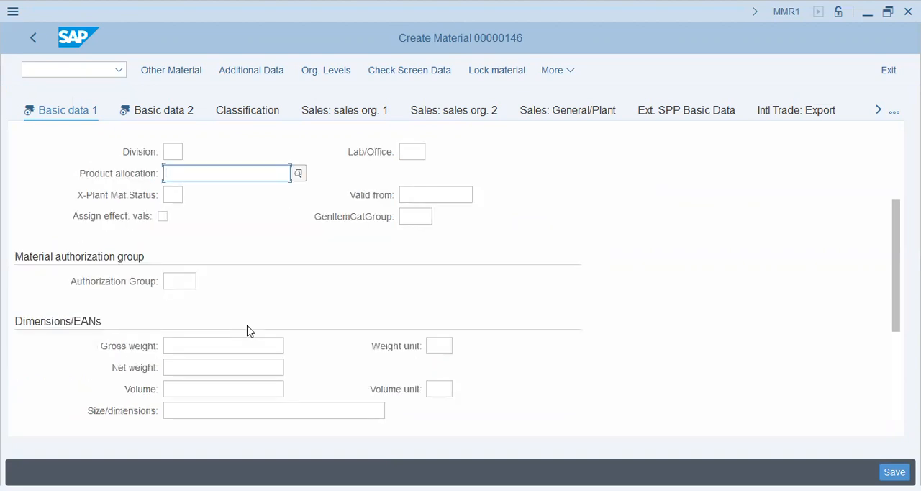
scroll(249, 331, "down", 4)
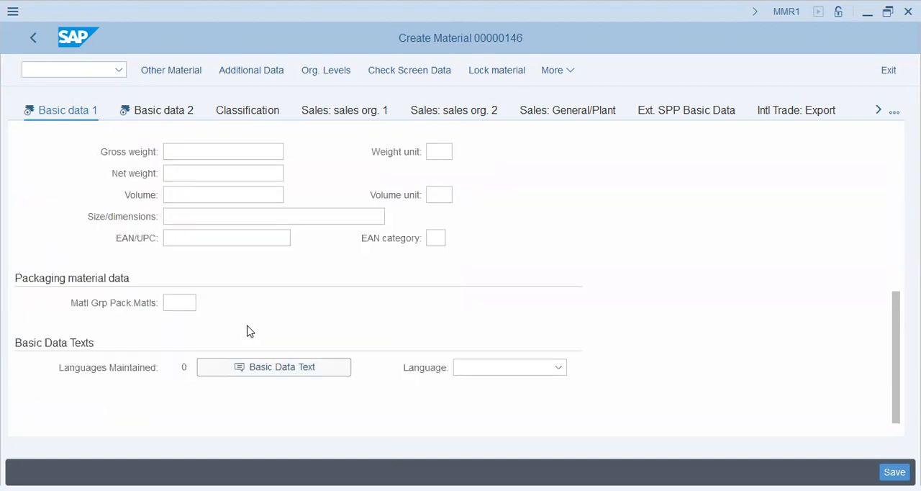
scroll(249, 329, "up", 8)
scroll(249, 329, "down", 1)
Read the field help for the cross-plant material status, including the areas it covers, and close it
left_click(175, 257)
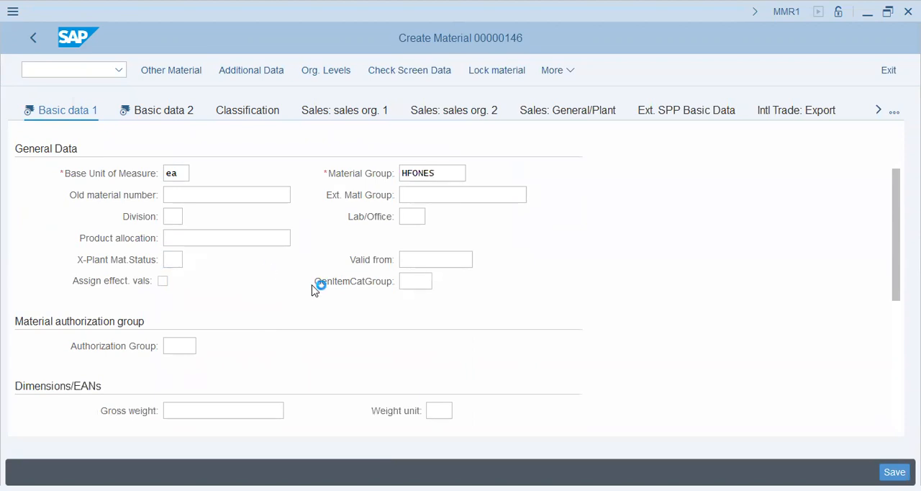
key("F1")
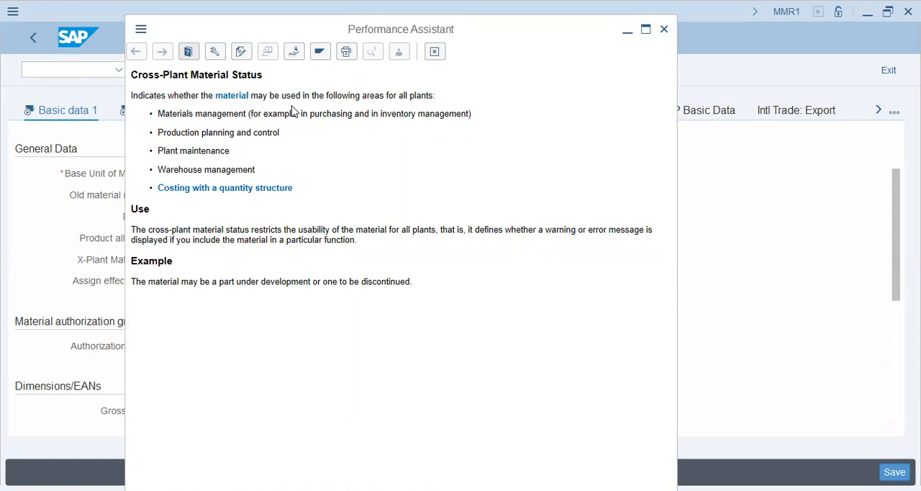
left_click_drag(268, 95, 435, 96)
left_click(438, 144)
left_click_drag(202, 113, 411, 115)
left_click_drag(177, 113, 296, 115)
left_click_drag(200, 133, 253, 134)
left_click_drag(200, 153, 249, 152)
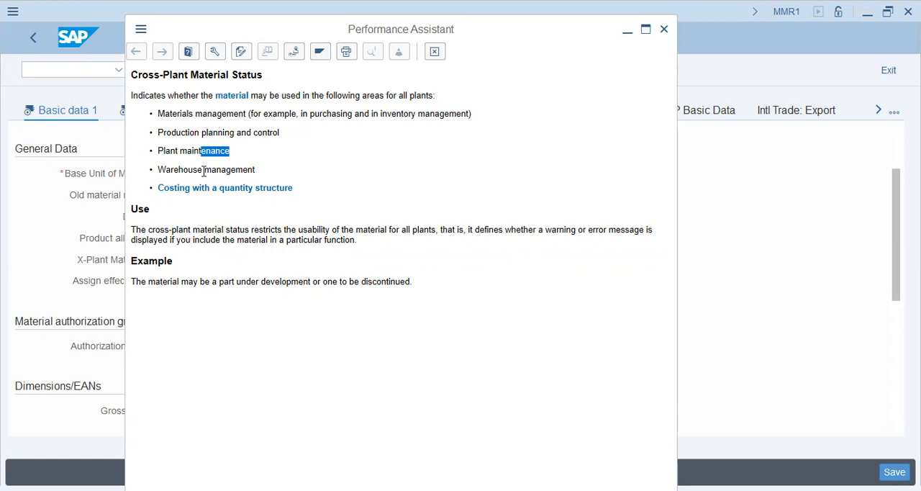
left_click_drag(203, 171, 259, 171)
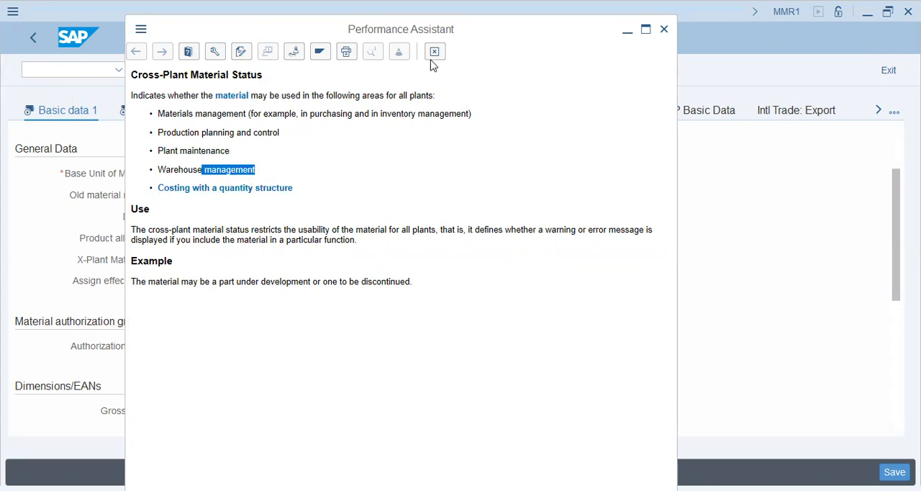
key("Escape")
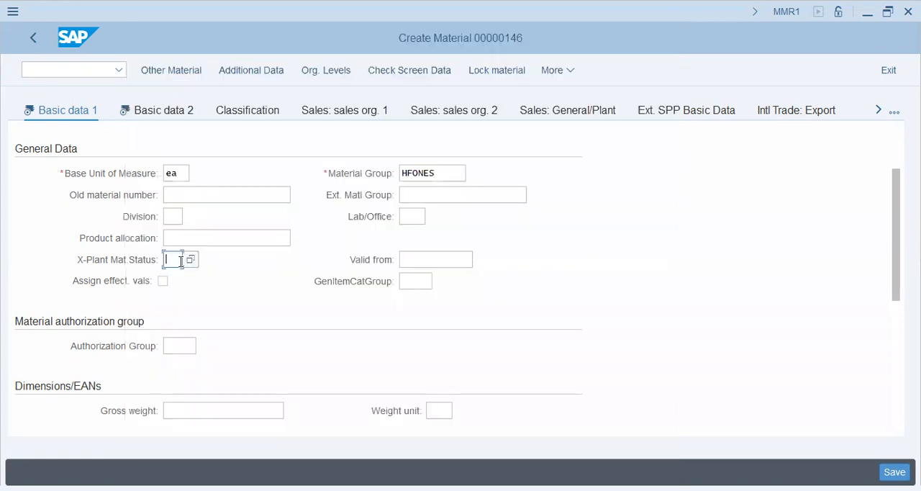
Review the possible values for the cross-plant material status, and look over the authorization group and dimension fields
left_click(191, 260)
left_click_drag(315, 152, 582, 69)
scroll(166, 257, "down", 4)
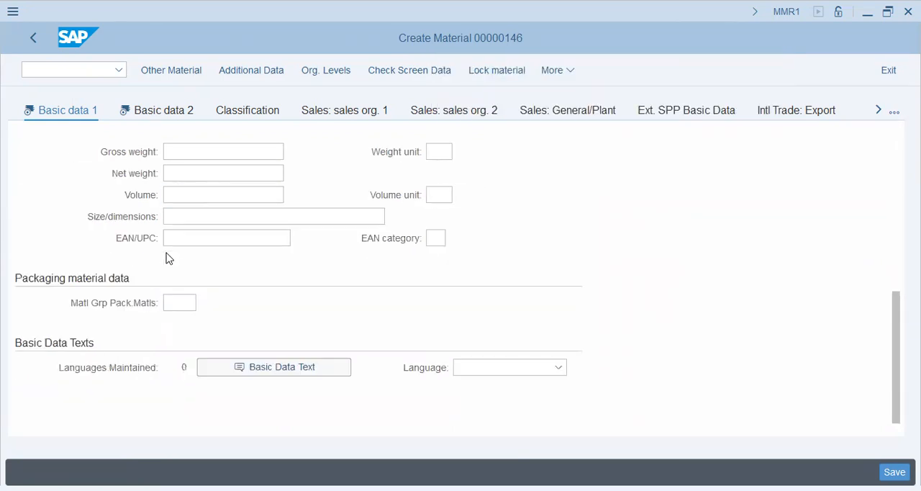
scroll(166, 257, "up", 3)
left_click(173, 275)
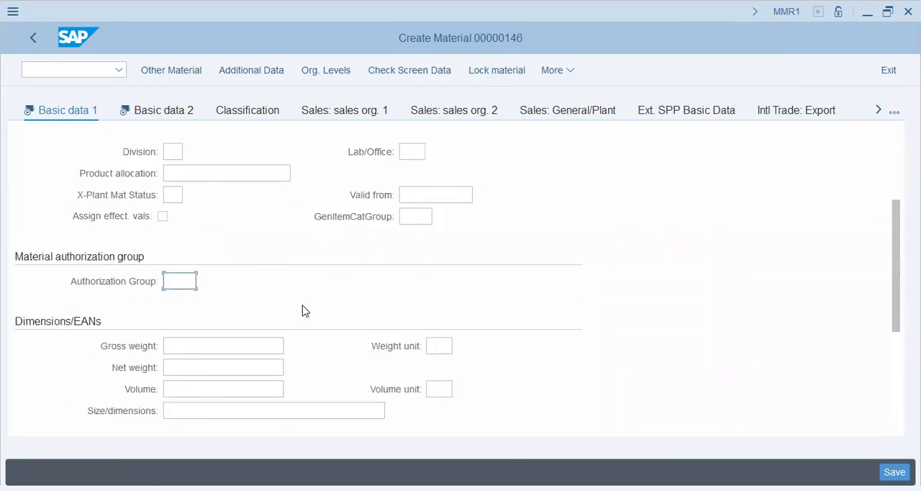
scroll(302, 310, "down", 3)
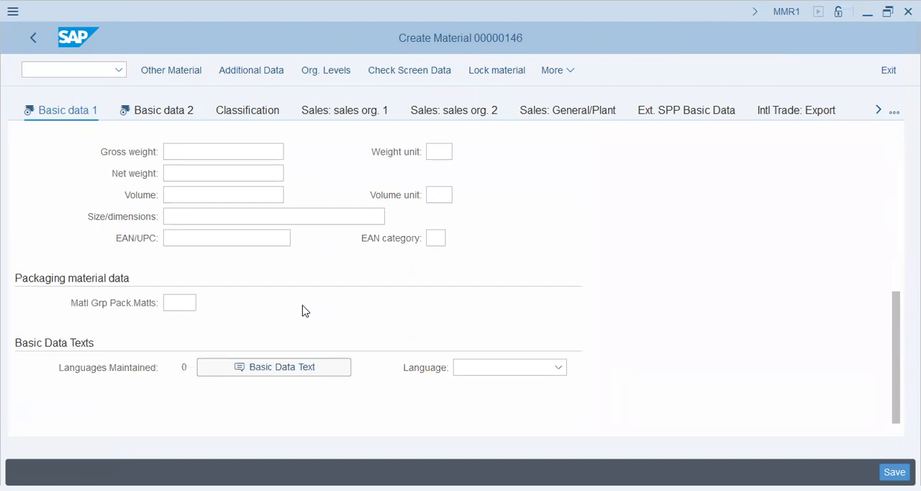
scroll(302, 310, "up", 5)
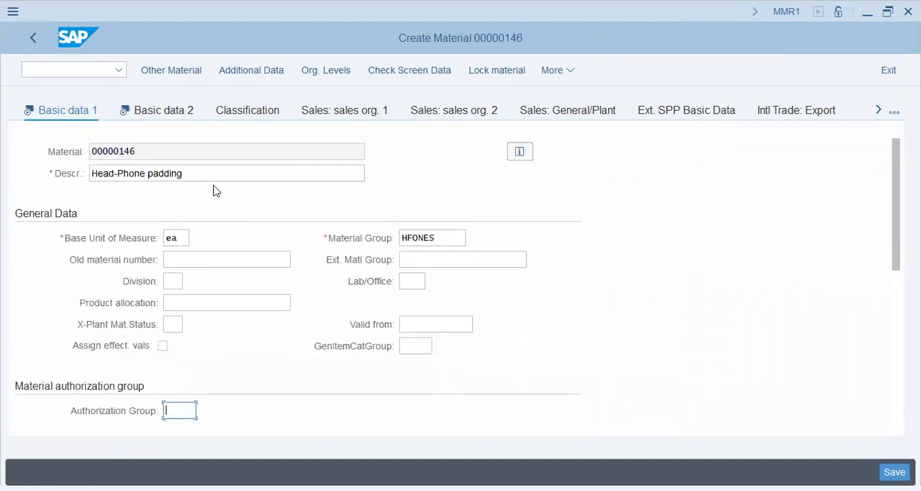
Continue to Basic Data 2 and enter the industry standard description ISO-9001-HF
key("Return")
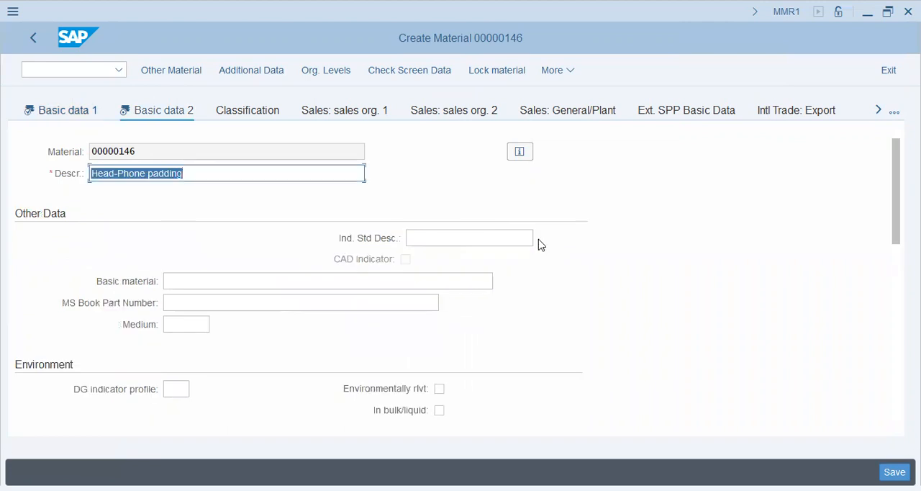
left_click(460, 240)
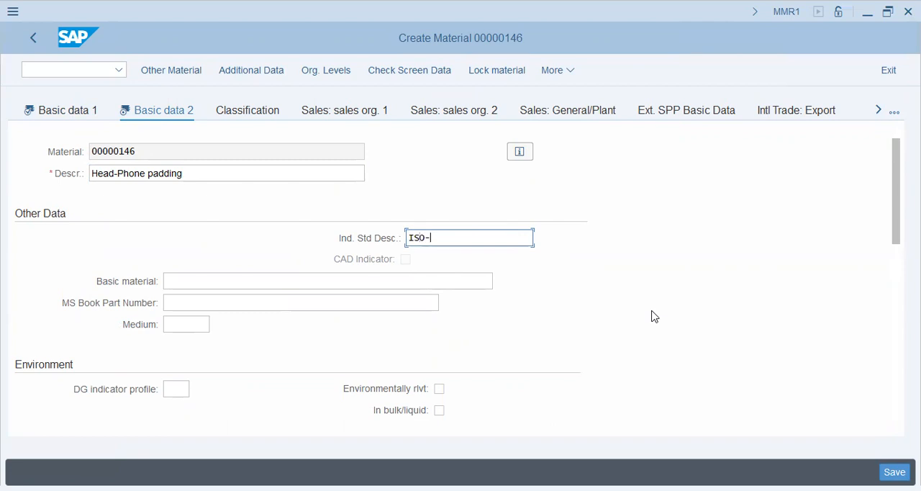
key("Tab")
left_click(226, 302)
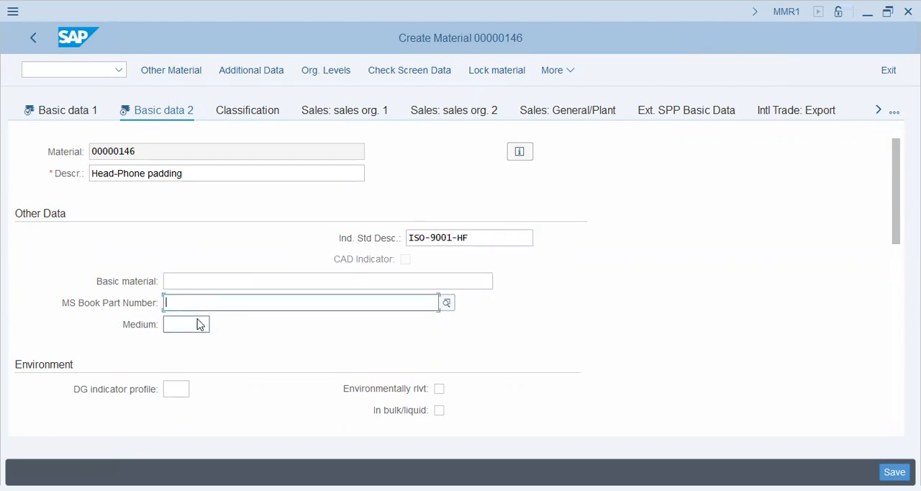
Look through the rest of Basic Data 2, including the design drawing, client-specific configuration and Brazil tax data sections
scroll(355, 339, "down", 5)
scroll(253, 275, "up", 2)
scroll(242, 312, "down", 2)
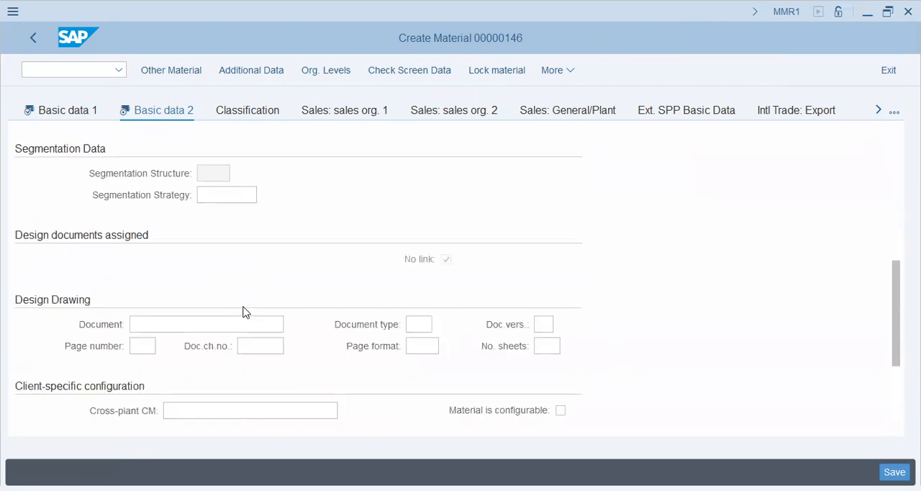
scroll(243, 312, "down", 1)
left_click(206, 261)
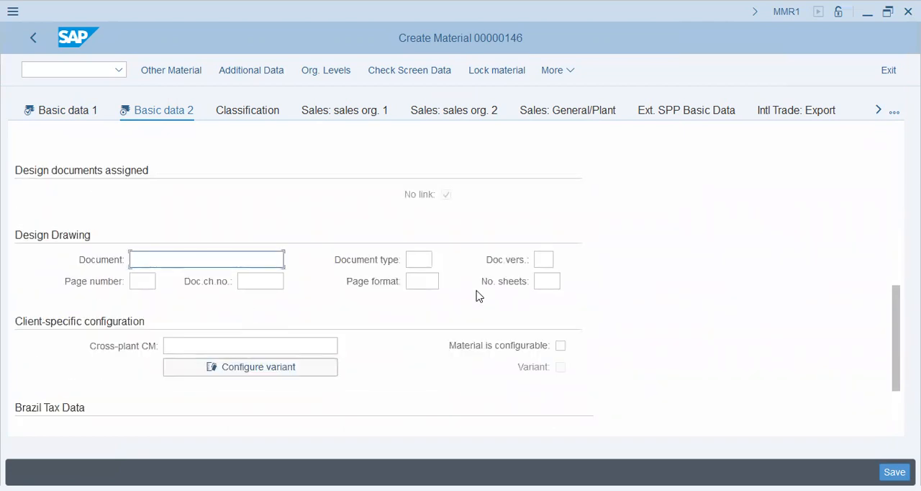
left_click(420, 259)
scroll(140, 258, "down", 1)
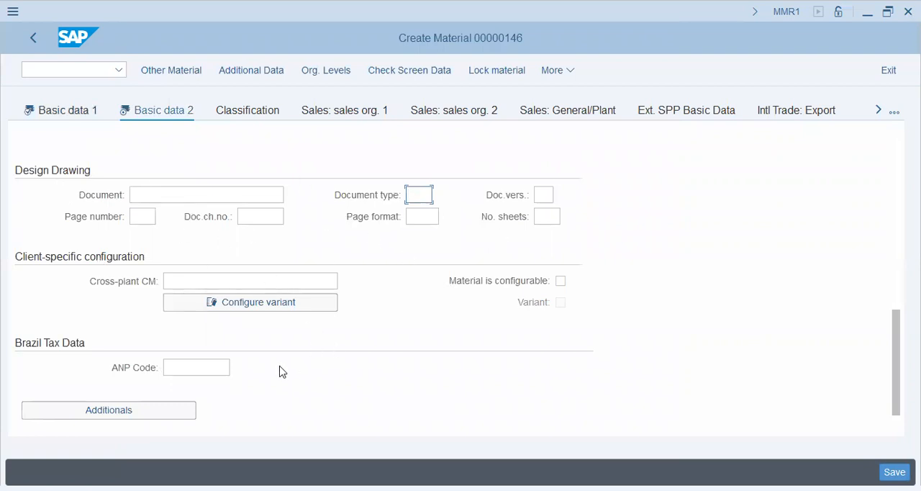
scroll(273, 381, "down", 1)
left_click(203, 345)
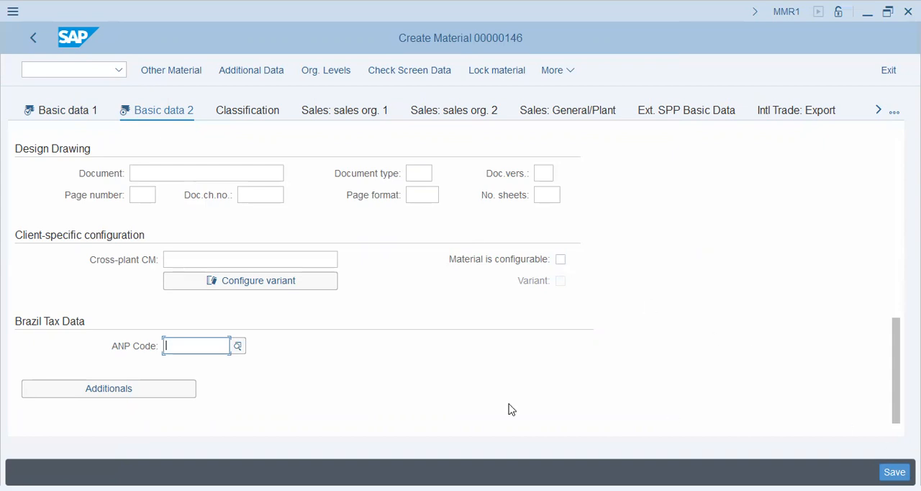
Switch to the material's Purchasing view for plant C45
left_click(878, 111)
left_click(878, 111)
left_click(878, 111)
left_click(689, 115)
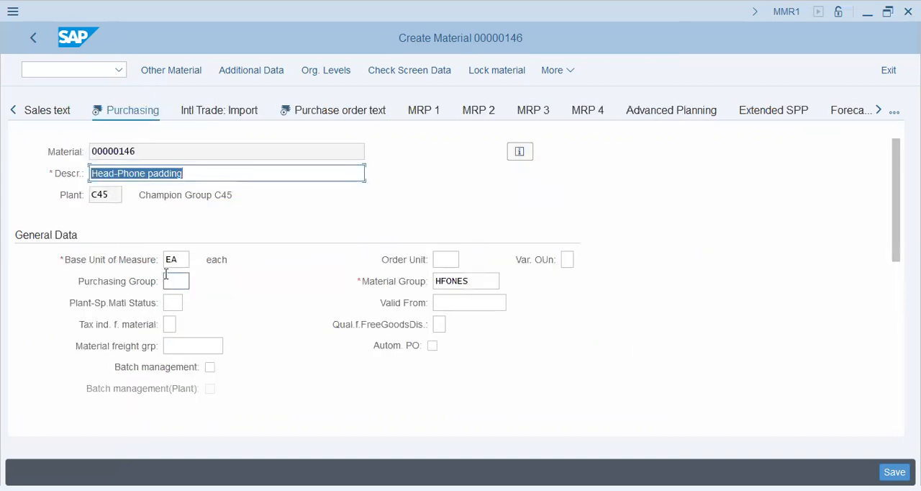
Look through the available purchasing groups for one suited to headphones, and close the list without choosing one
left_click(178, 283)
left_click(195, 283)
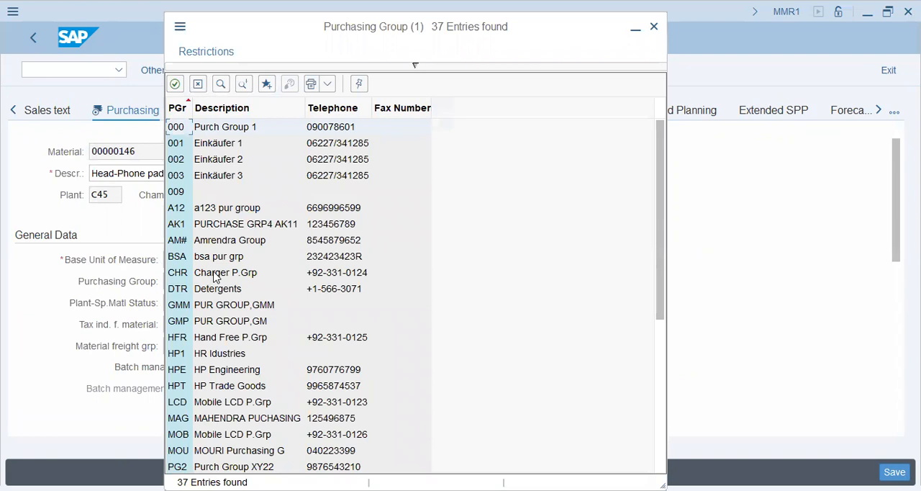
scroll(215, 277, "down", 3)
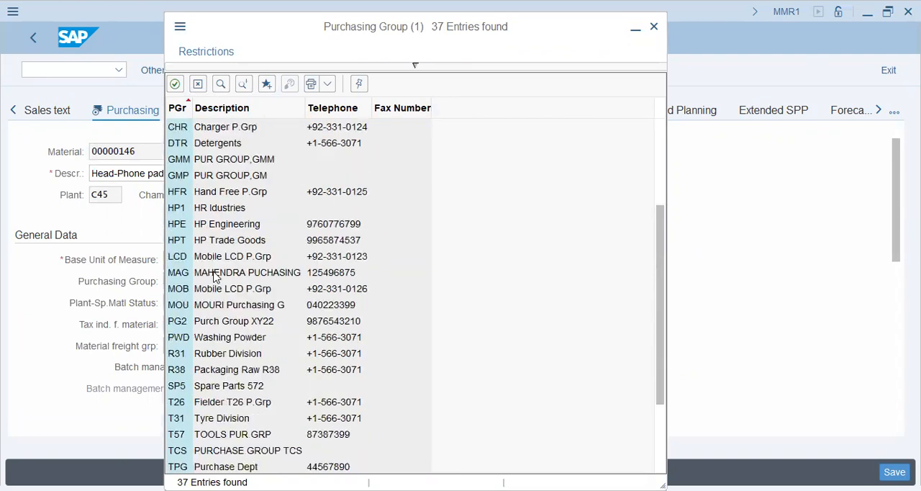
scroll(215, 277, "down", 3)
scroll(215, 277, "up", 6)
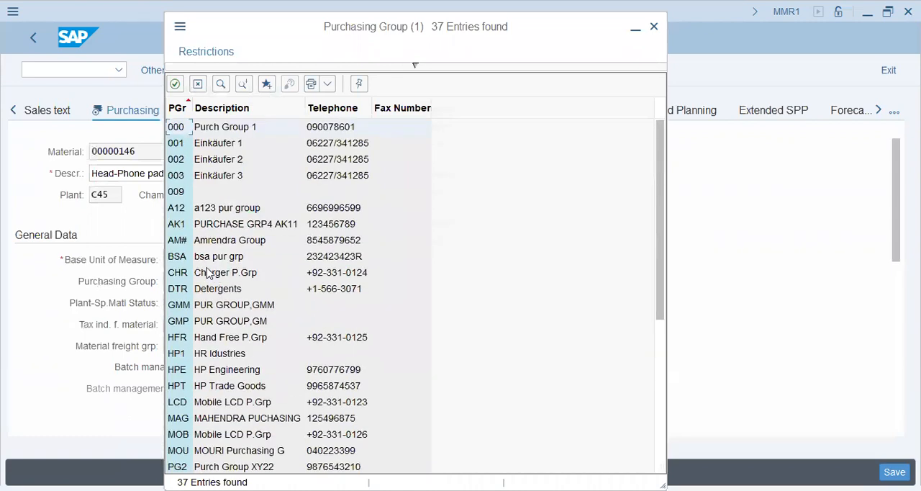
left_click(208, 257)
scroll(249, 255, "down", 3)
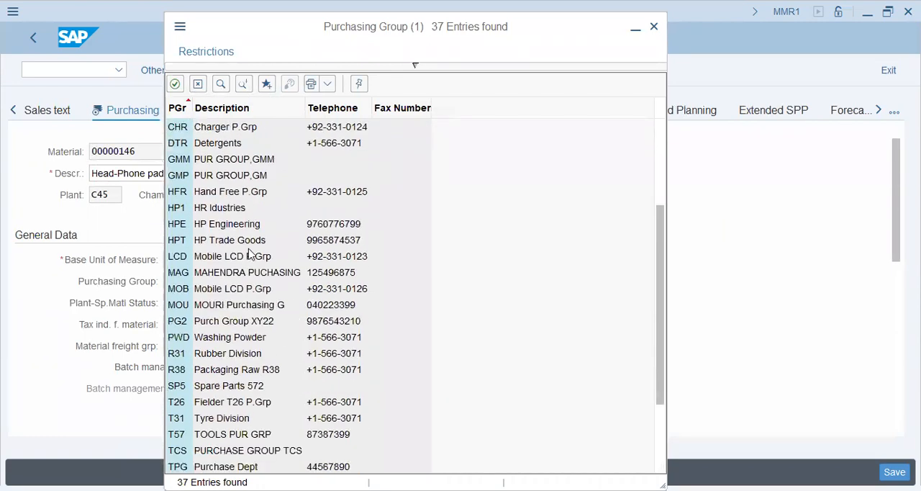
scroll(250, 256, "down", 2)
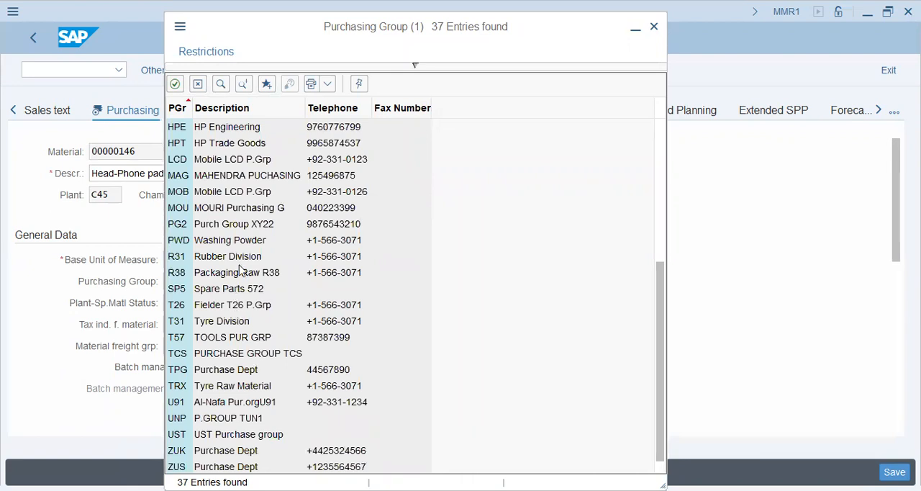
scroll(242, 271, "up", 5)
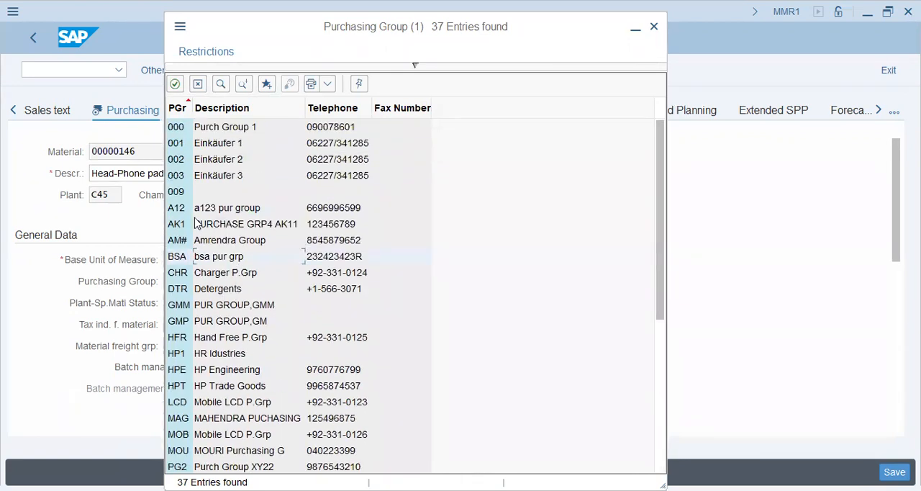
scroll(233, 346, "down", 1)
scroll(220, 352, "up", 1)
left_click(198, 84)
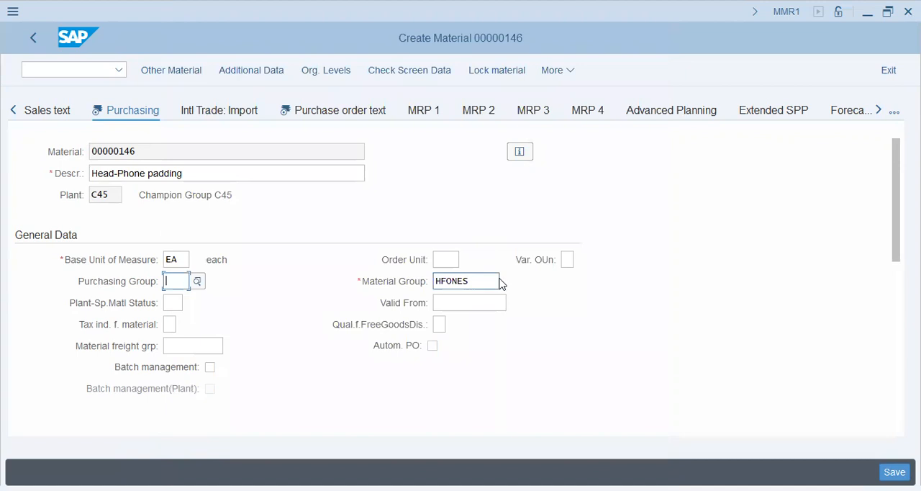
Read the field help for the plant-specific material status, look through the available statuses, and close the list without choosing one
left_click(492, 303)
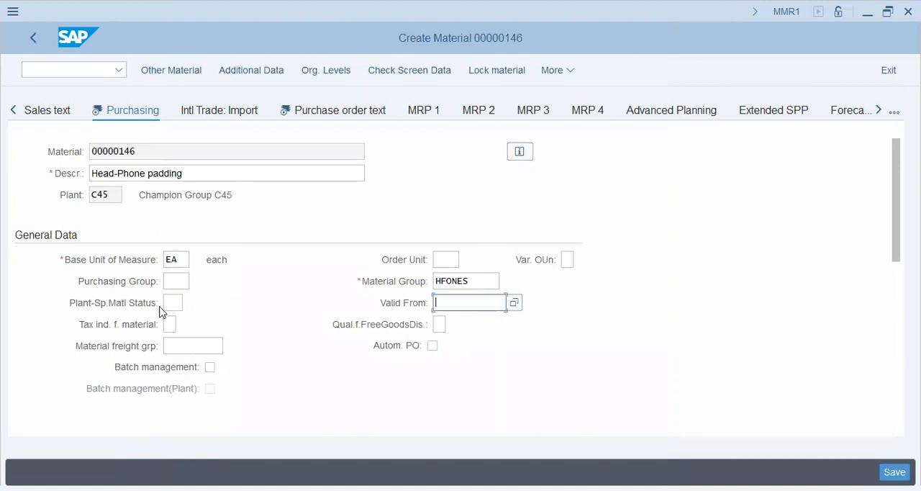
left_click(179, 307)
left_click(191, 303)
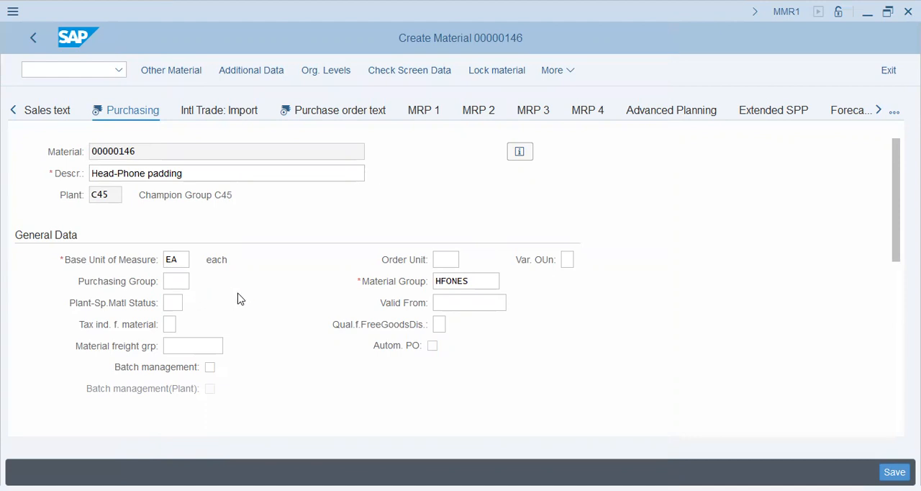
key("F1")
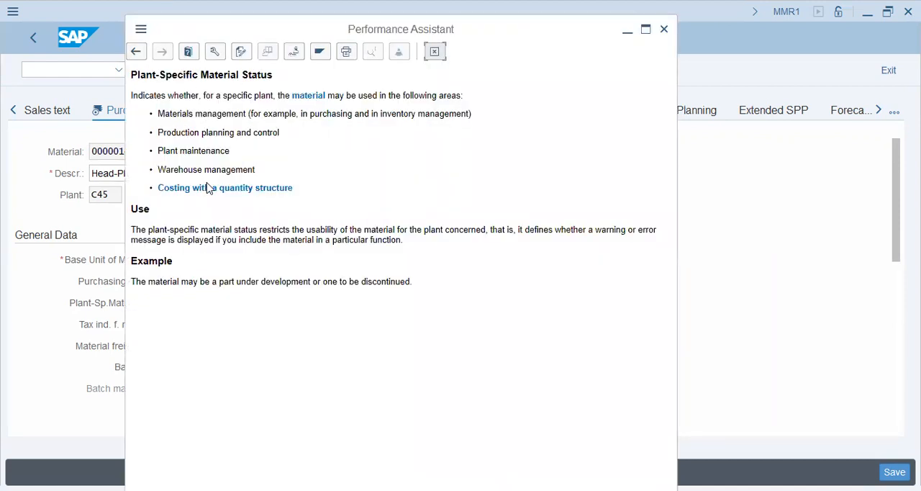
mouse_move(259, 230)
left_mouse_down()
mouse_move(629, 232)
mouse_move(323, 230)
mouse_move(249, 240)
left_mouse_up()
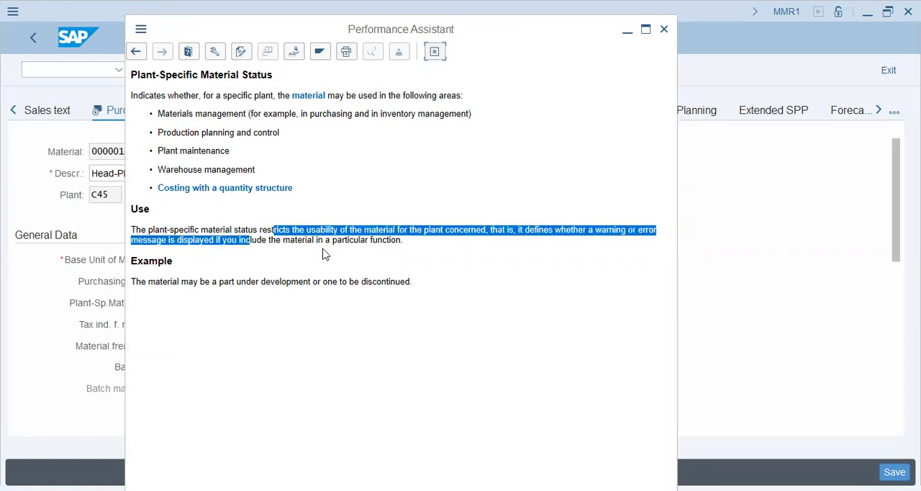
left_click(323, 254)
left_click(662, 28)
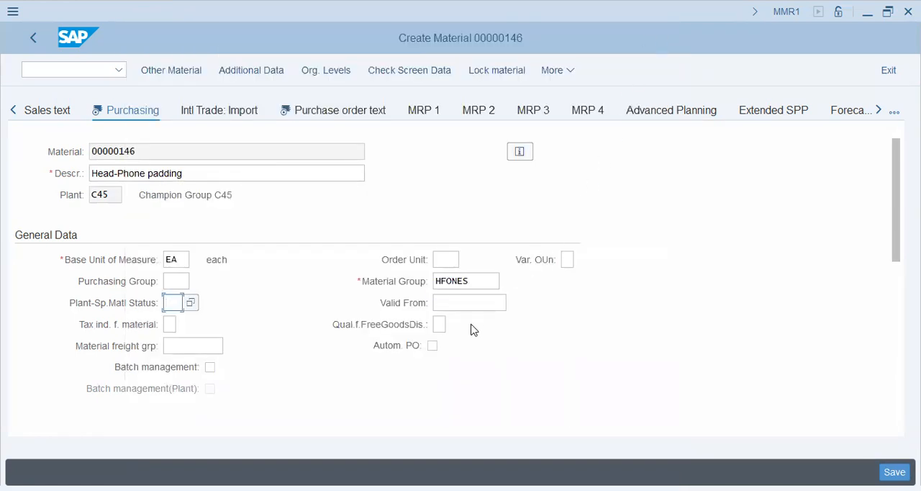
left_click(191, 304)
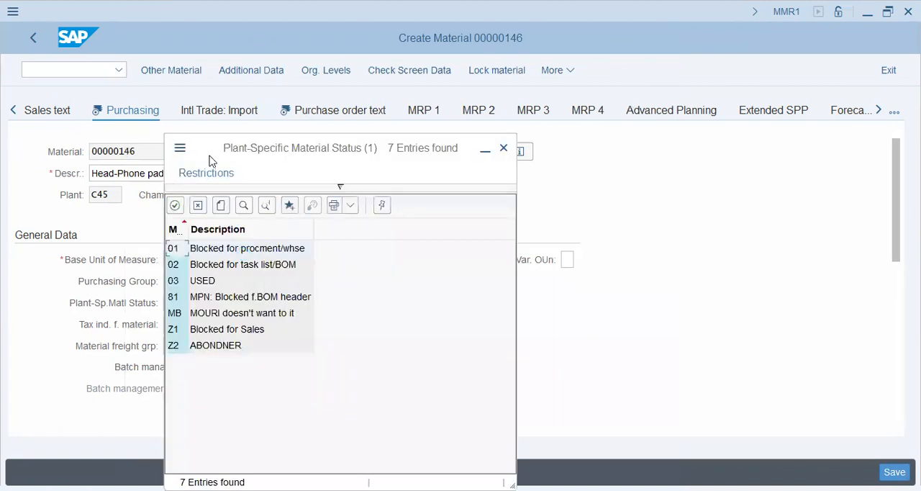
left_click(199, 208)
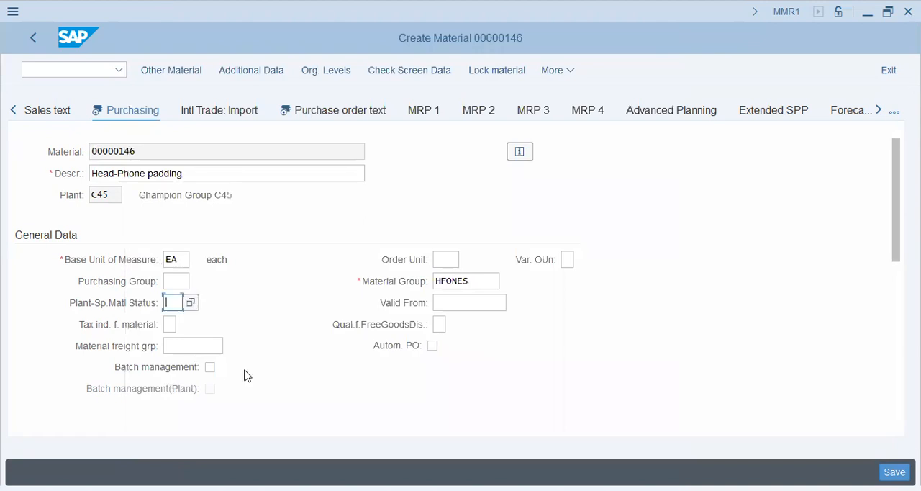
Check the values available for the material's tax indicator in the Purchasing view
scroll(361, 362, "down", 3)
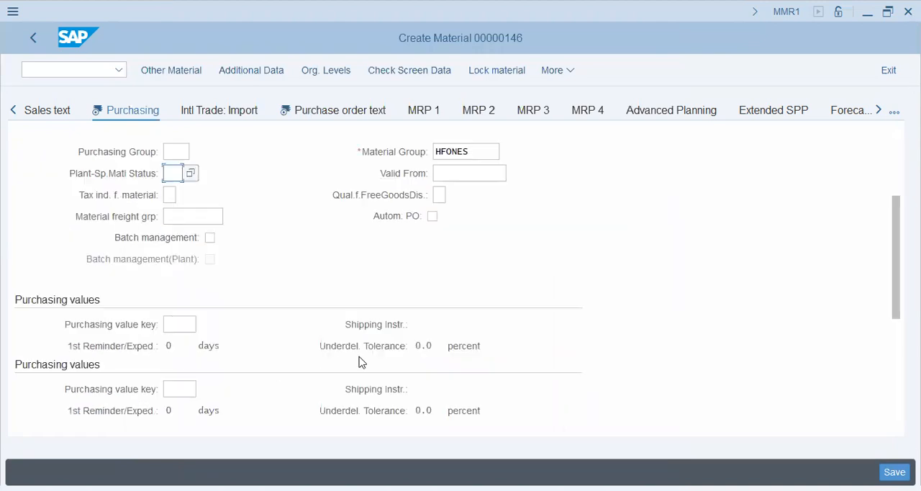
left_click(171, 196)
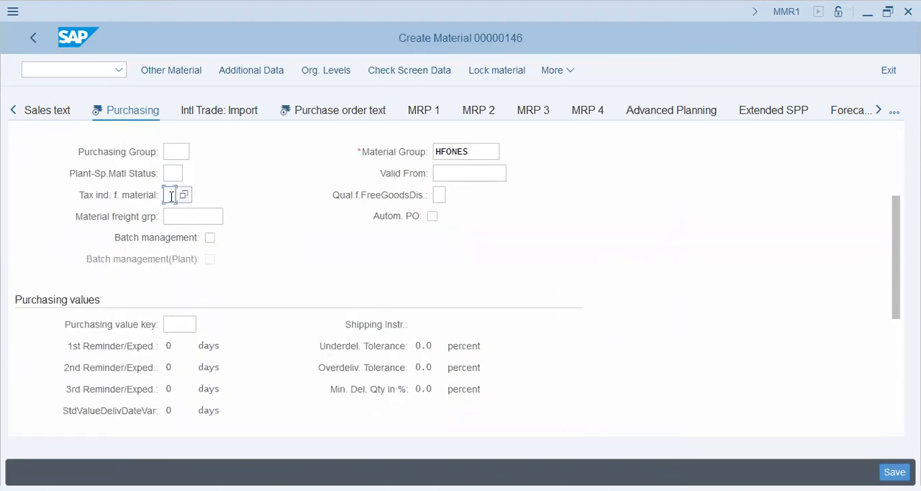
left_click(185, 195)
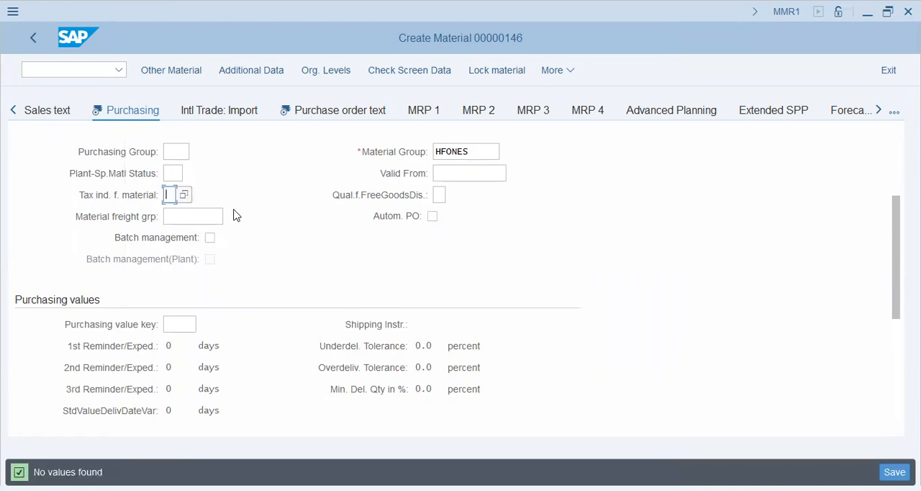
Set the free goods discount qualification to 2, eligible for discount in kind only for purchasing
left_click(444, 193)
left_click(451, 195)
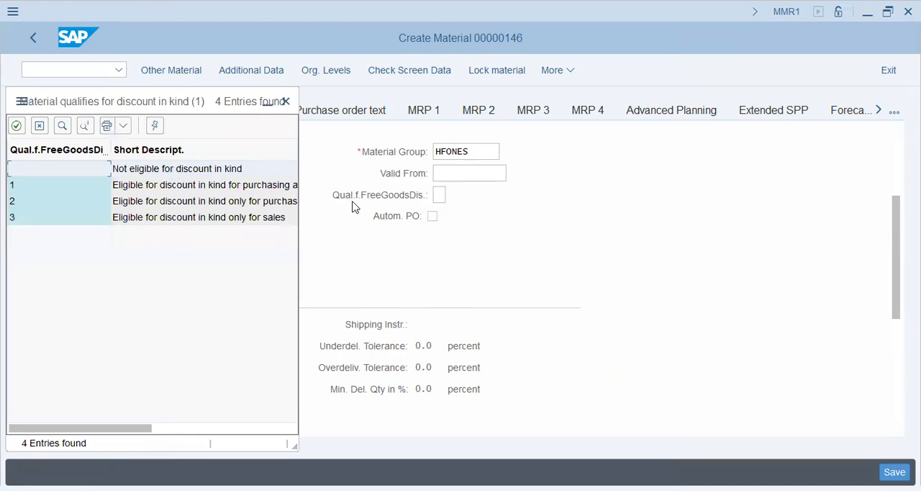
left_click(240, 201)
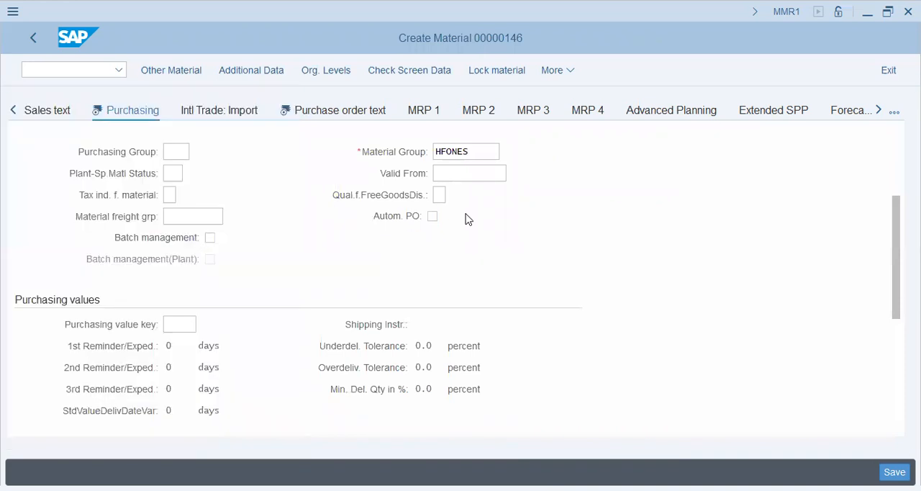
left_click(196, 220)
Allow automatic purchase orders for the material and read the field help for that indicator
left_click(432, 217)
key("F1")
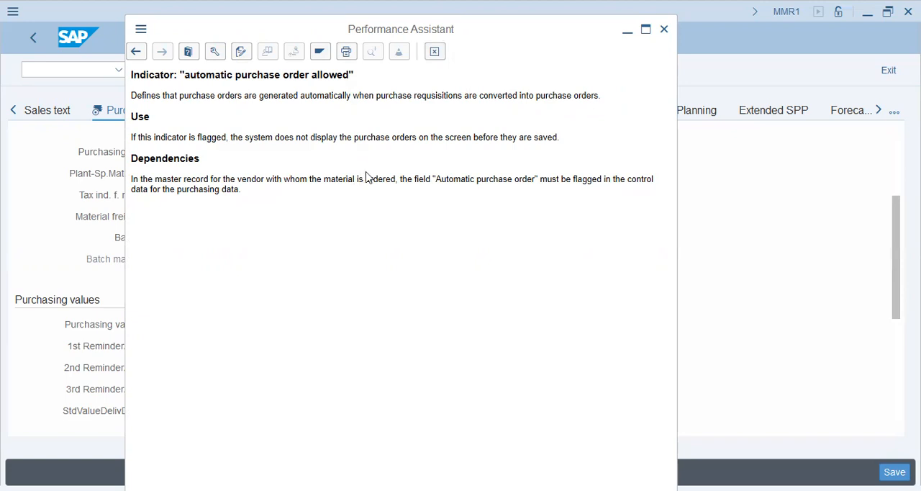
left_click(434, 52)
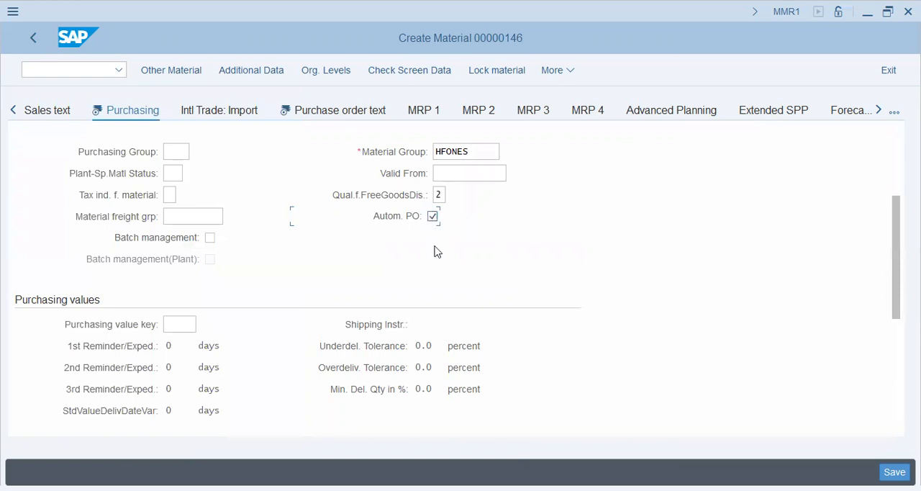
Enable the source list requirement under the other data / manufacturer data and read its field help
scroll(434, 281, "down", 5)
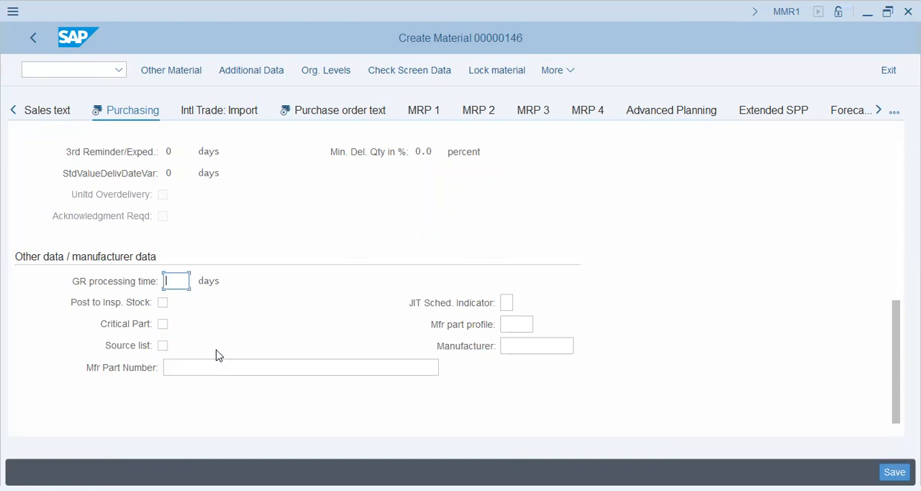
left_click(163, 347)
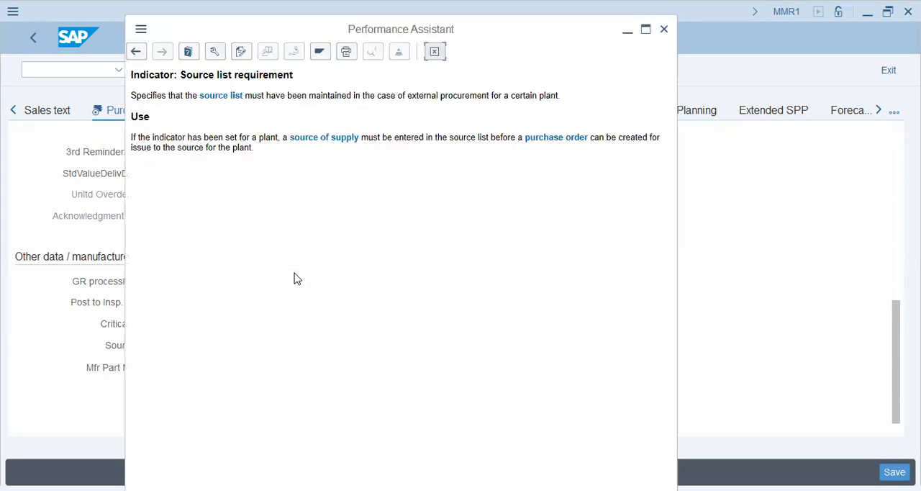
left_click_drag(310, 96, 561, 94)
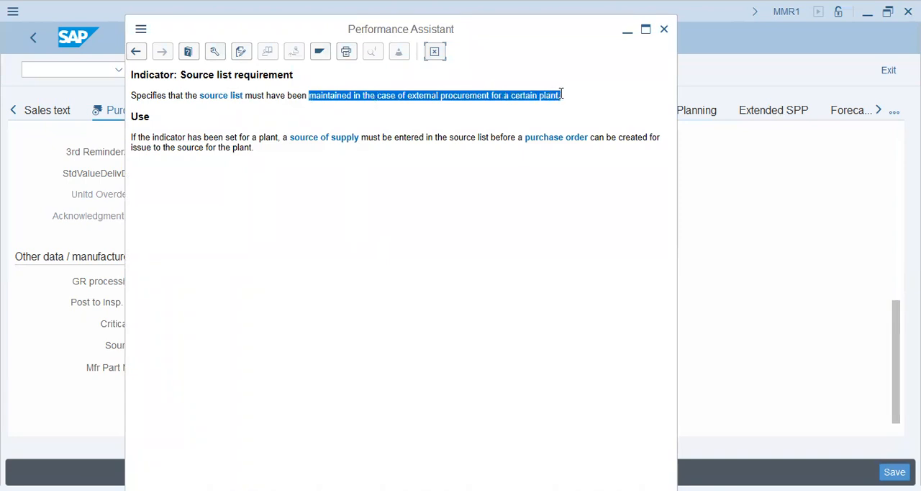
left_click(594, 105)
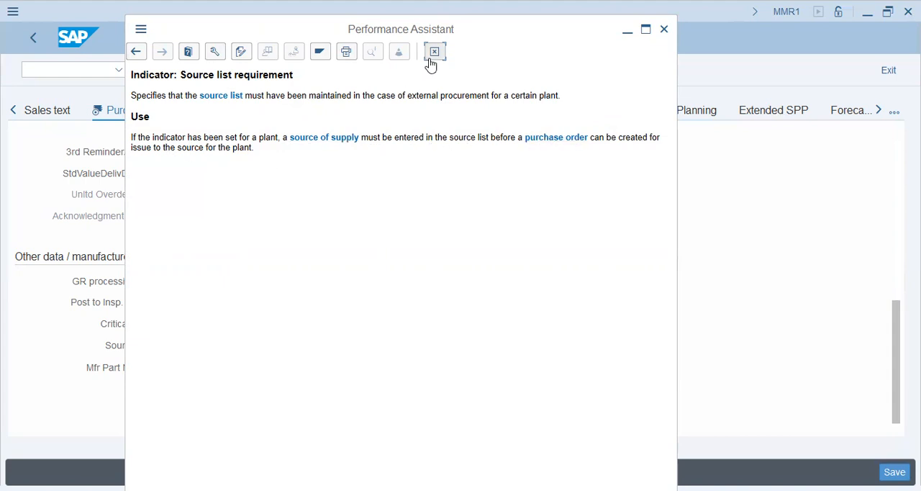
key("Escape")
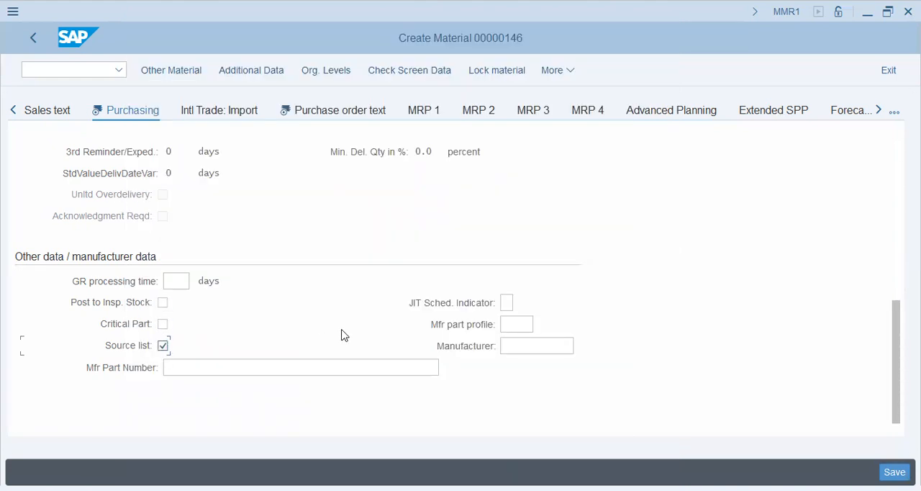
Switch to the material's Purchase order text view
left_click(318, 108)
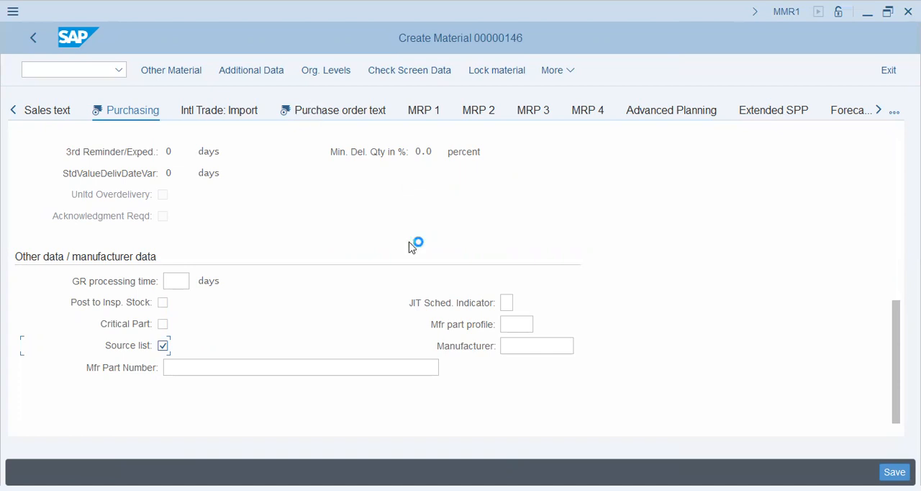
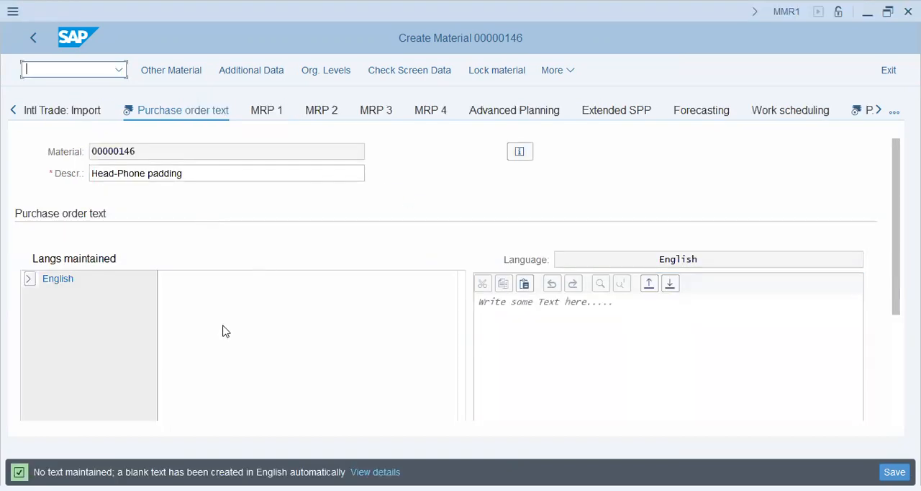
Write the English purchase order text "Head Phone Padding for Model-X01-9A-2023-34YTCHN"
left_click(536, 321)
type("HEA")
key("BackSpace")
key("BackSpace")
key("BackSpace")
type("Head Phone Padding ")
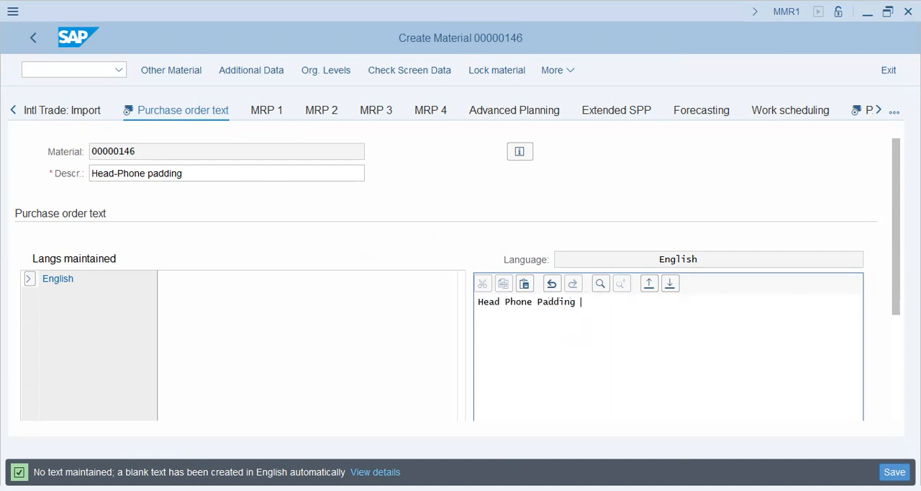
type("for Model-X01-9A-2023-3433")
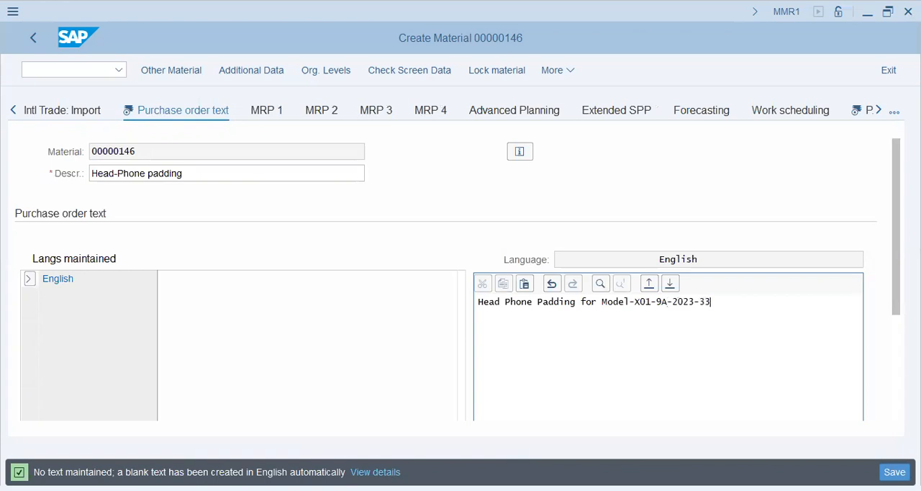
key("BackSpace")
type("4YTCHN")
Open the material's Plant data / stor. 1 view
left_click(879, 109)
left_click(806, 110)
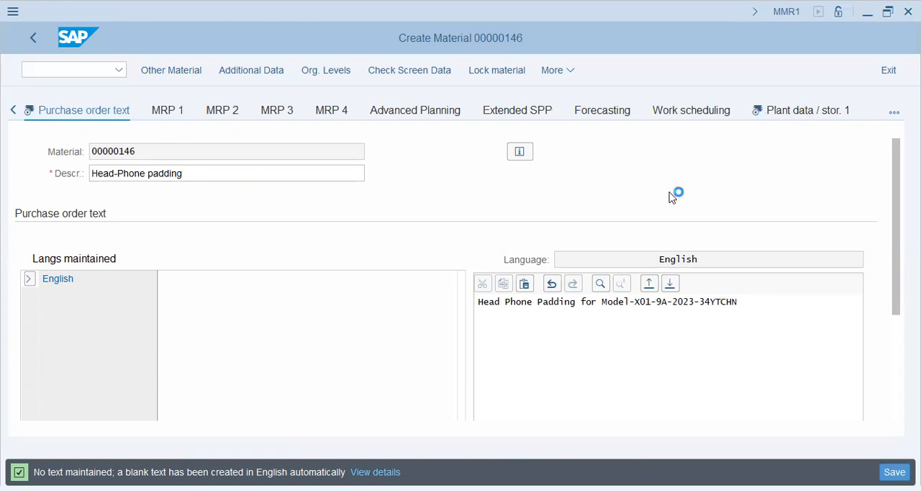
left_click(190, 304)
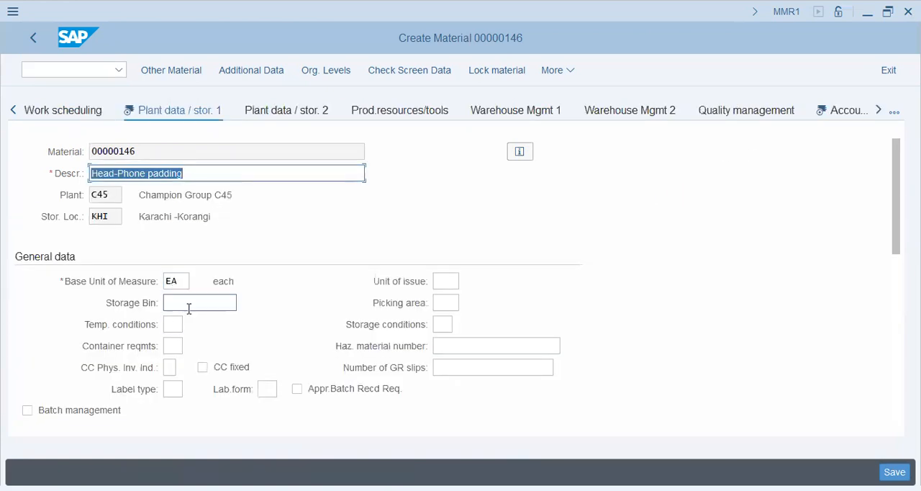
Set the unit of issue to EA (each) from the list of measurement units
left_click(445, 282)
double_click(171, 281)
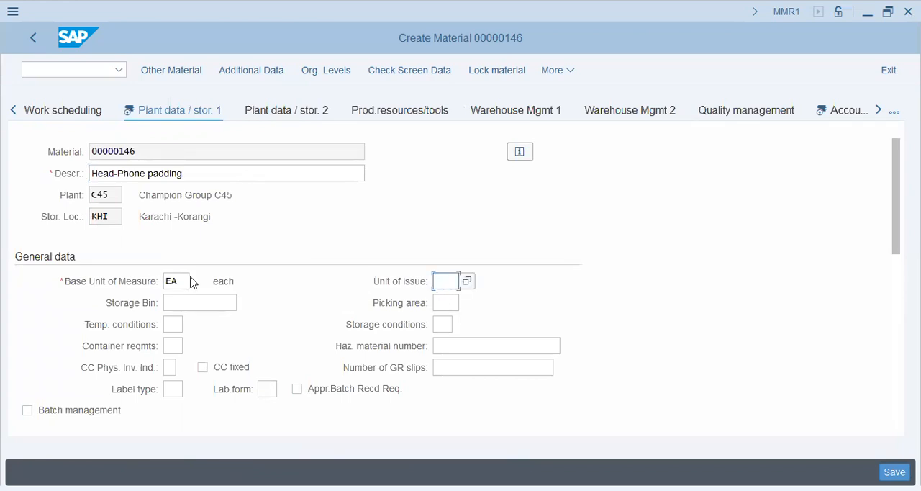
left_click(445, 282)
left_click(467, 281)
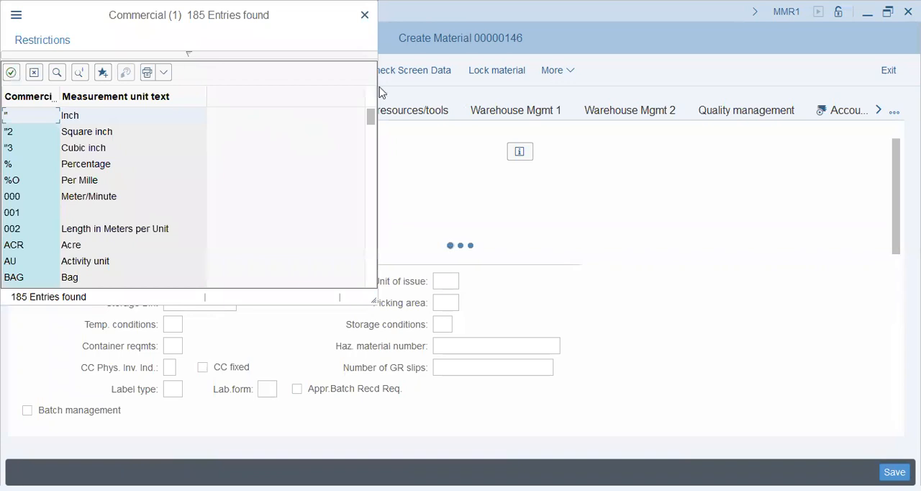
scroll(320, 291, "down", 4)
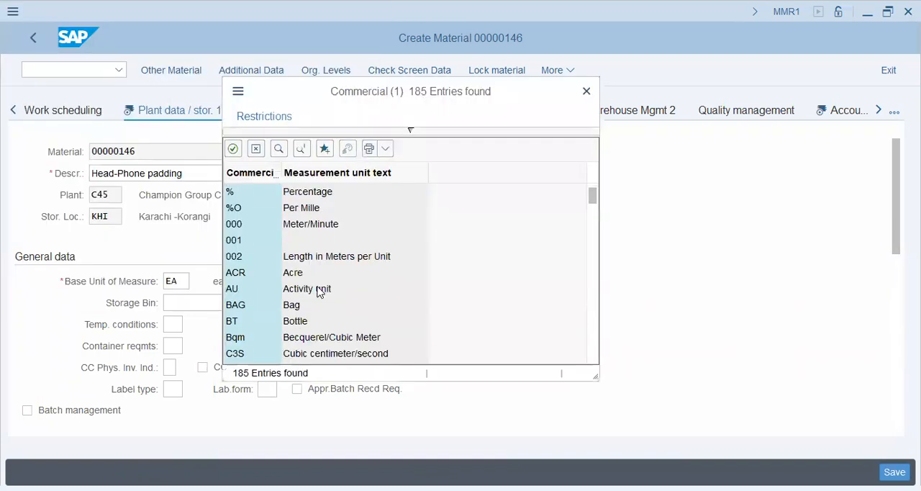
scroll(321, 295, "down", 3)
scroll(320, 295, "down", 2)
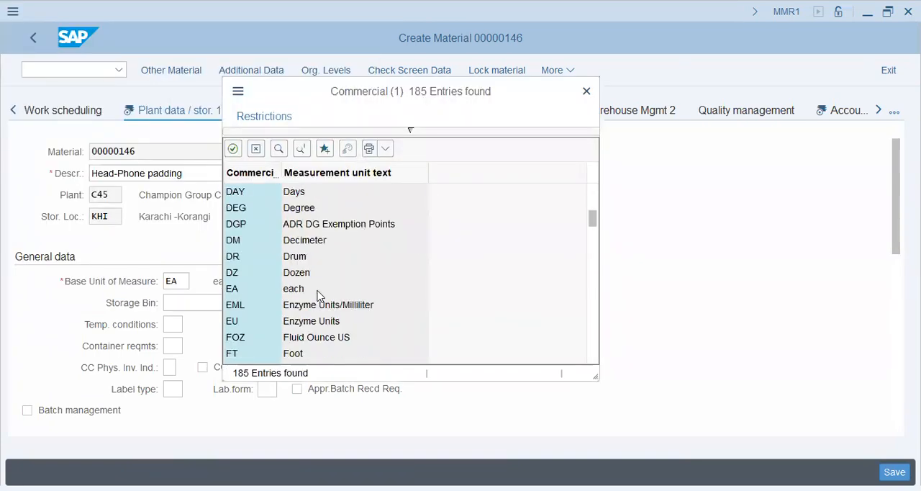
left_click(301, 289)
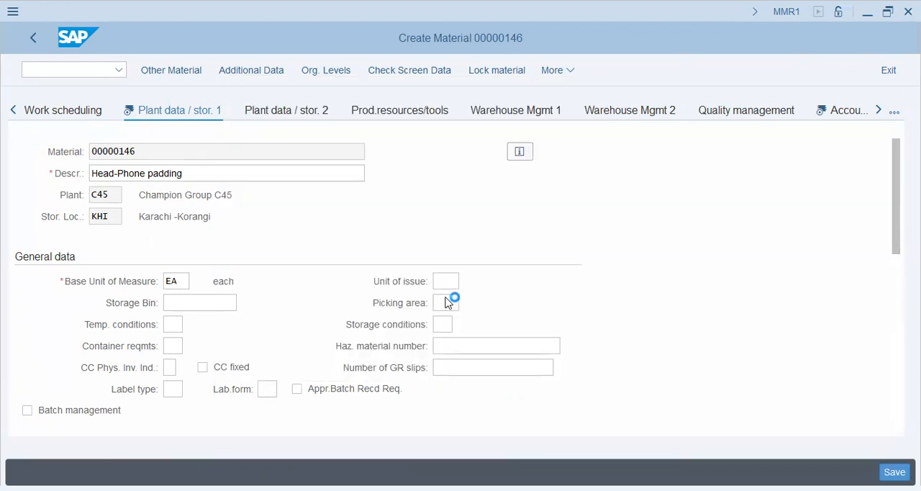
left_click(439, 302)
left_click(199, 303)
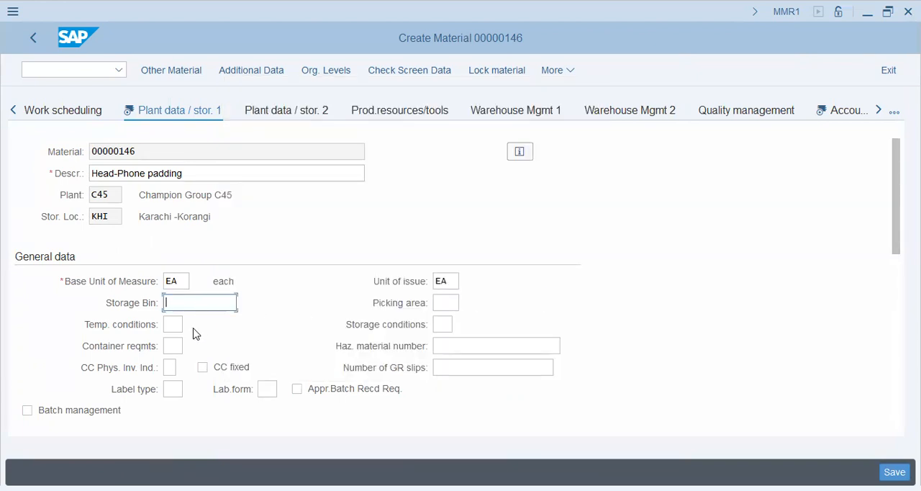
scroll(247, 332, "down", 1)
scroll(391, 329, "down", 1)
scroll(390, 329, "up", 1)
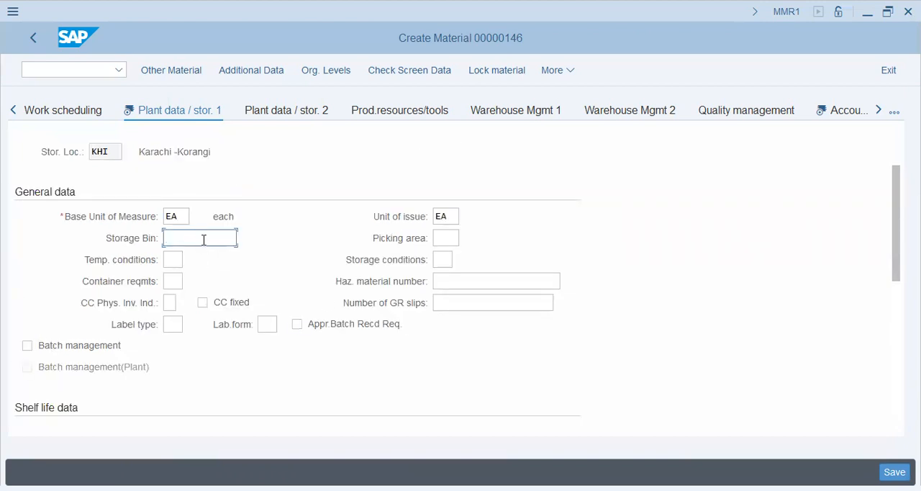
left_click(447, 237)
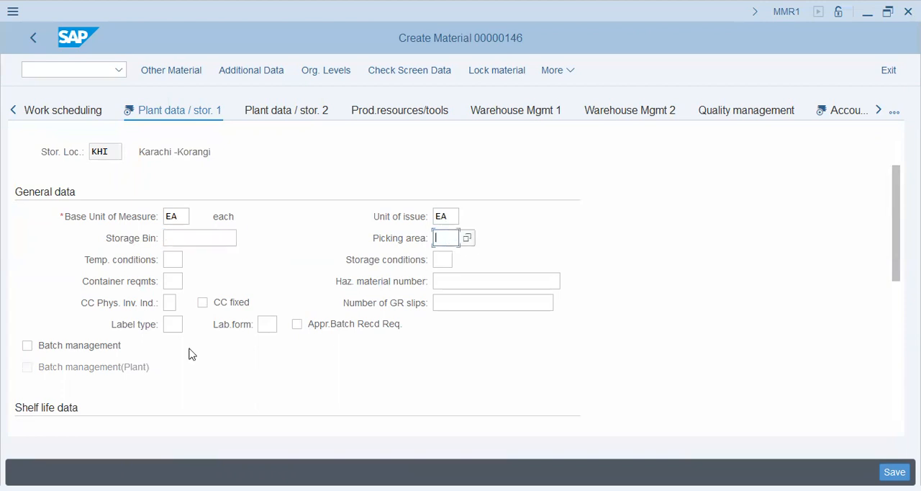
Enable batch management for the material and read the field help for that indicator
left_click(82, 346)
key("F1")
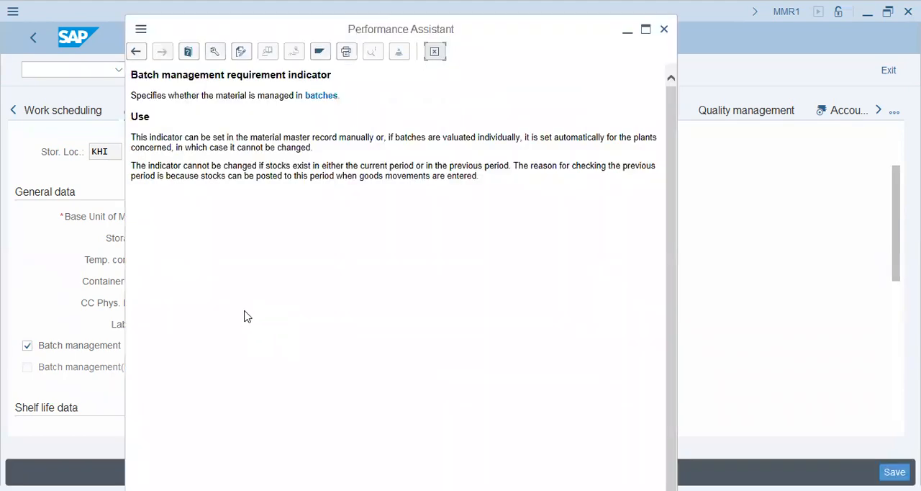
left_click_drag(202, 95, 344, 97)
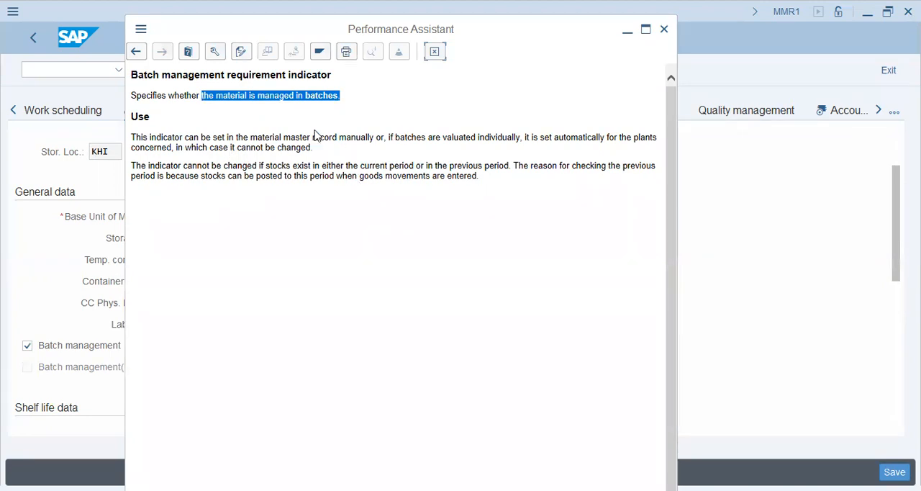
left_click_drag(184, 138, 520, 138)
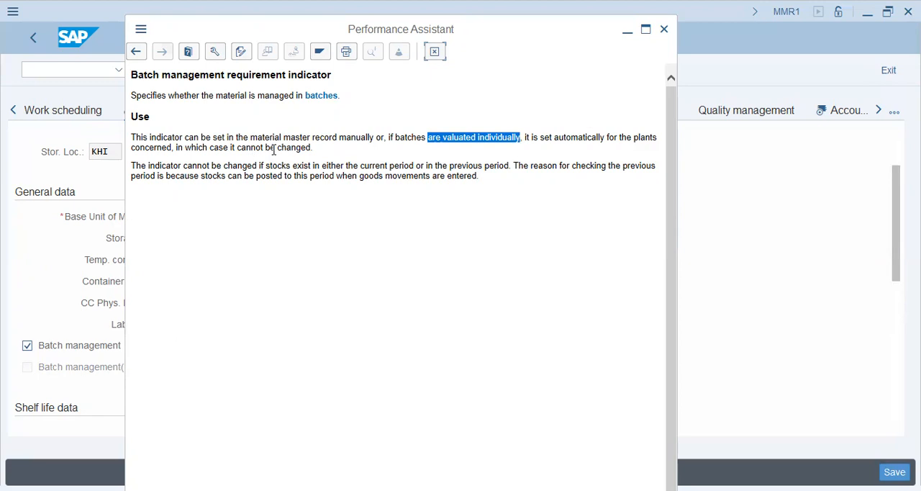
left_click_drag(273, 147, 317, 150)
left_click(322, 152)
left_click_drag(230, 149, 363, 144)
left_click(363, 214)
left_click_drag(148, 167, 493, 164)
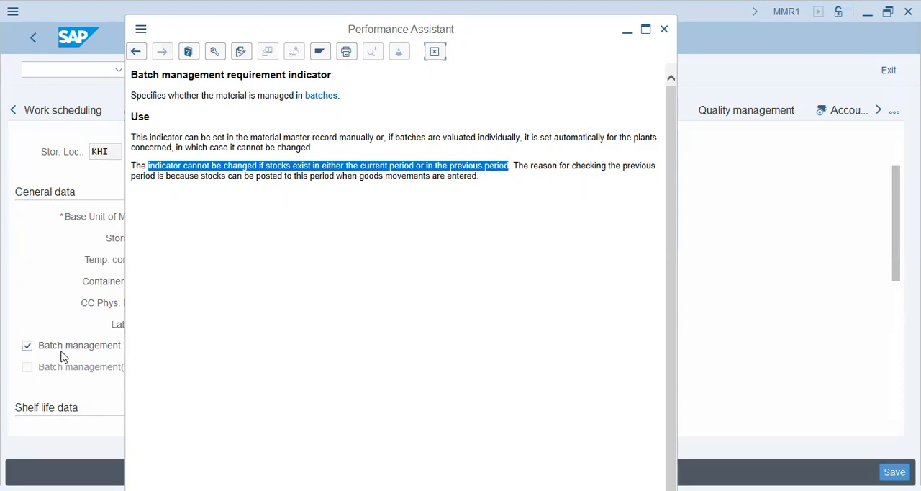
left_click(303, 173)
left_click_drag(510, 163, 350, 156)
left_click(437, 54)
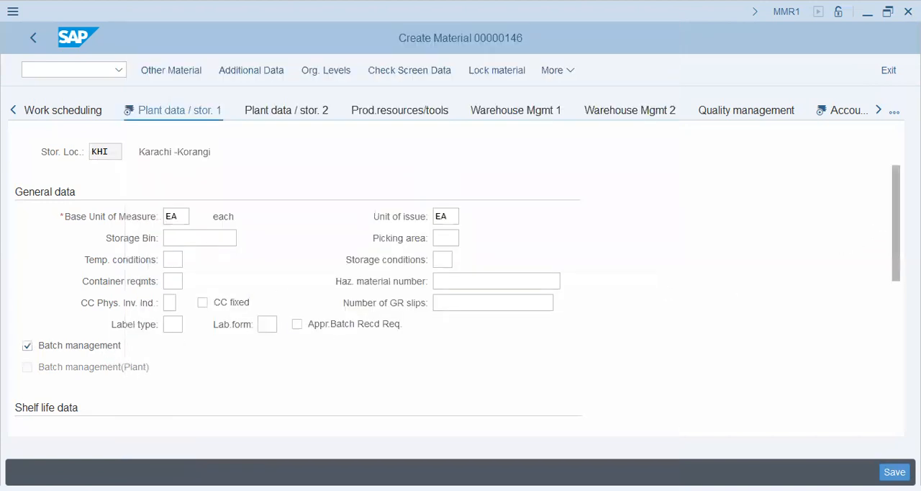
Clear the unit of issue in the plant data and continue to the Accounting 1 view
left_click_drag(894, 194, 892, 300)
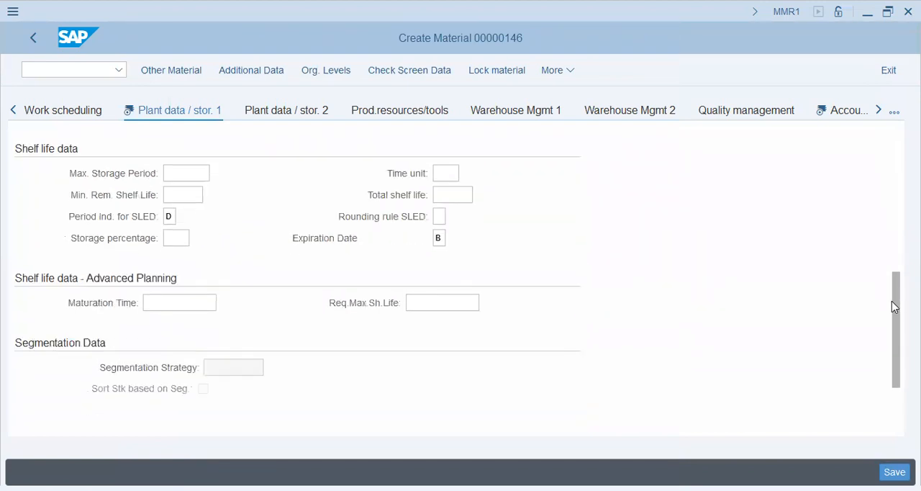
left_click(846, 110)
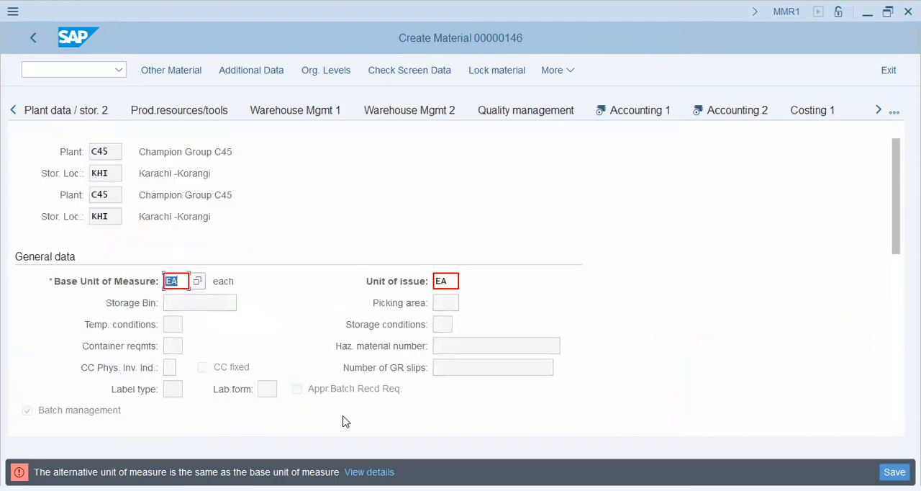
left_click_drag(450, 283, 424, 279)
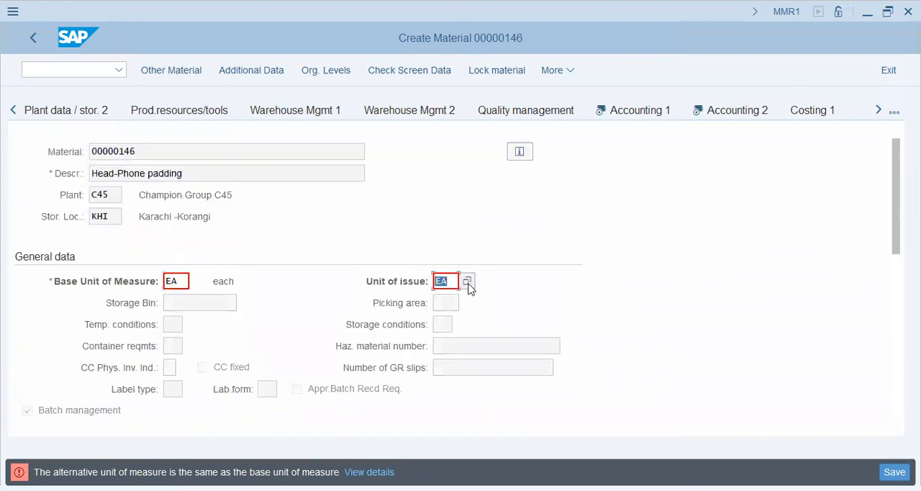
left_click(468, 283)
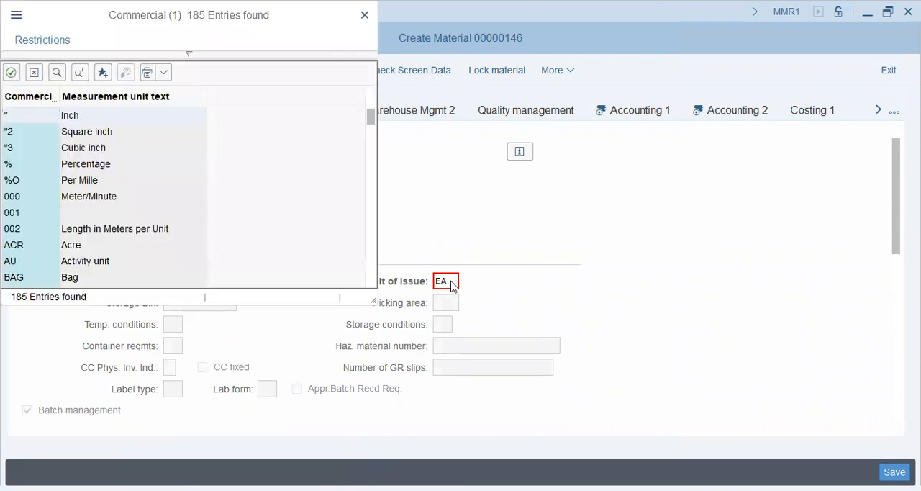
key("Escape")
key("BackSpace")
key("Return")
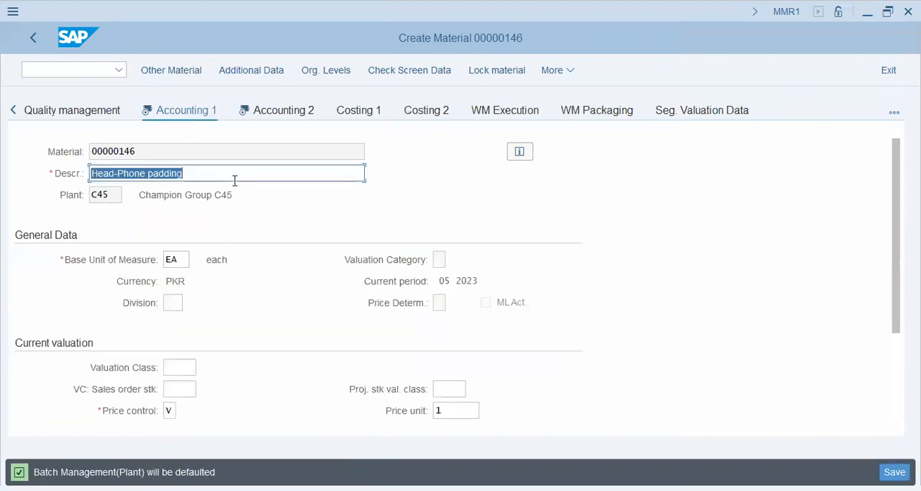
Select price control V, moving average price, in the current valuation data
left_click(185, 364)
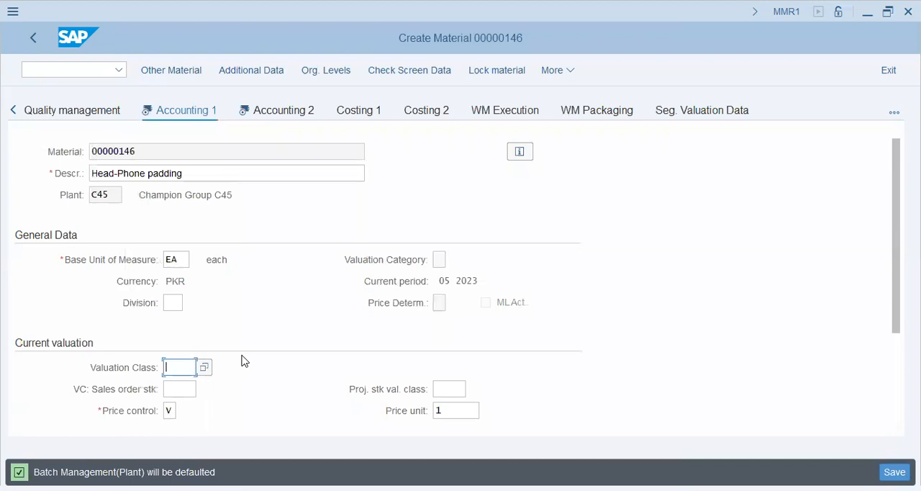
scroll(240, 359, "down", 3)
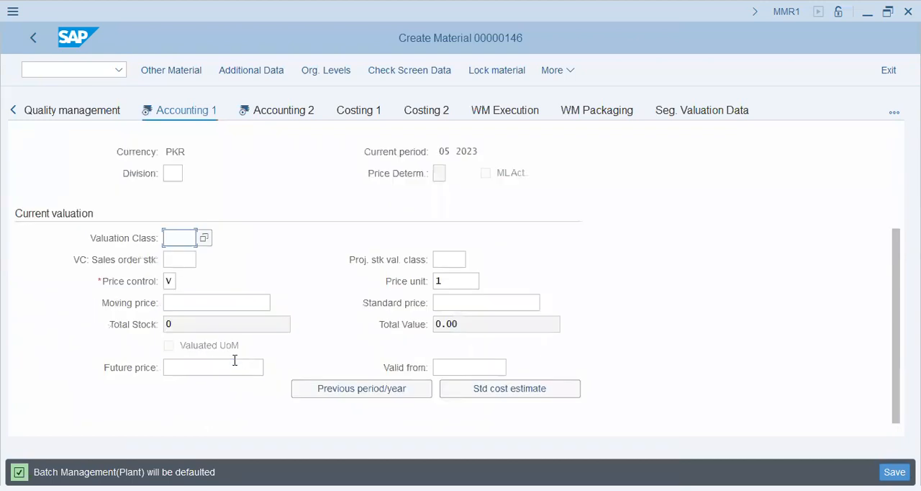
left_click(170, 282)
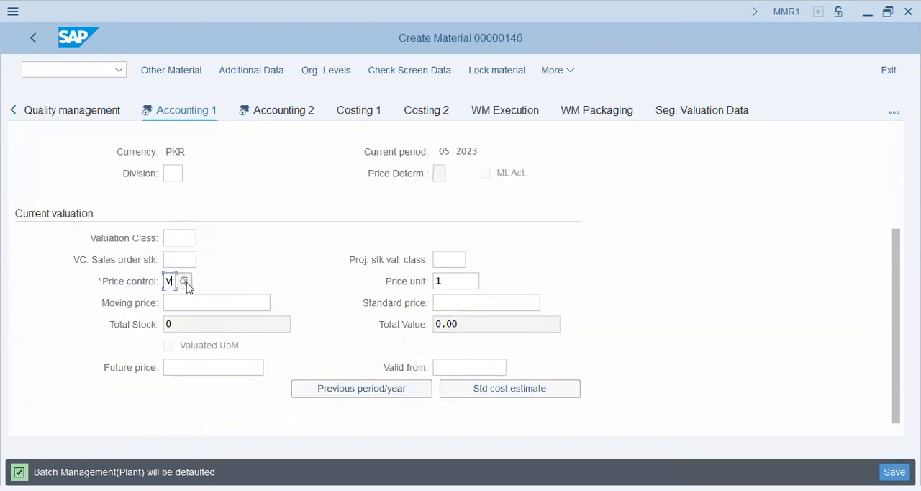
key("Return")
left_click(113, 189)
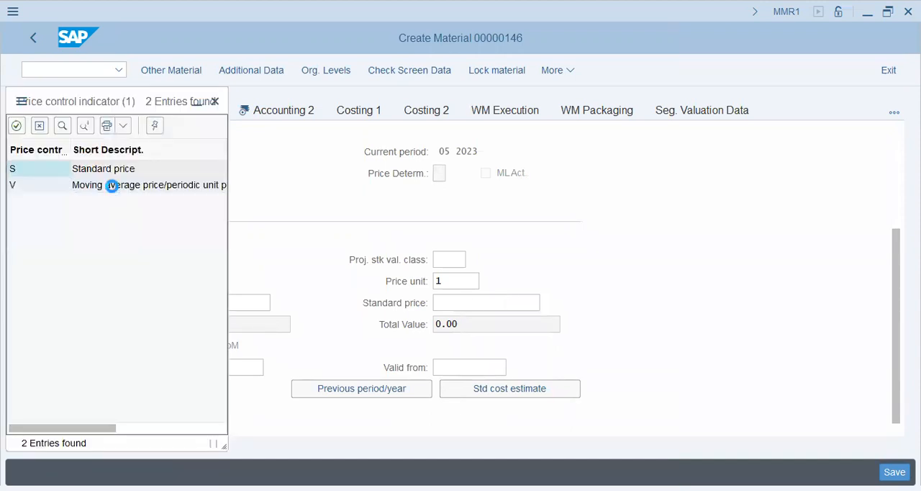
Set both the moving price and the standard price to 1
left_click(235, 302)
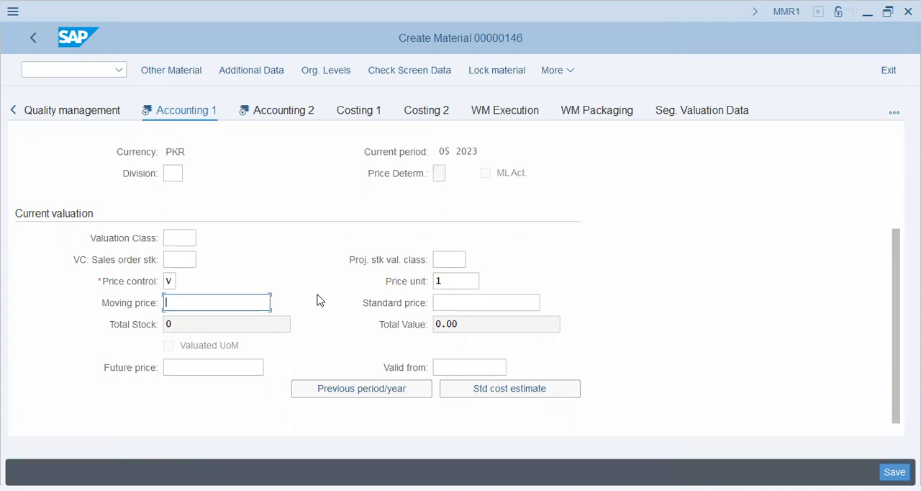
left_click(277, 111)
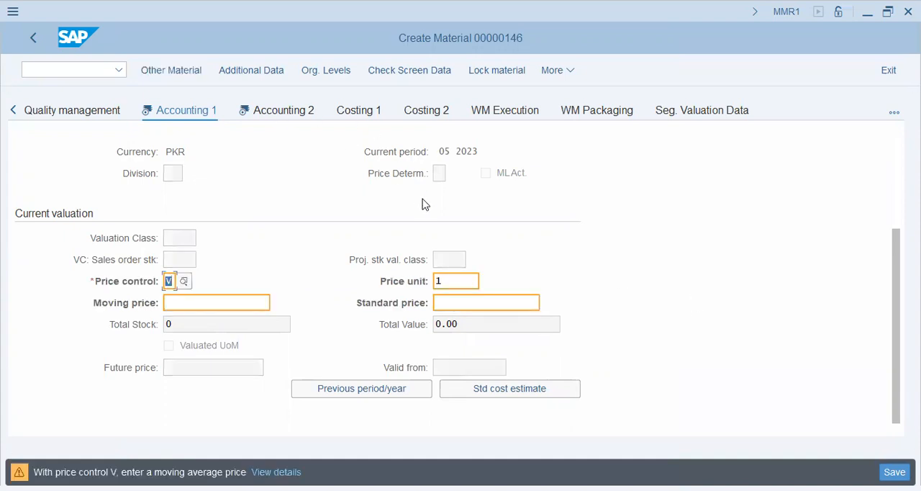
left_click(252, 298)
type("1")
left_click(466, 304)
type("1")
Open the Accounting 2 view and try to save the material without lowest-value prices
left_click(279, 110)
left_click(227, 264)
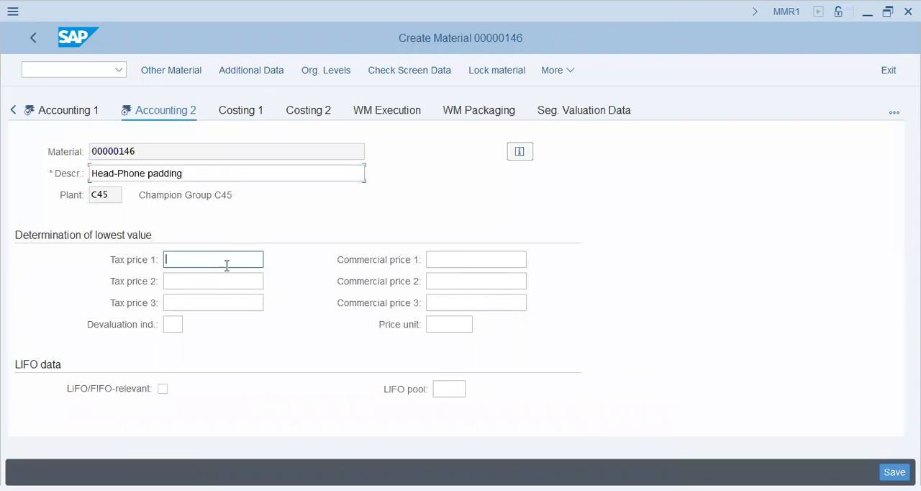
left_click(463, 263)
left_click(464, 302)
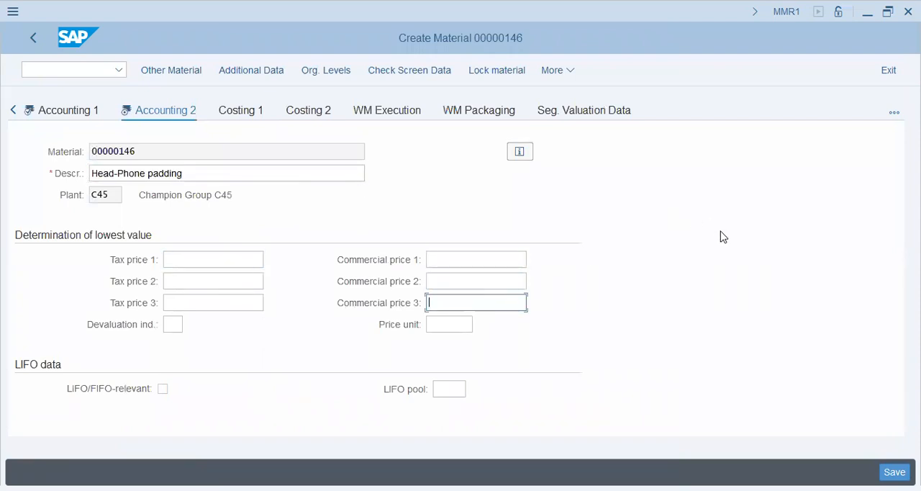
left_click(895, 473)
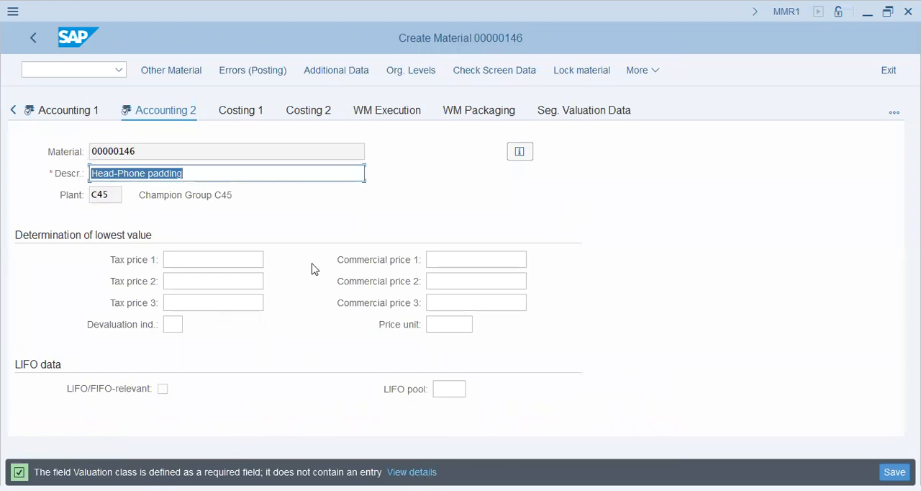
Assign a valuation class to the material in the Accounting 1 view and save the material
left_click(82, 110)
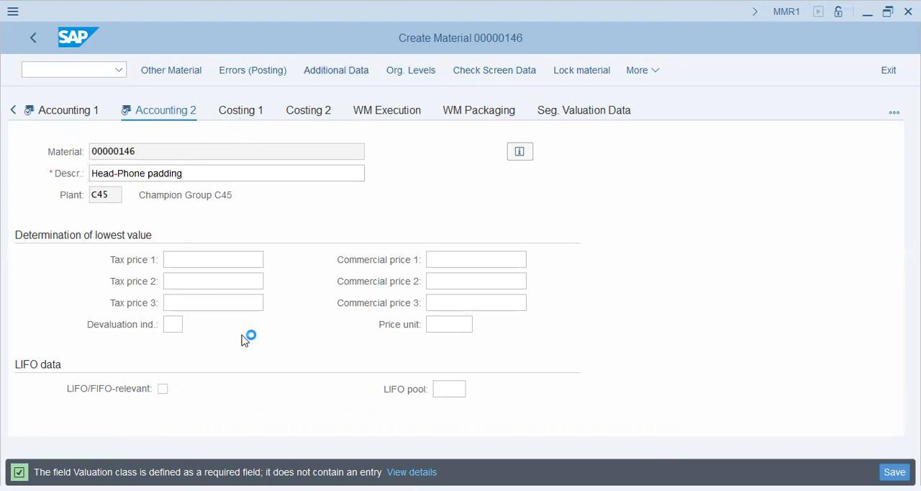
left_click(180, 326)
left_click(280, 323)
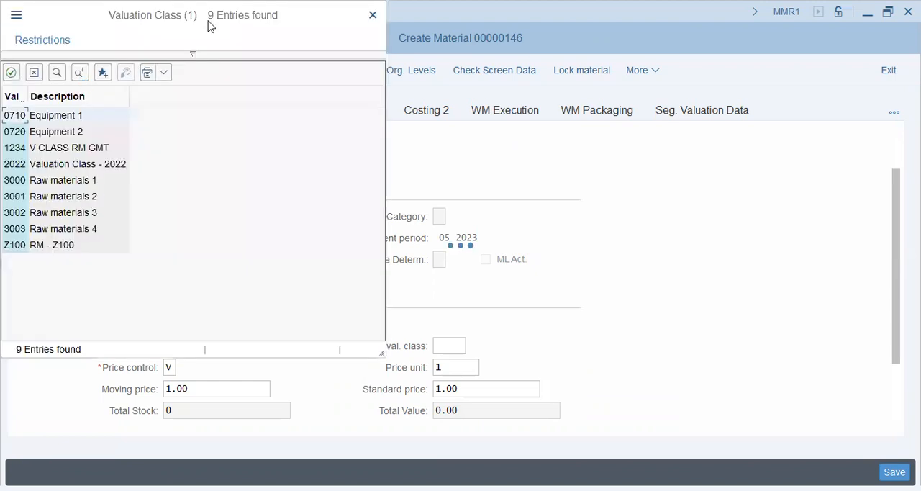
left_click(201, 202)
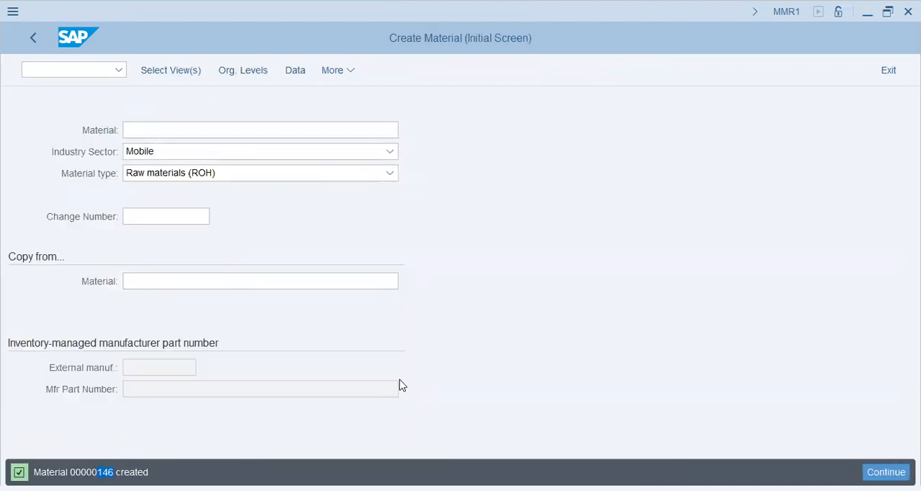
key("alt+Tab")
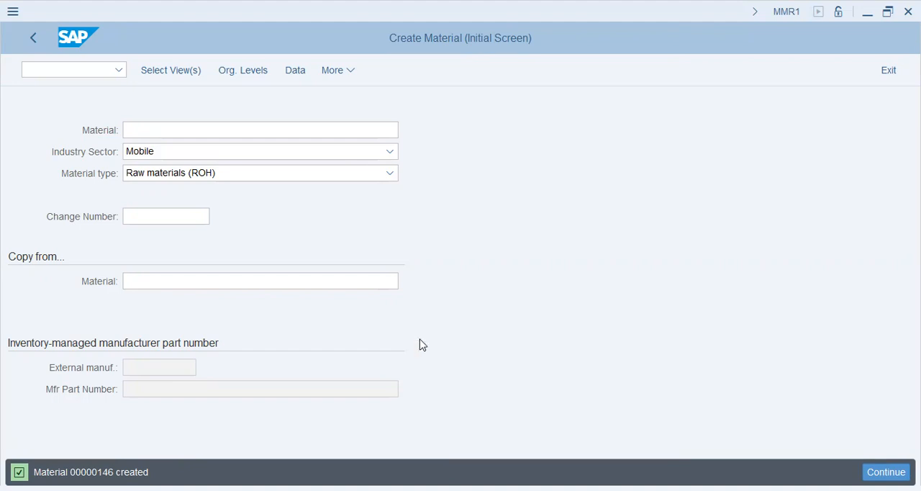
left_click(37, 38)
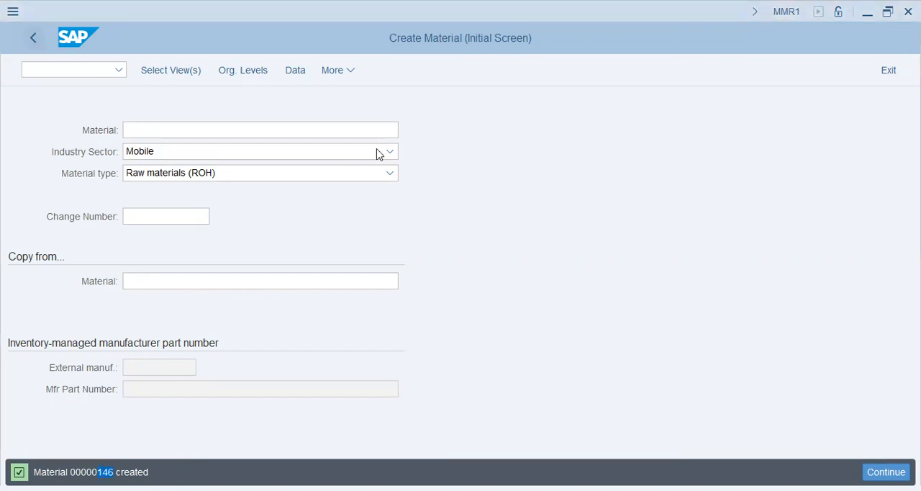